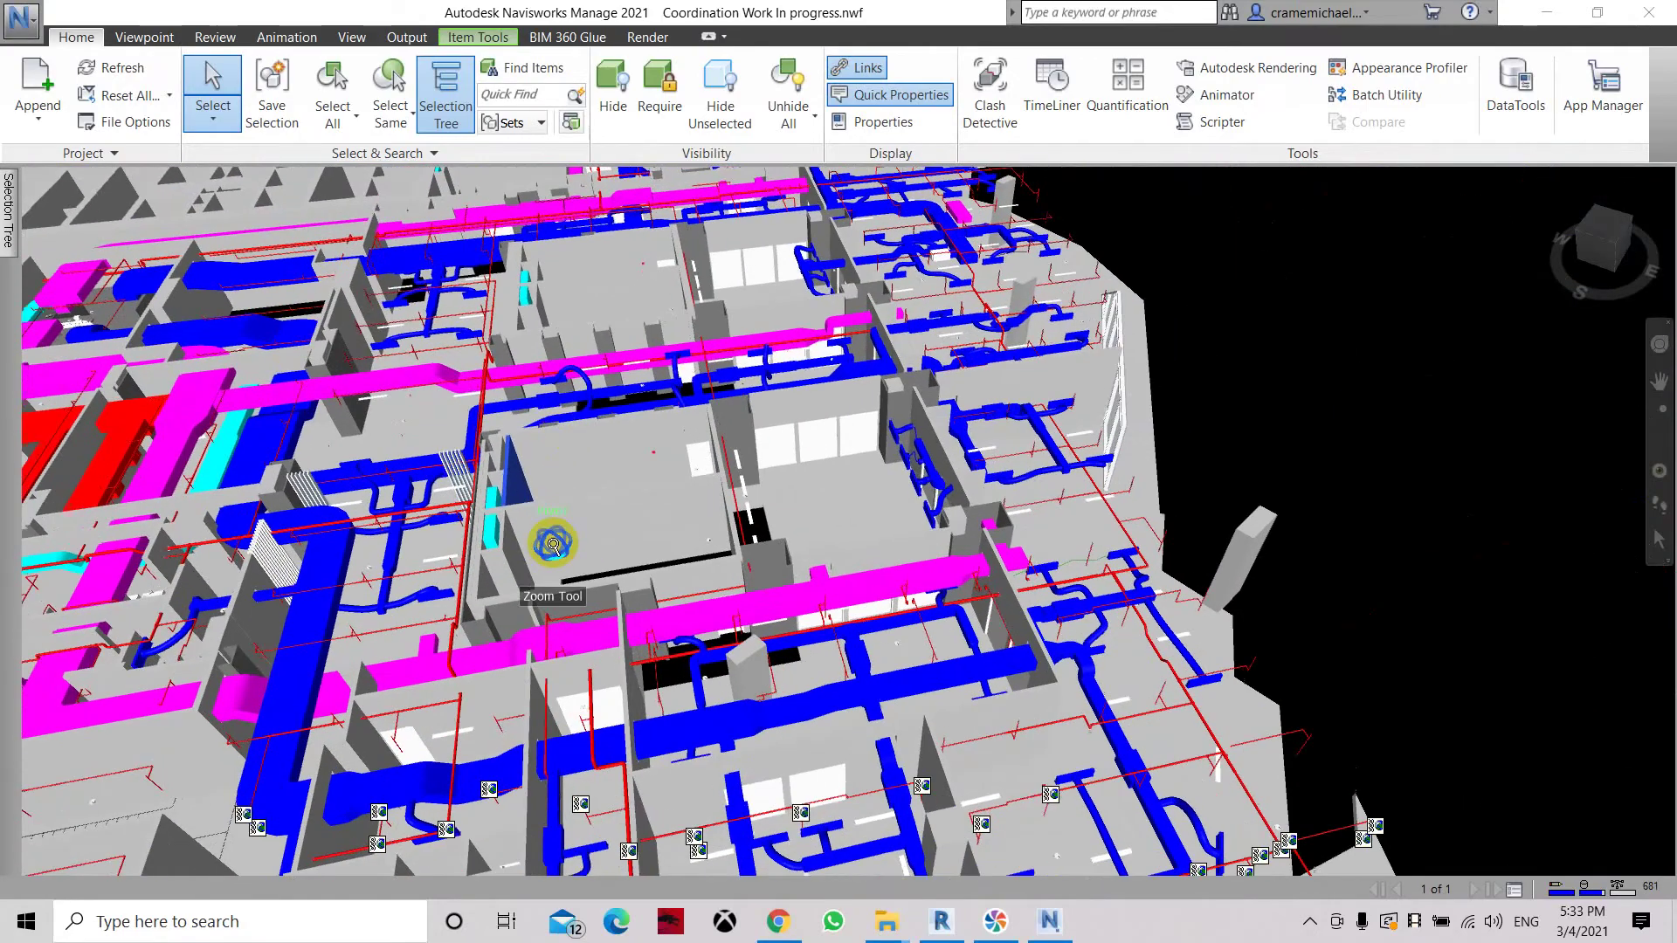
- Zoom into the coordination model and snap it to a preset ViewCube orientation
{"action": "scroll", "coordinate": [553, 545], "scroll_direction": "up", "scroll_amount": 2}
{"action": "scroll", "coordinate": [673, 542], "scroll_direction": "up", "scroll_amount": 1}
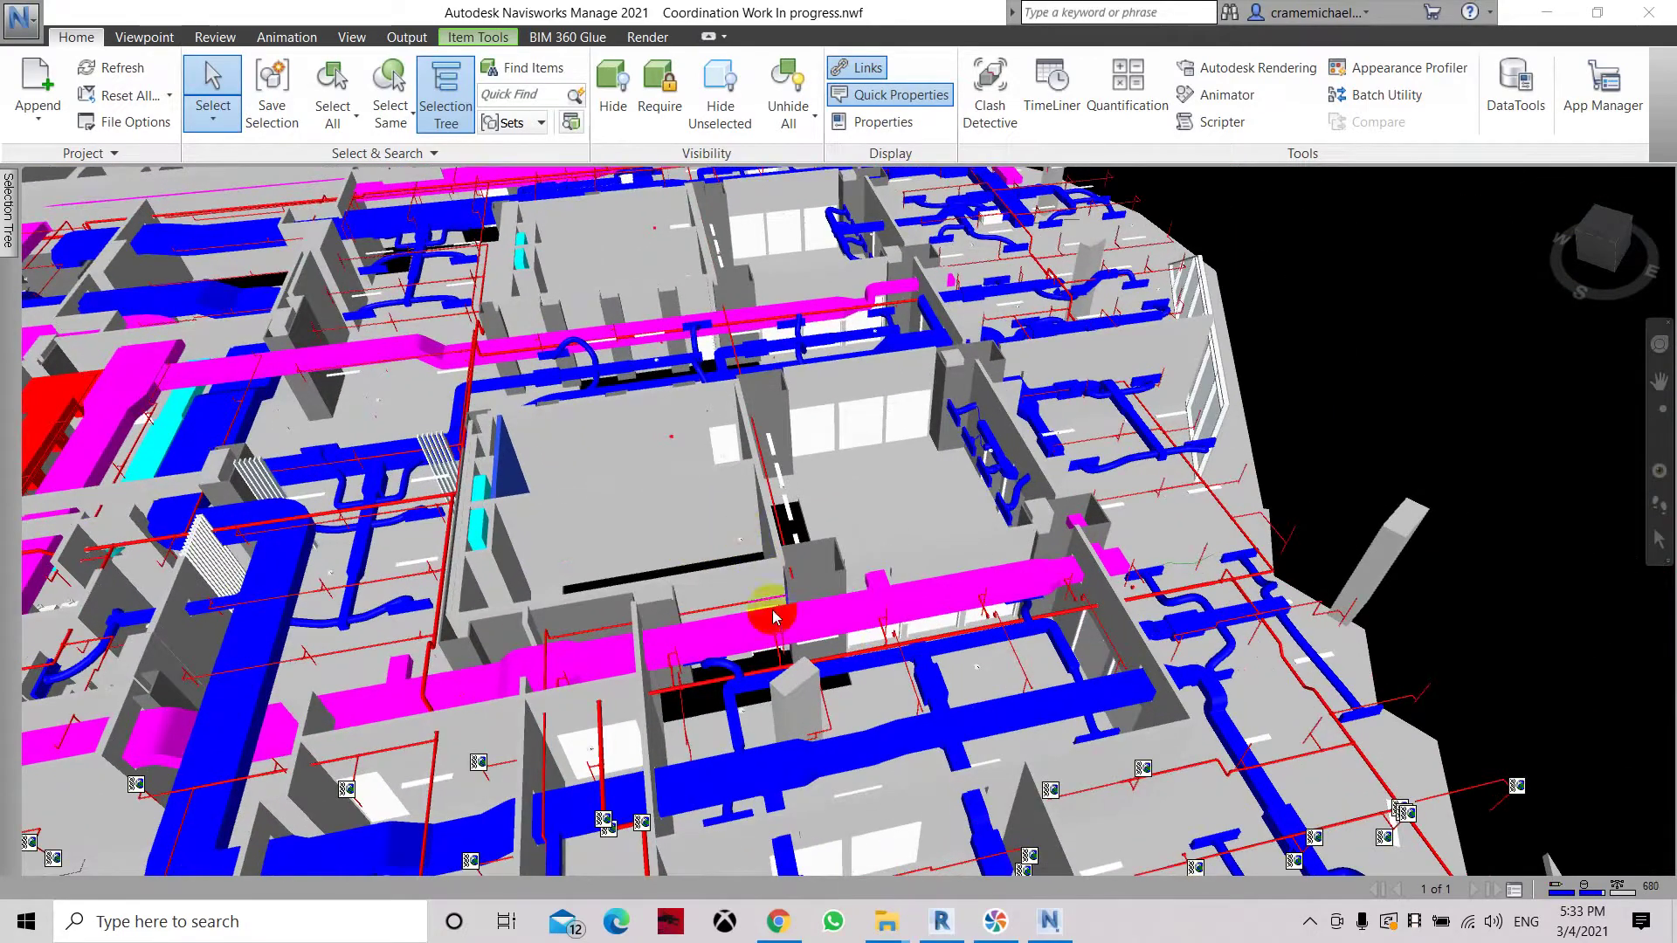
{"action": "scroll", "coordinate": [330, 801], "scroll_direction": "up", "scroll_amount": 1}
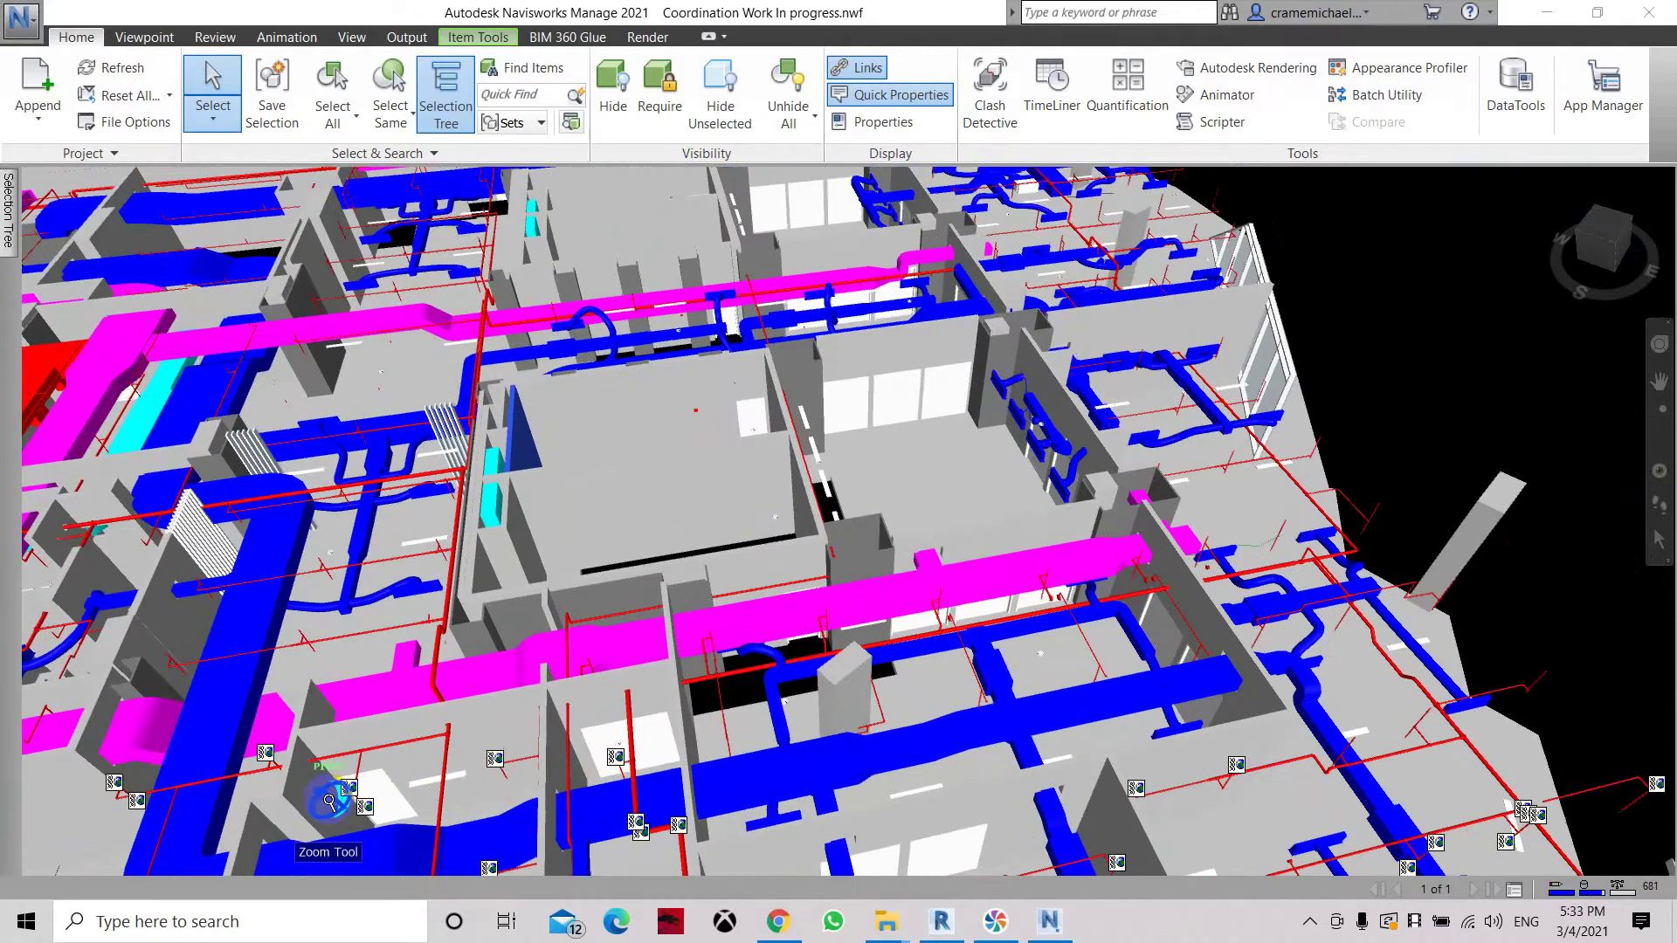
{"action": "scroll", "coordinate": [329, 802], "scroll_direction": "up", "scroll_amount": 2}
{"action": "scroll", "coordinate": [329, 802], "scroll_direction": "up", "scroll_amount": 2}
{"action": "scroll", "coordinate": [468, 729], "scroll_direction": "up", "scroll_amount": 1}
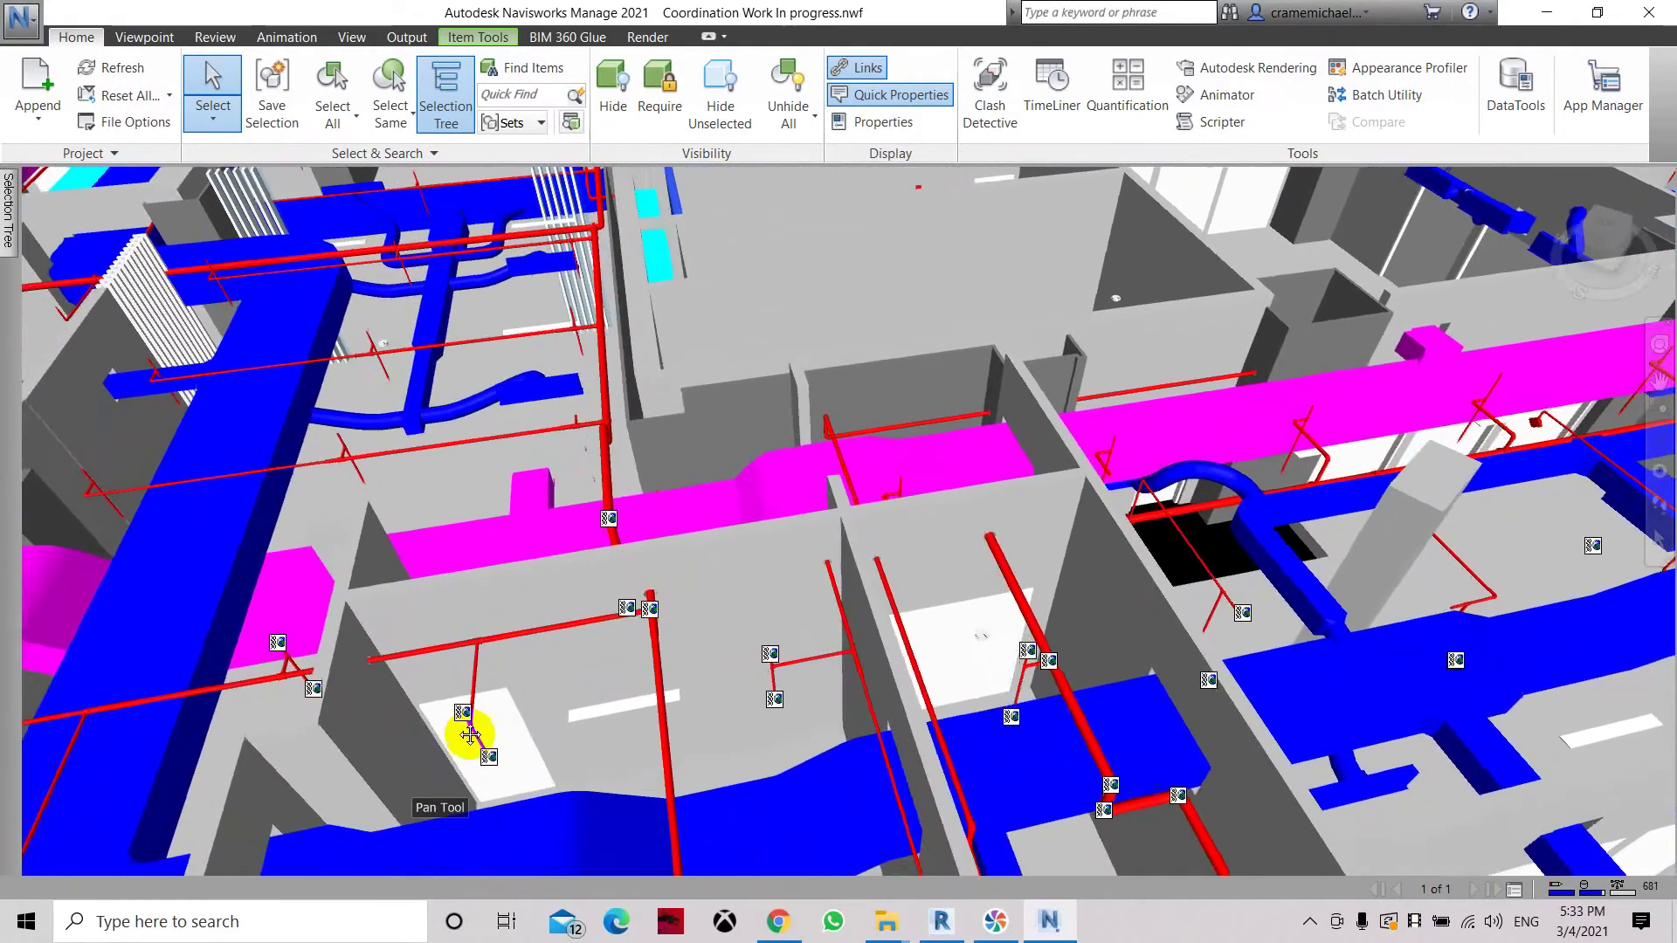
{"action": "scroll", "coordinate": [609, 803], "scroll_direction": "up", "scroll_amount": 1}
{"action": "scroll", "coordinate": [610, 803], "scroll_direction": "up", "scroll_amount": 1}
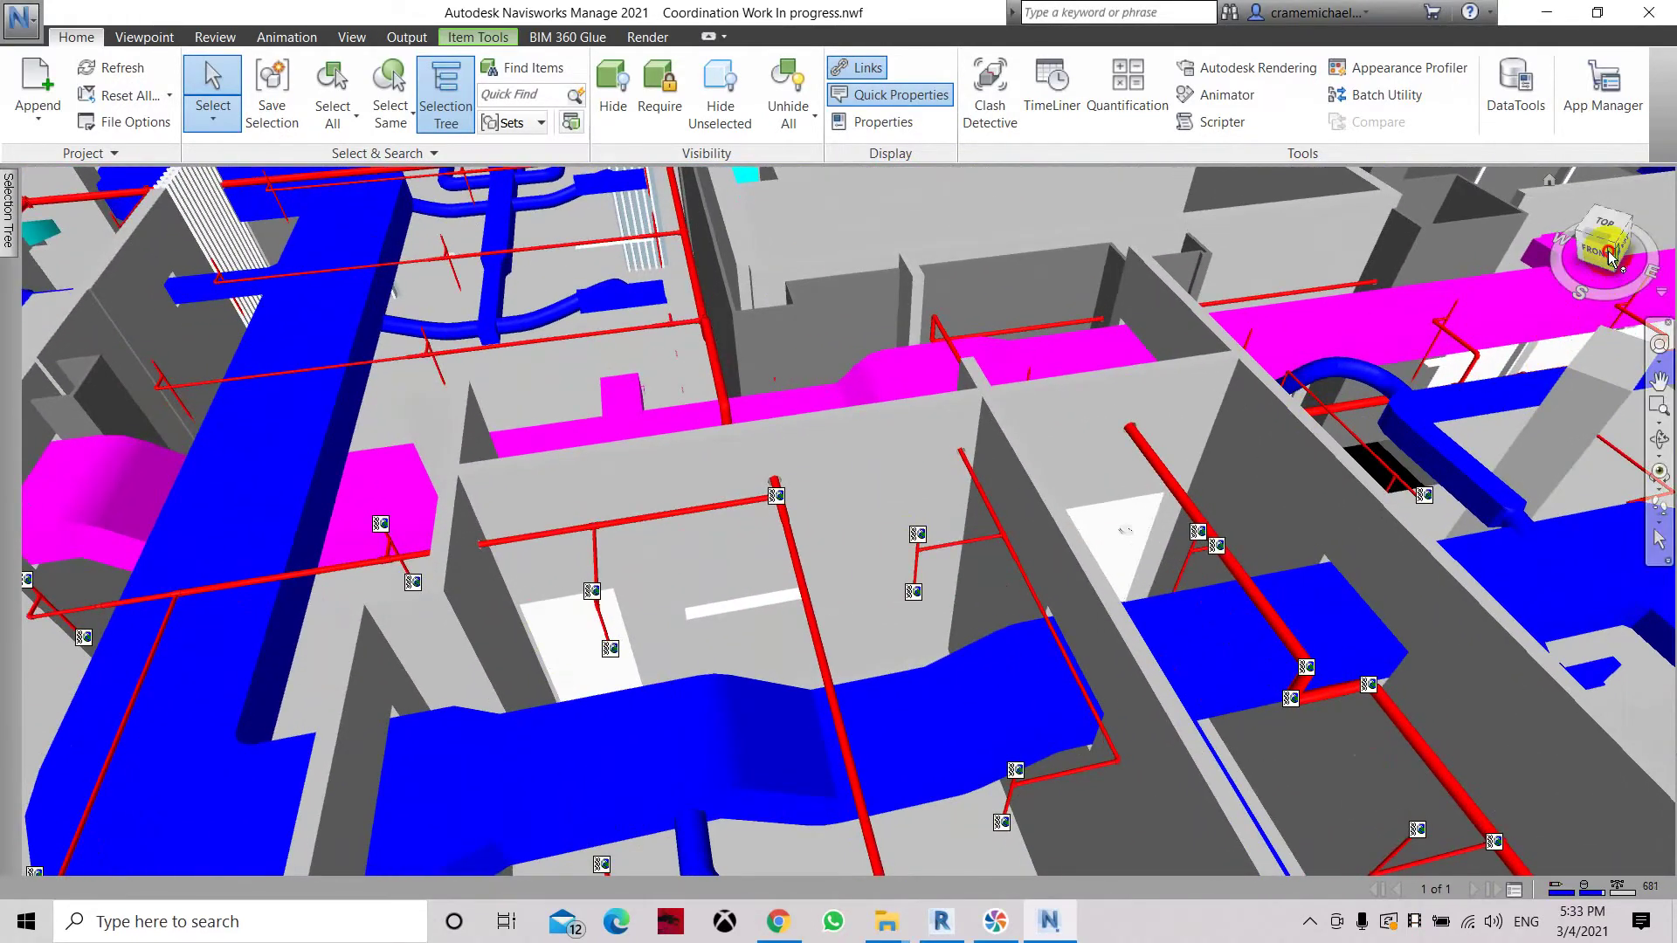
{"action": "left_click_drag", "start_coordinate": [1610, 249], "coordinate": [1605, 234]}
{"action": "scroll", "coordinate": [711, 599], "scroll_direction": "up", "scroll_amount": 2}
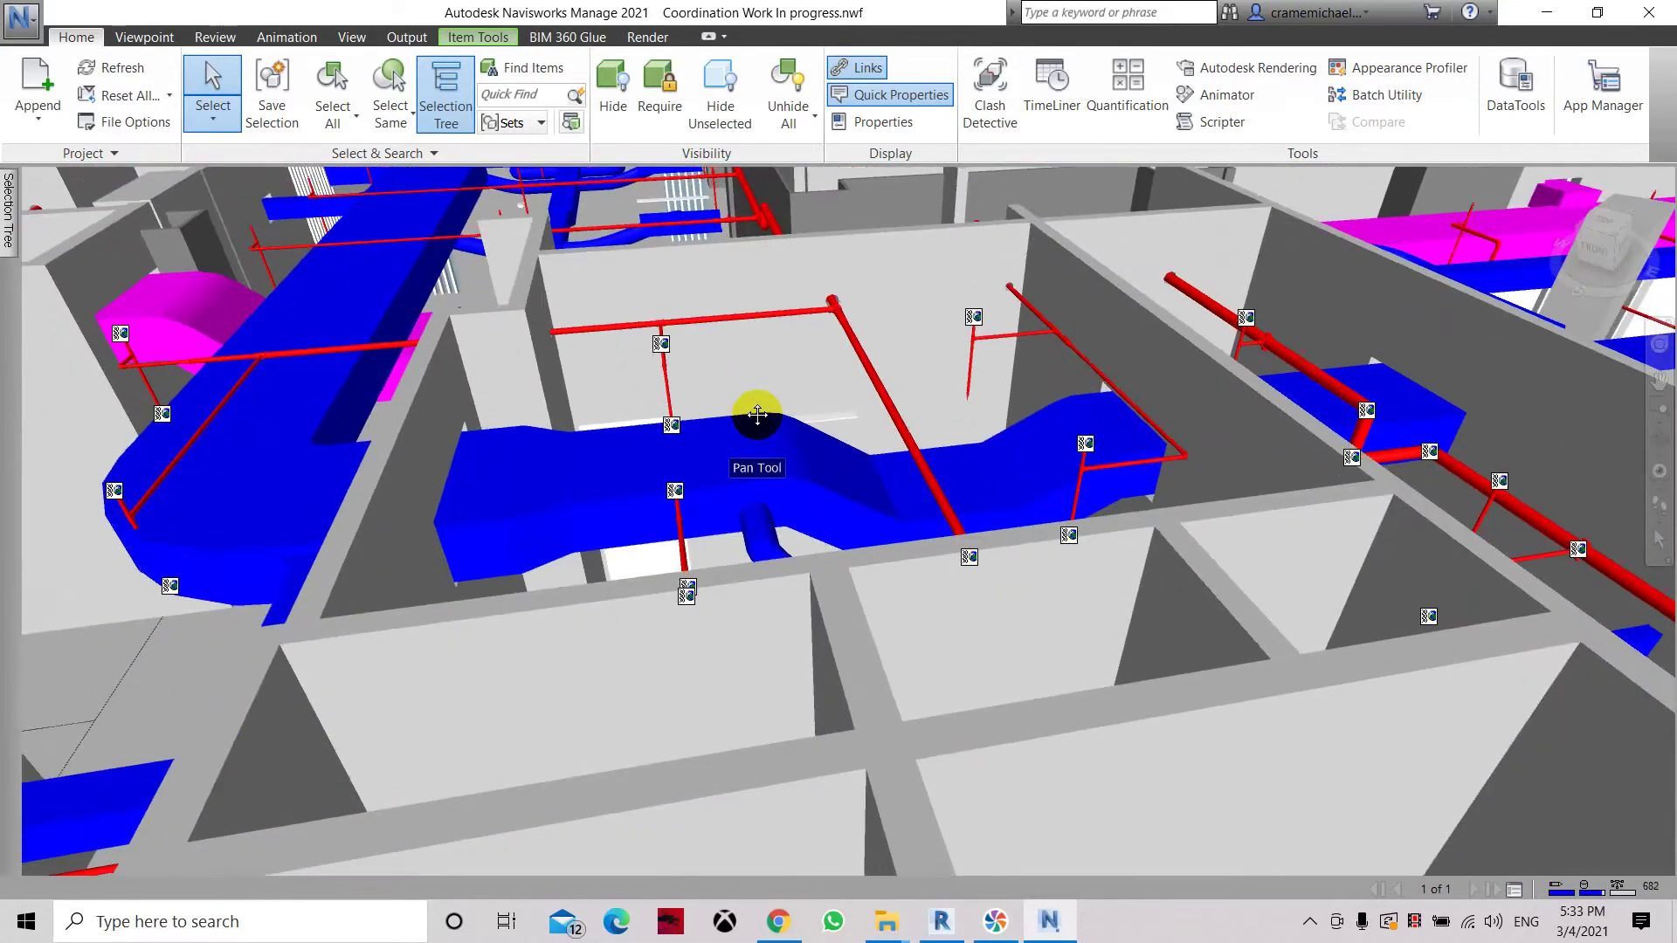
{"action": "scroll", "coordinate": [635, 525], "scroll_direction": "up", "scroll_amount": 1}
{"action": "scroll", "coordinate": [634, 525], "scroll_direction": "up", "scroll_amount": 1}
{"action": "scroll", "coordinate": [672, 579], "scroll_direction": "up", "scroll_amount": 2}
{"action": "scroll", "coordinate": [766, 590], "scroll_direction": "up", "scroll_amount": 2}
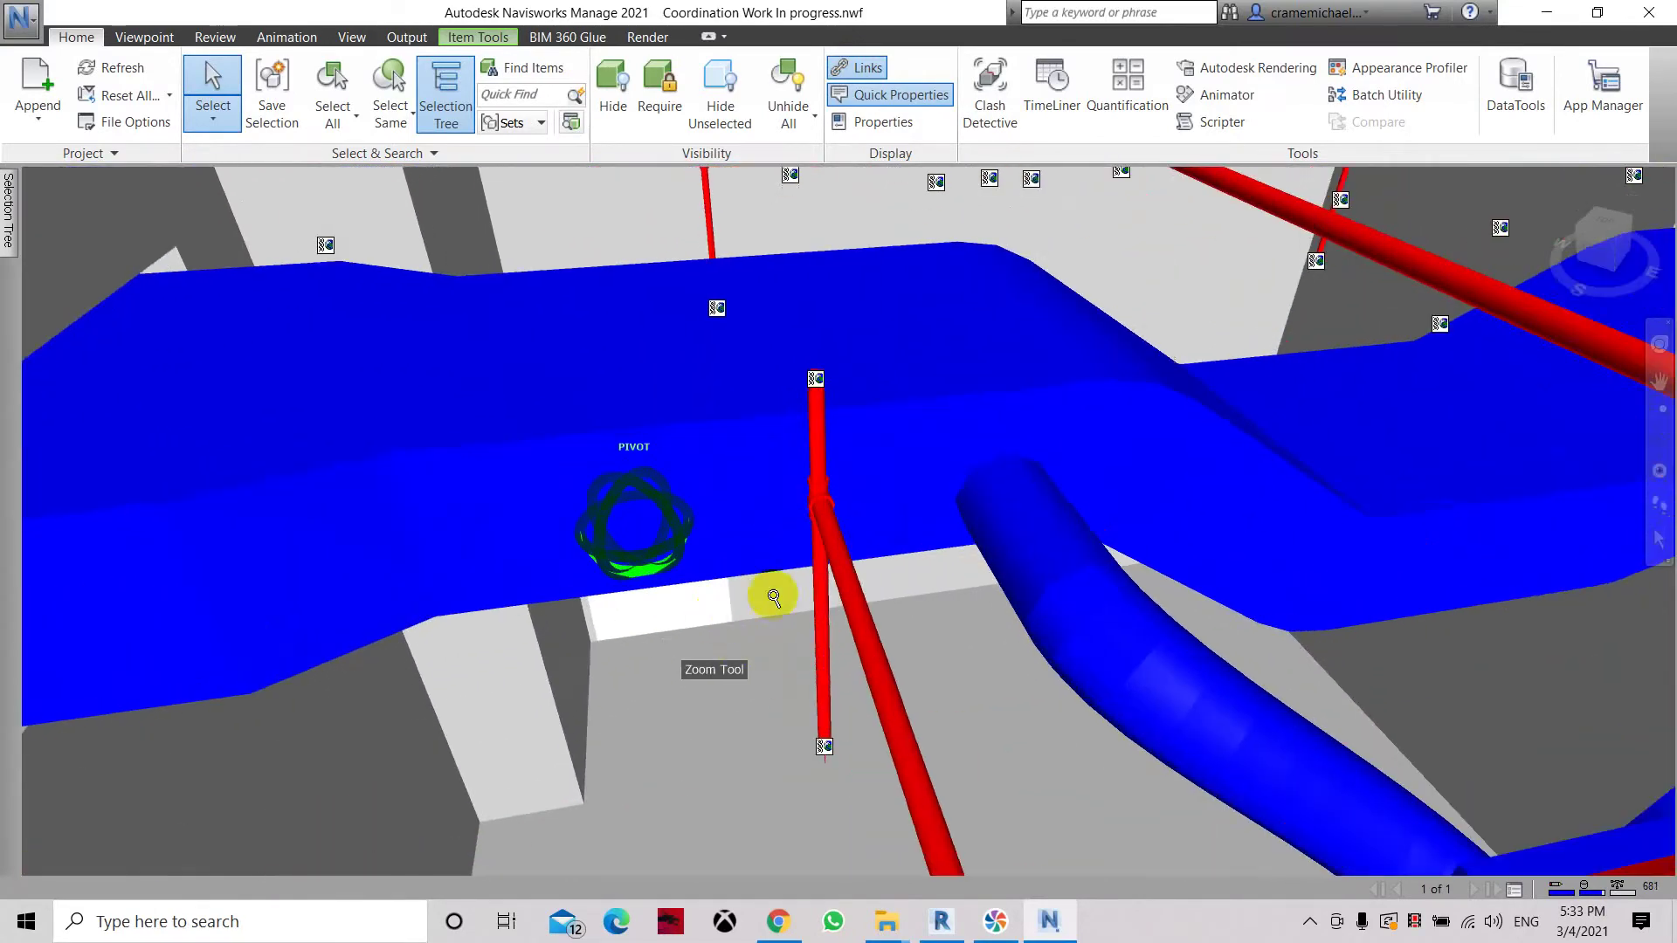
{"action": "left_click", "coordinate": [1616, 232]}
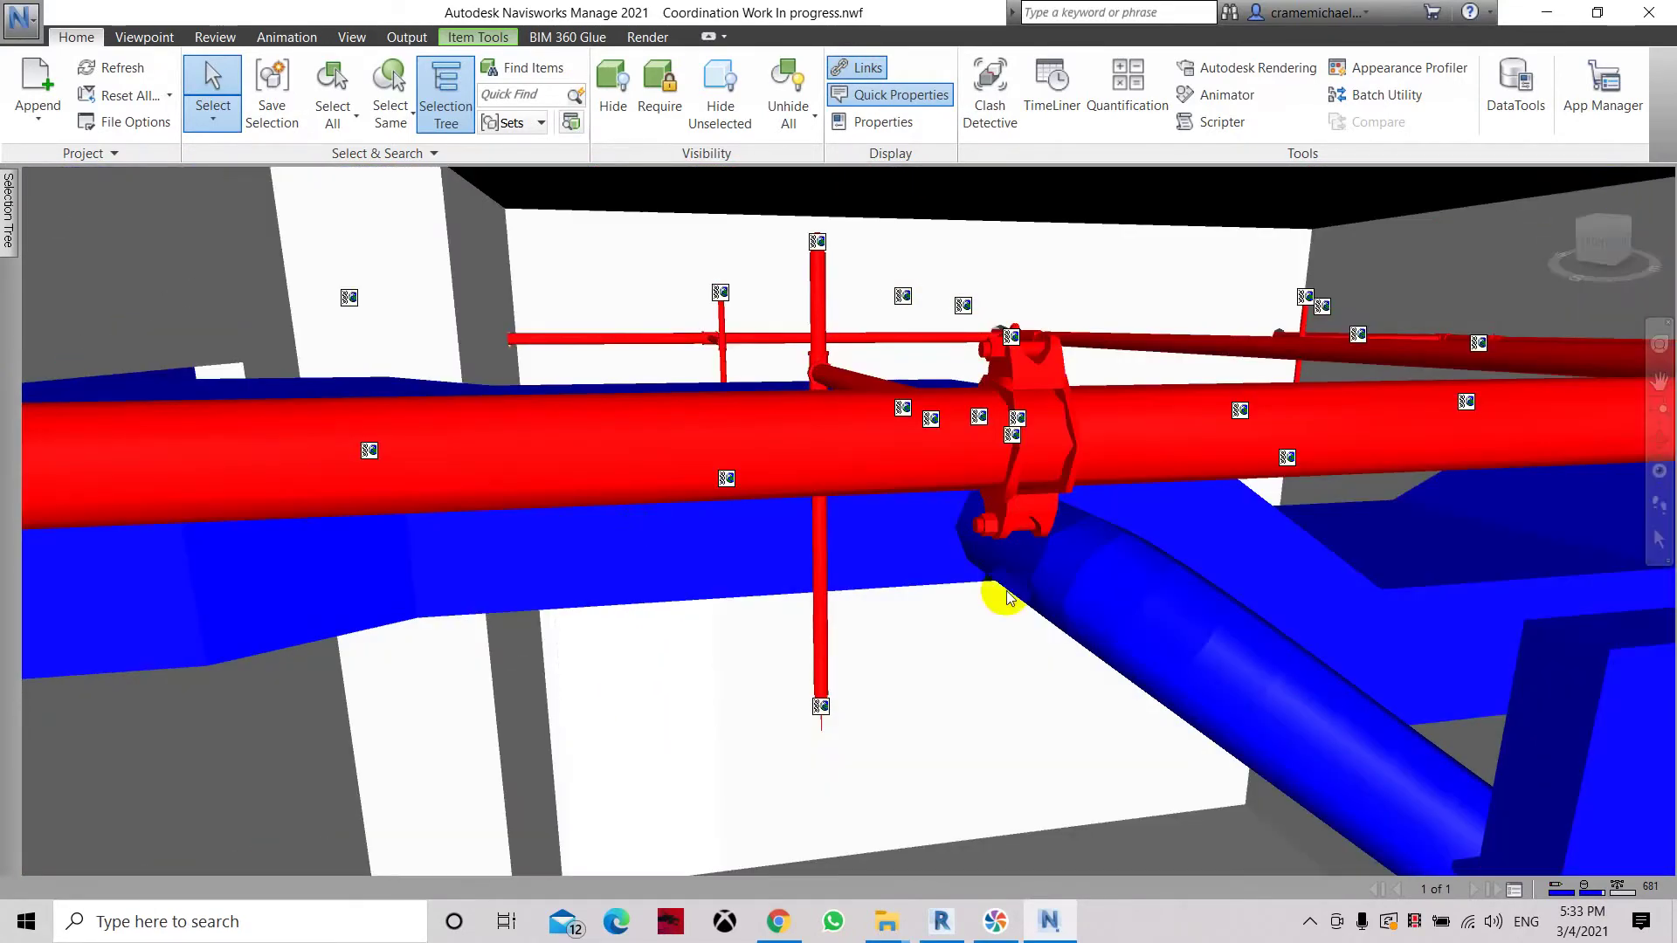
{"action": "middle_click_drag", "start_coordinate": [1003, 588], "coordinate": [718, 577]}
{"action": "scroll", "coordinate": [718, 576], "scroll_direction": "down", "scroll_amount": 1}
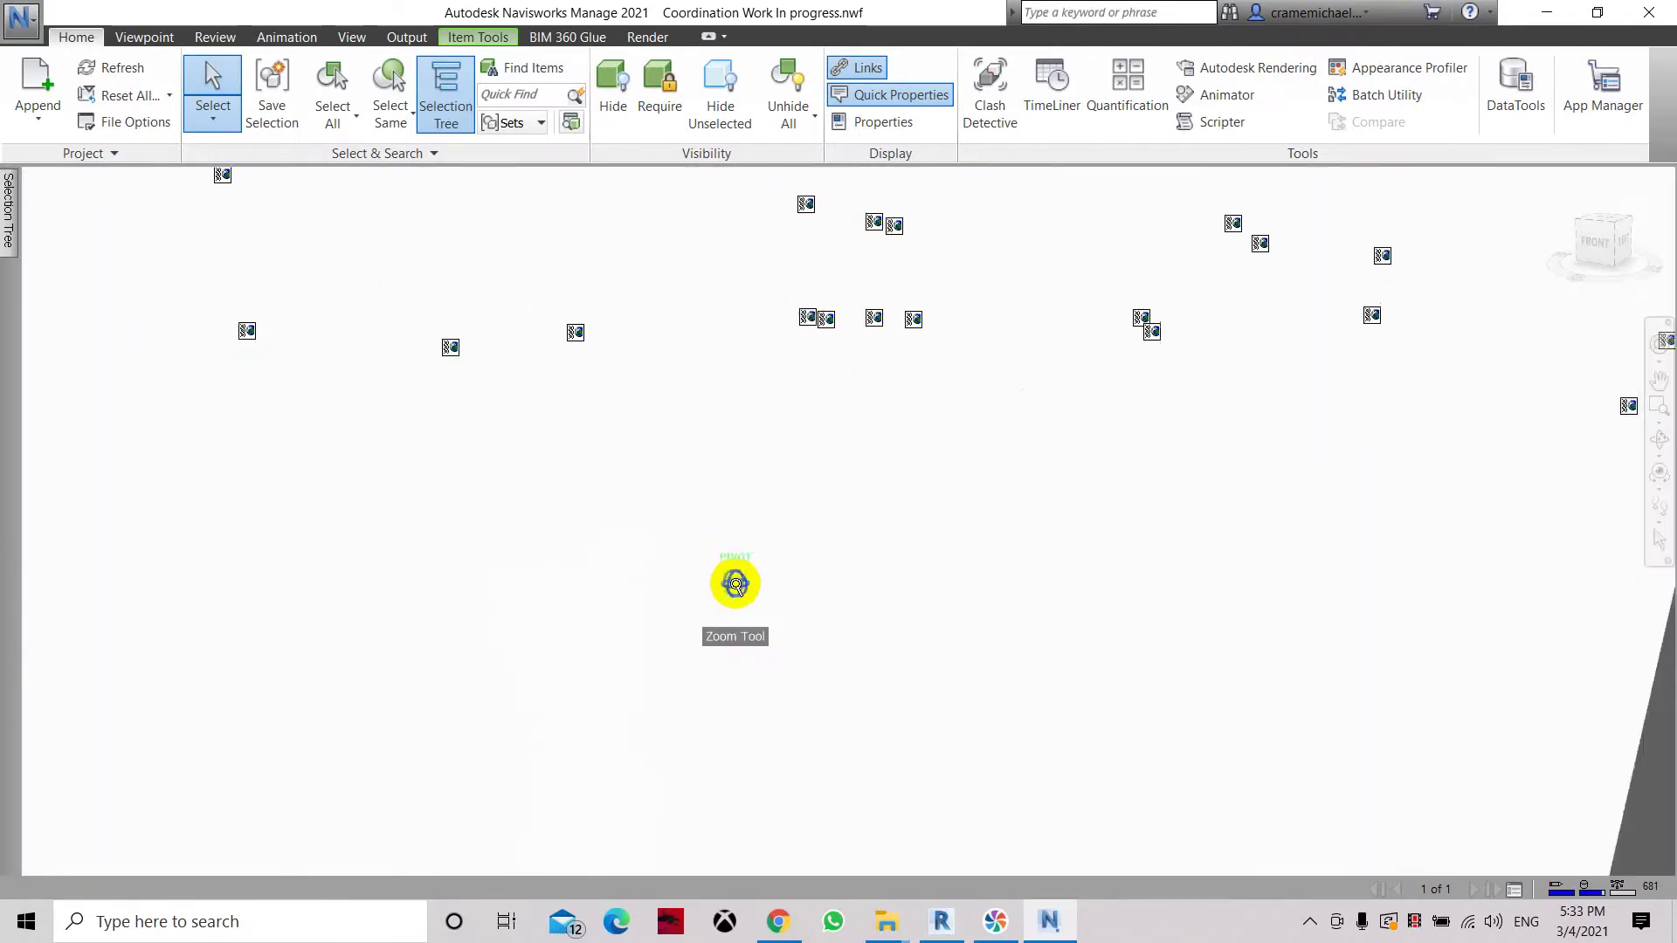
- Pan and orbit across the rooms toward the corridor
{"action": "left_click_drag", "start_coordinate": [1616, 244], "coordinate": [1585, 286]}
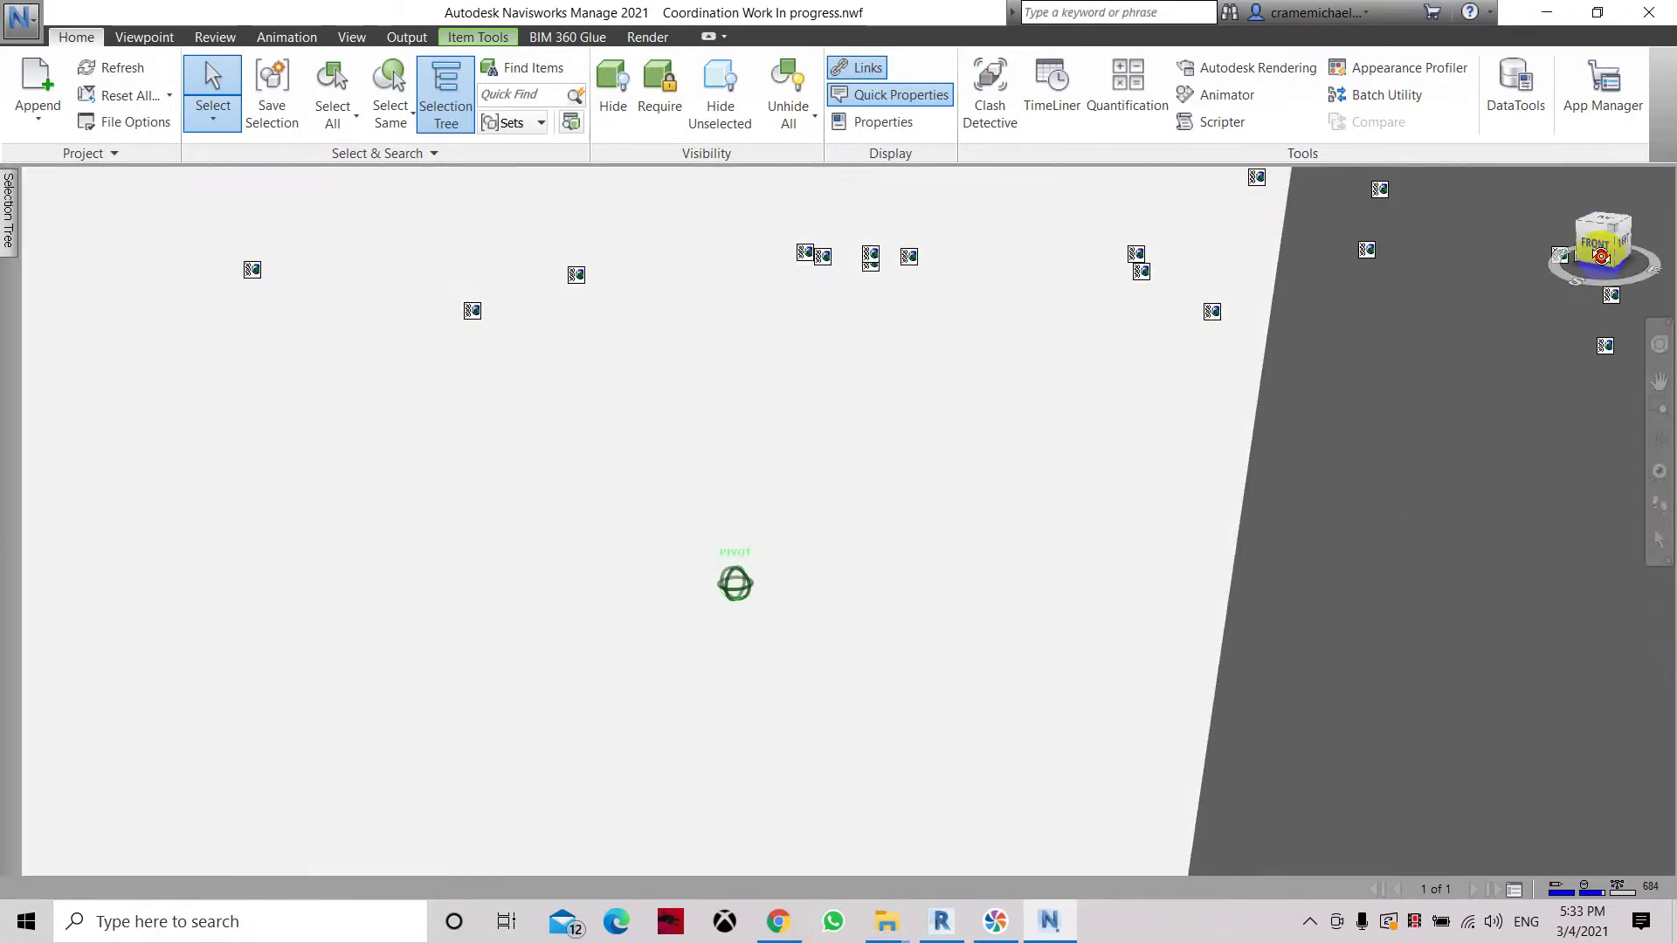
{"action": "scroll", "coordinate": [1093, 566], "scroll_direction": "up", "scroll_amount": 1}
{"action": "scroll", "coordinate": [1093, 566], "scroll_direction": "up", "scroll_amount": 2}
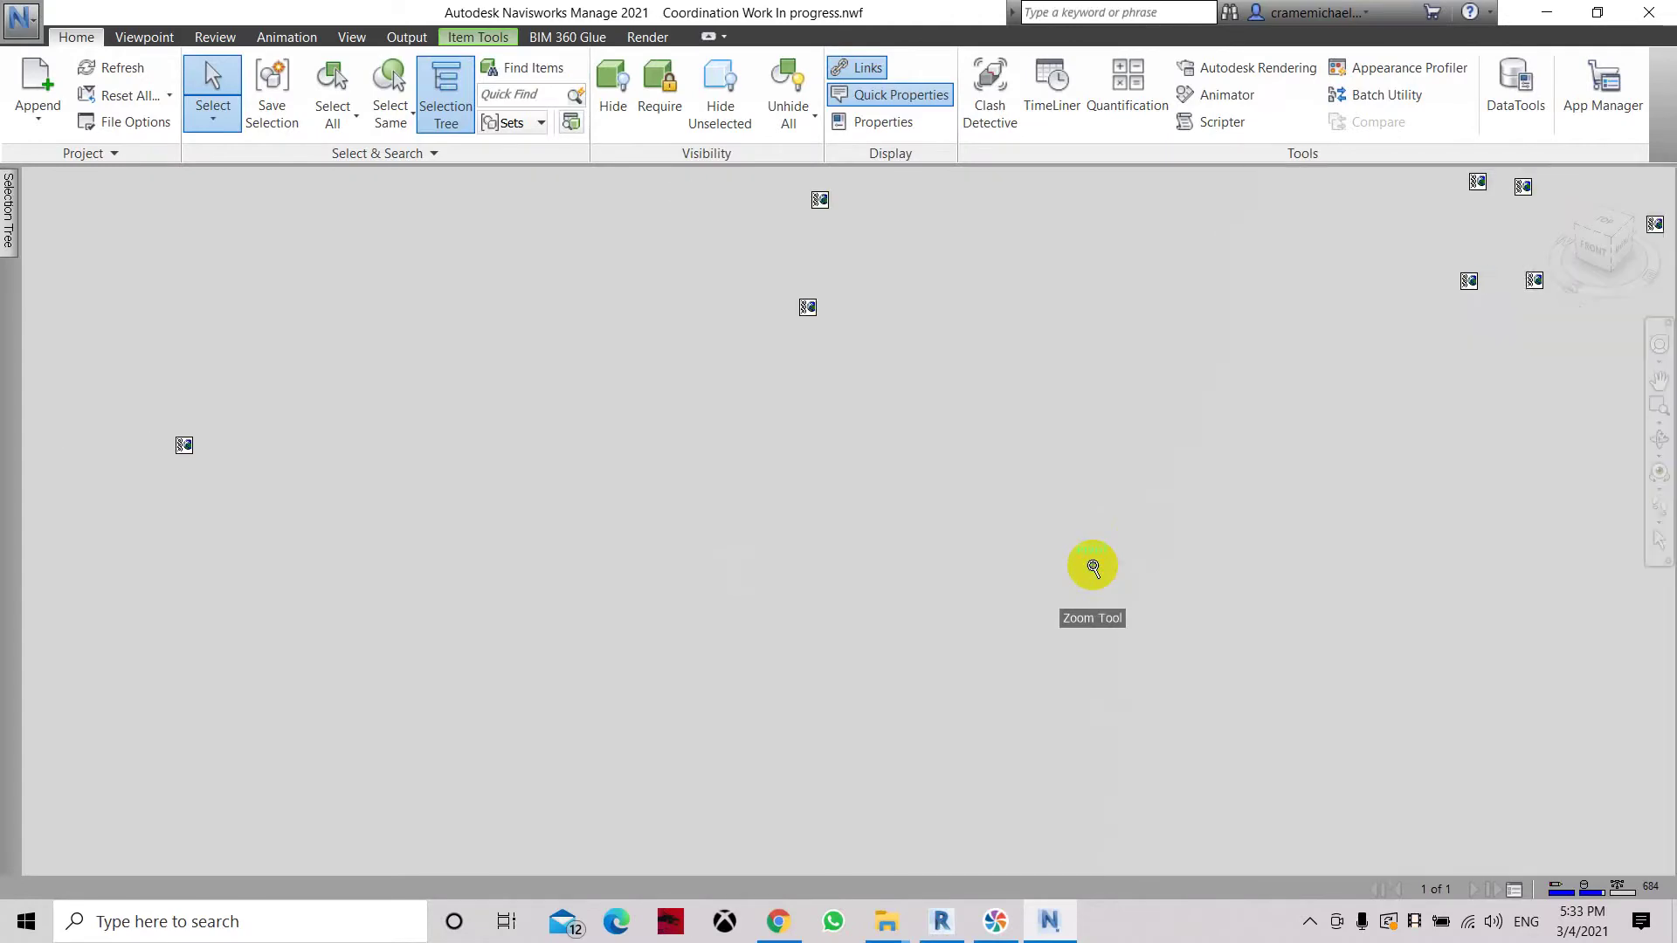
{"action": "scroll", "coordinate": [1093, 566], "scroll_direction": "up", "scroll_amount": 2}
{"action": "scroll", "coordinate": [1093, 566], "scroll_direction": "down", "scroll_amount": 3}
{"action": "scroll", "coordinate": [1093, 566], "scroll_direction": "down", "scroll_amount": 2}
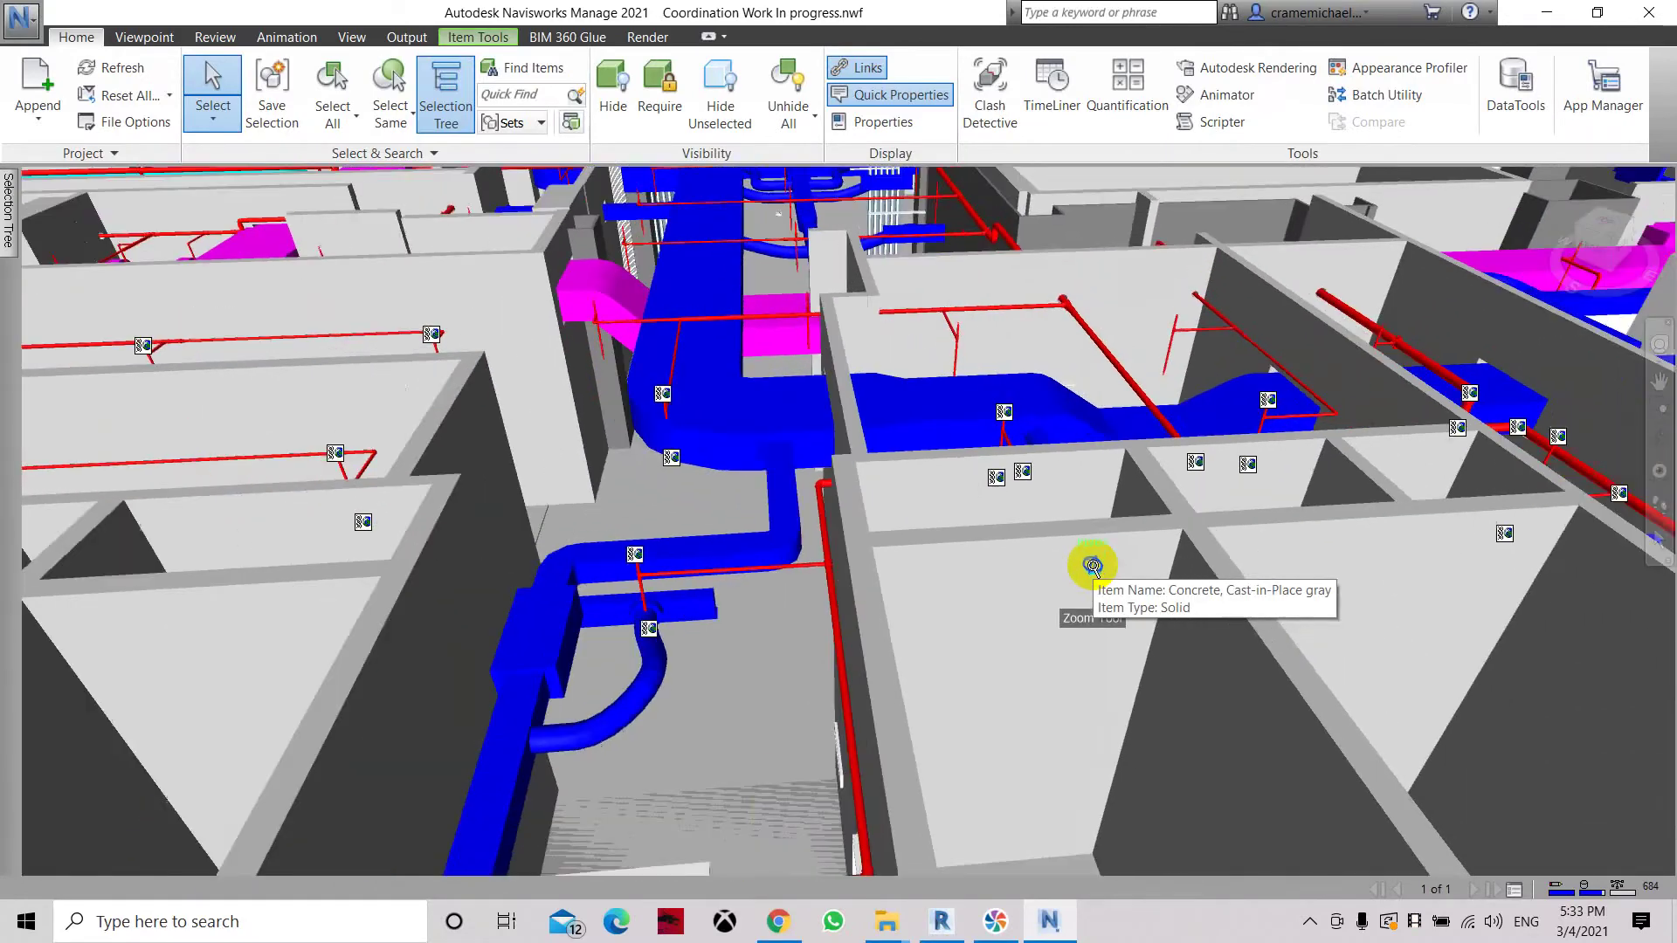
{"action": "scroll", "coordinate": [1093, 566], "scroll_direction": "down", "scroll_amount": 2}
{"action": "middle_click_drag", "start_coordinate": [1071, 748], "coordinate": [1196, 660]}
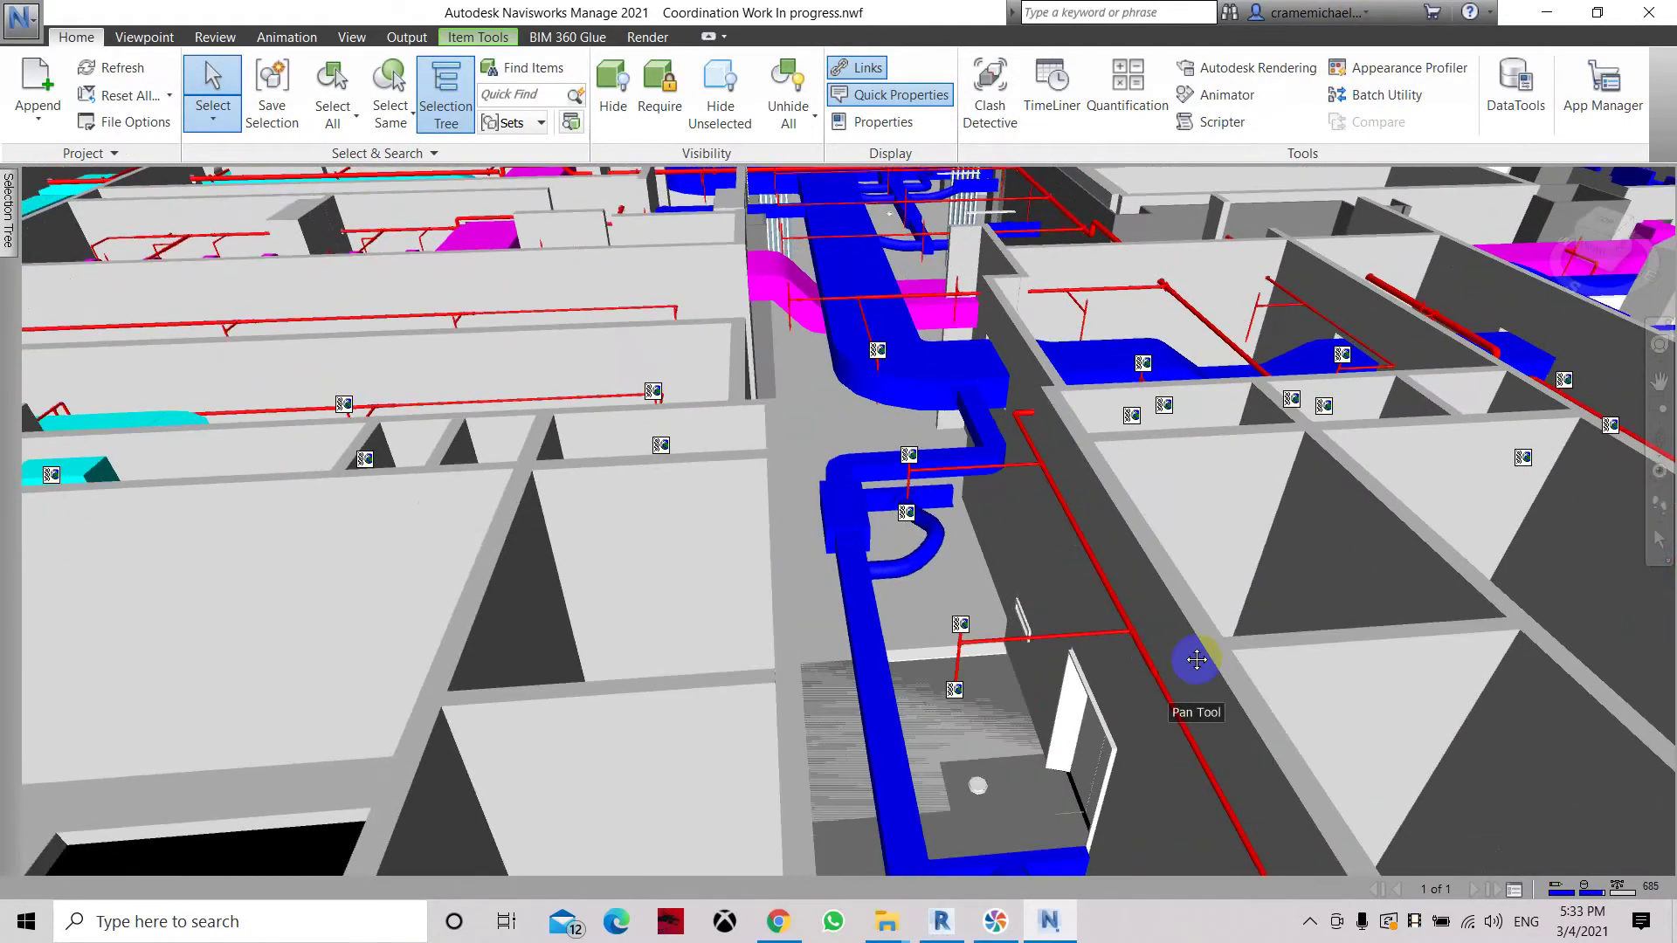
{"action": "middle_click_drag", "start_coordinate": [1197, 505], "coordinate": [1382, 379], "text": "shift"}
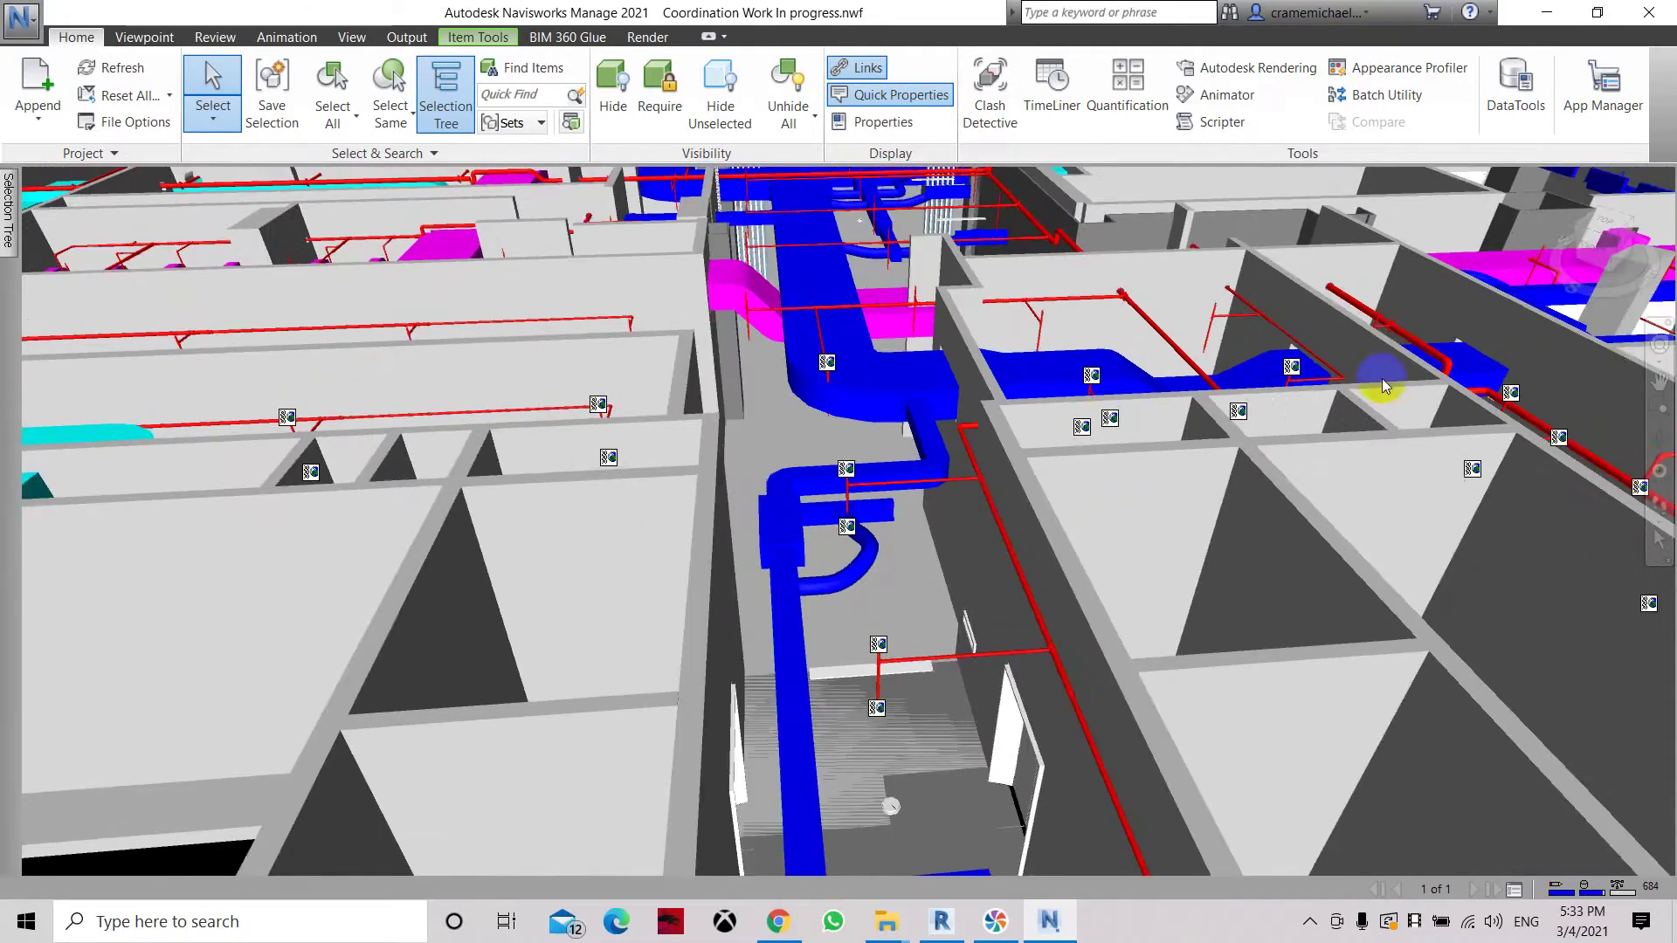
{"action": "middle_click_drag", "start_coordinate": [891, 805], "coordinate": [816, 755], "text": "shift"}
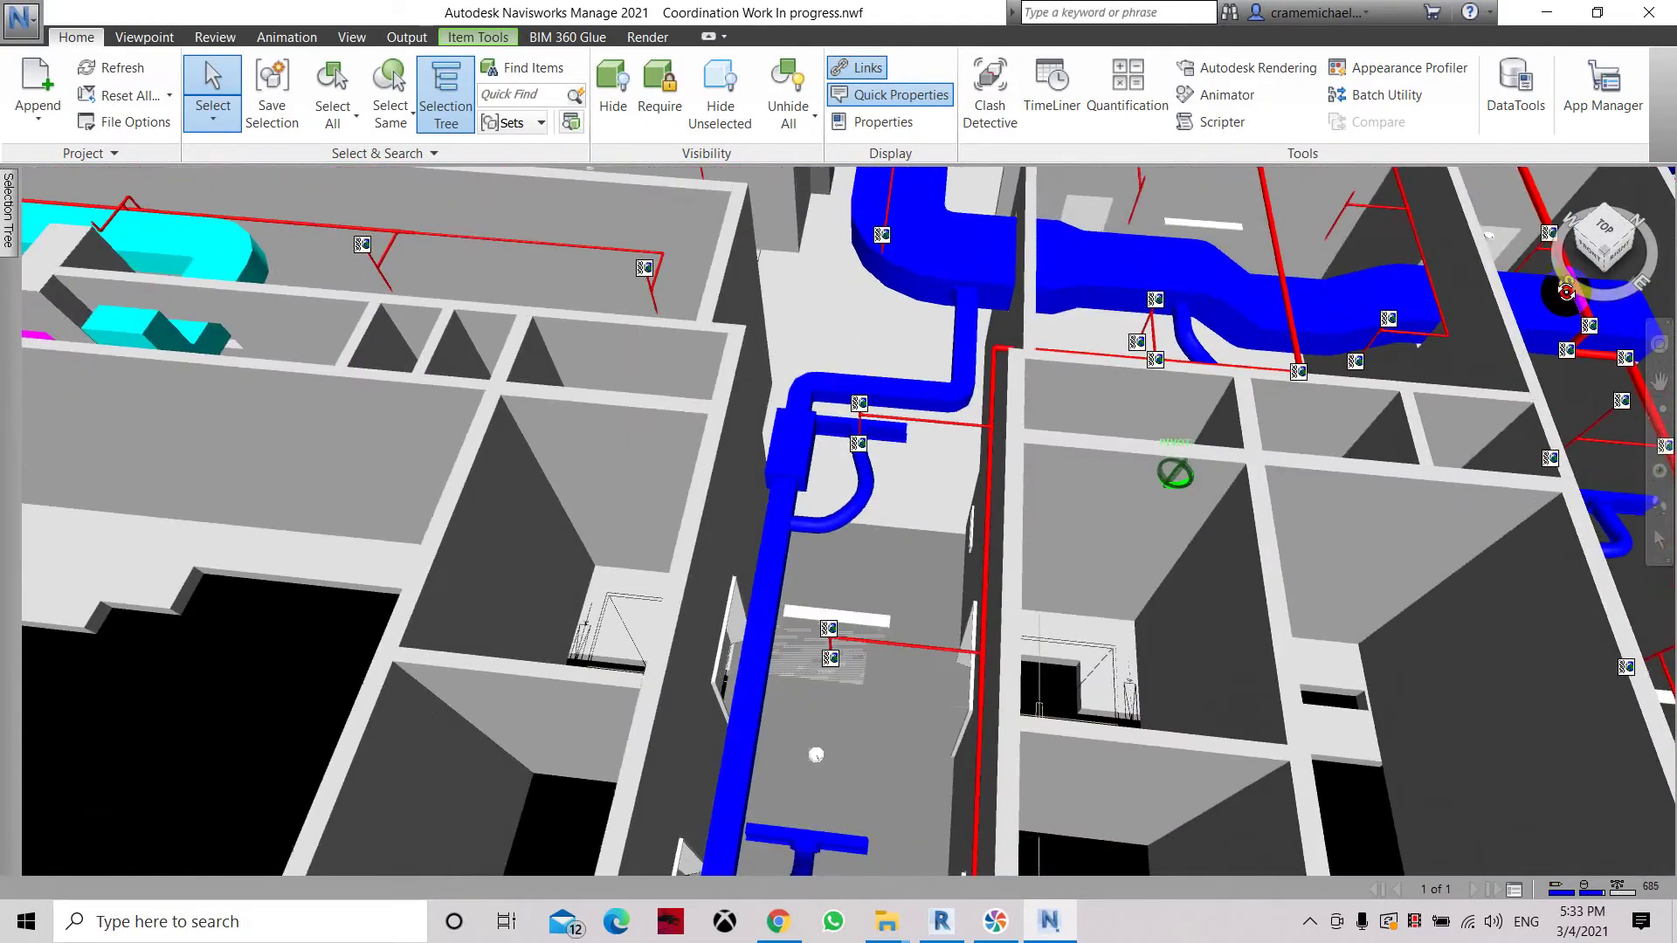
{"action": "left_click_drag", "start_coordinate": [1566, 293], "coordinate": [967, 699]}
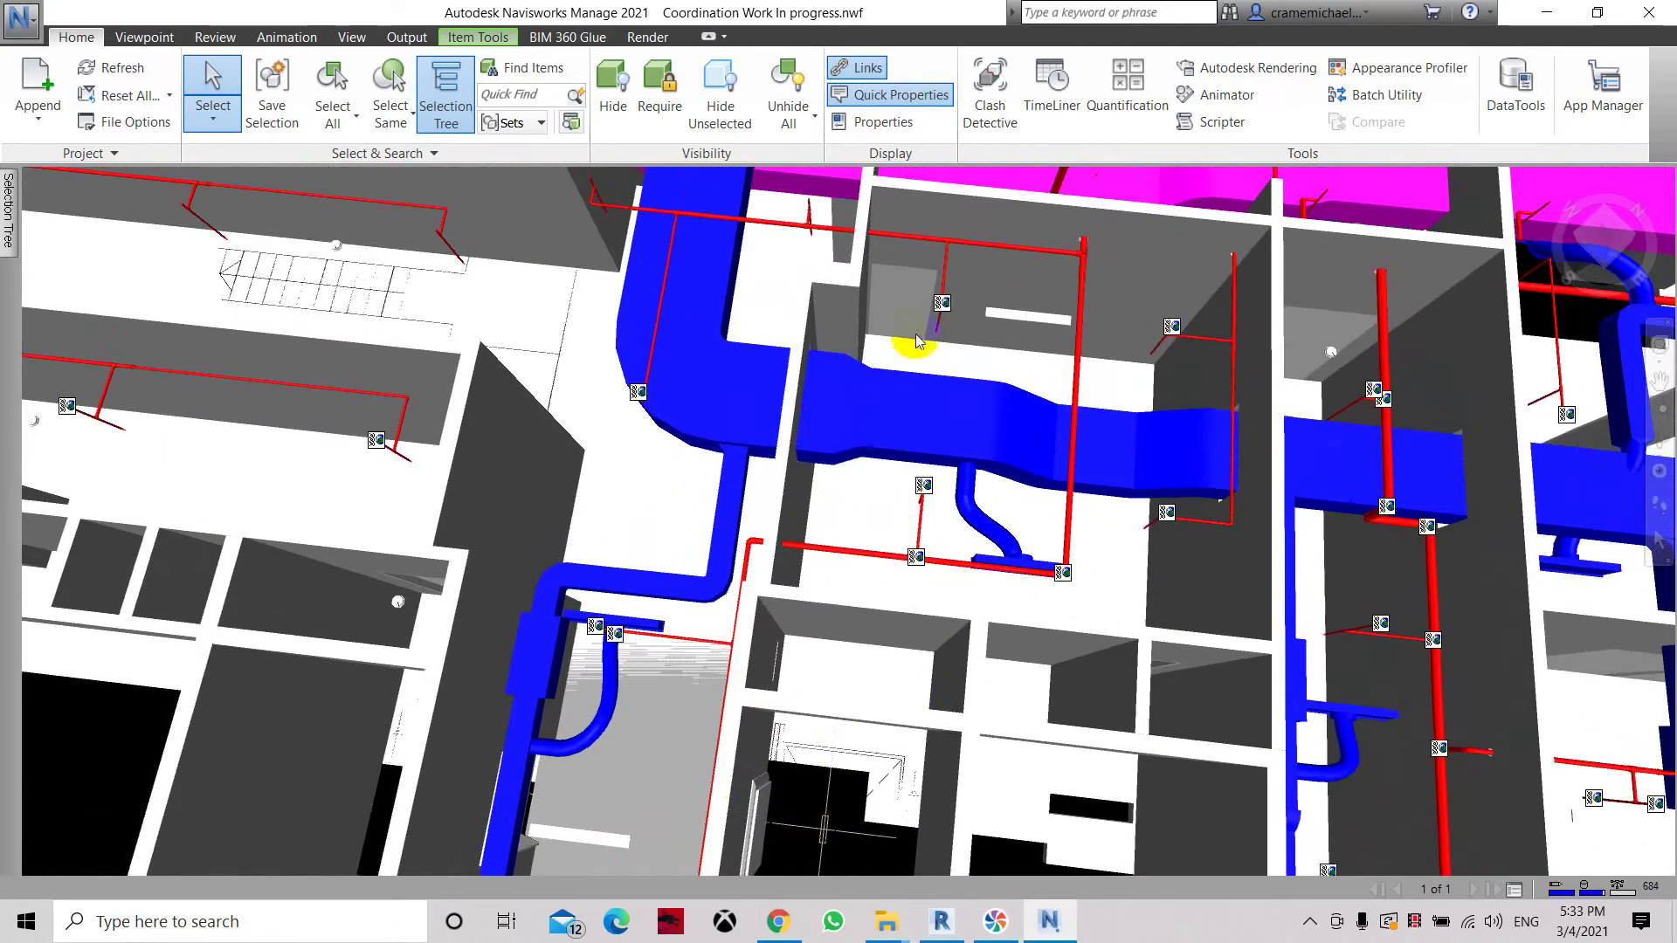
- Centre the red pipe over the doorway and select the 1000 x 2400 mm door panel
{"action": "scroll", "coordinate": [921, 236], "scroll_direction": "up", "scroll_amount": 3}
{"action": "scroll", "coordinate": [926, 231], "scroll_direction": "up", "scroll_amount": 3}
{"action": "scroll", "coordinate": [926, 232], "scroll_direction": "up", "scroll_amount": 4}
{"action": "scroll", "coordinate": [926, 232], "scroll_direction": "up", "scroll_amount": 2}
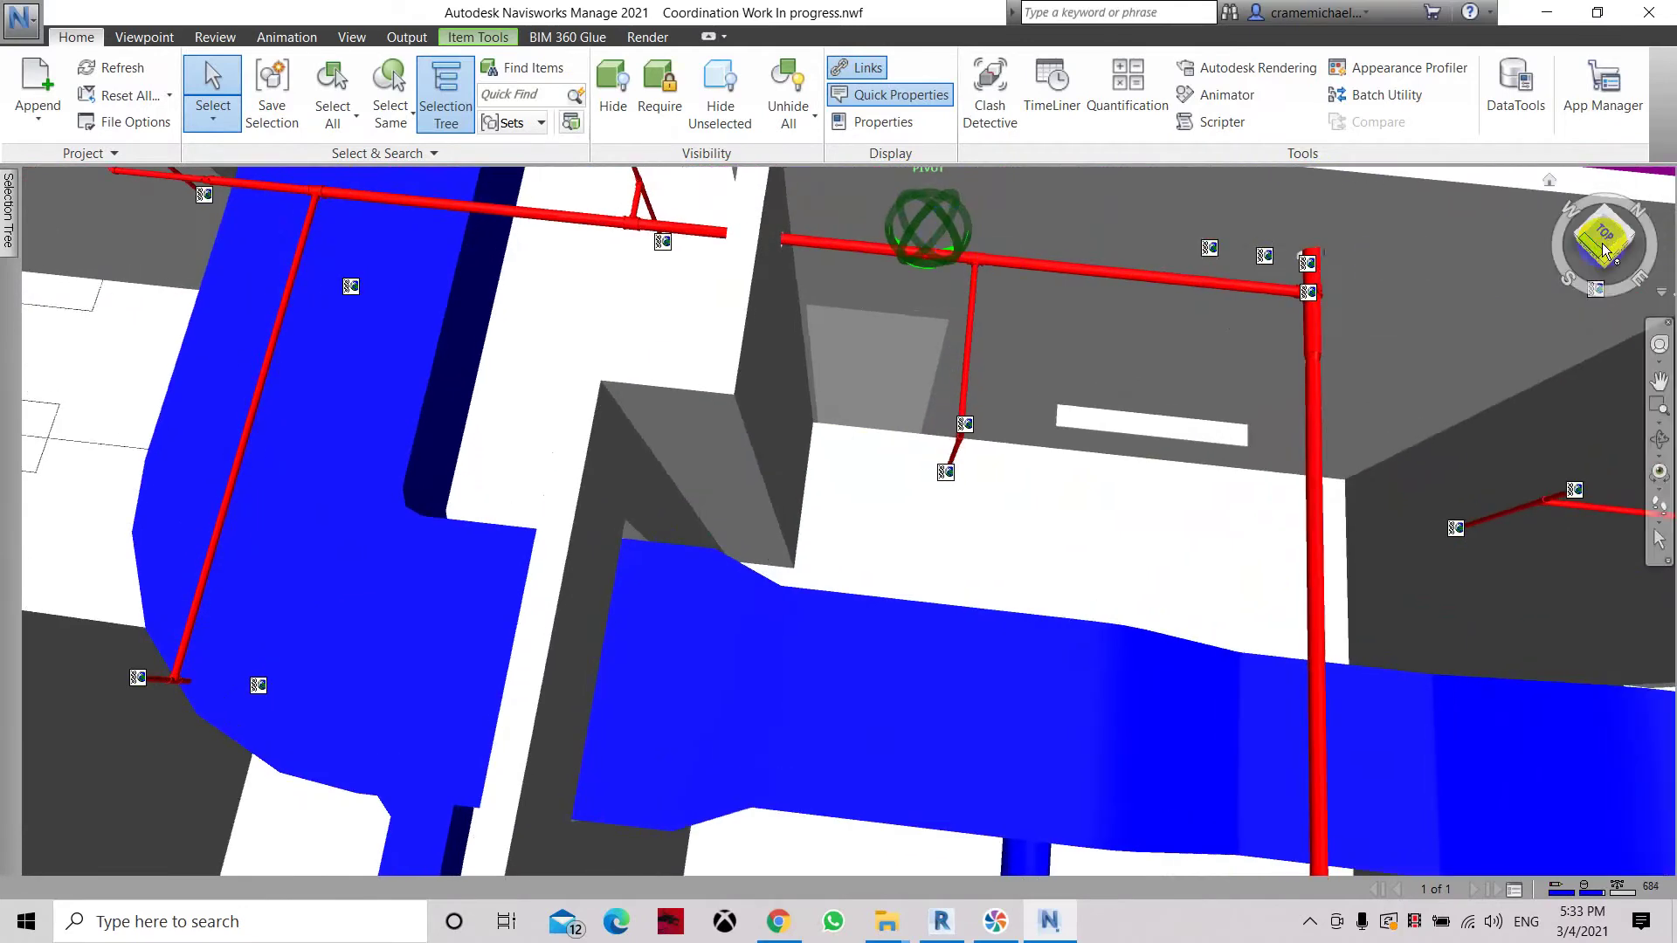
{"action": "left_click_drag", "start_coordinate": [1603, 252], "coordinate": [1041, 580]}
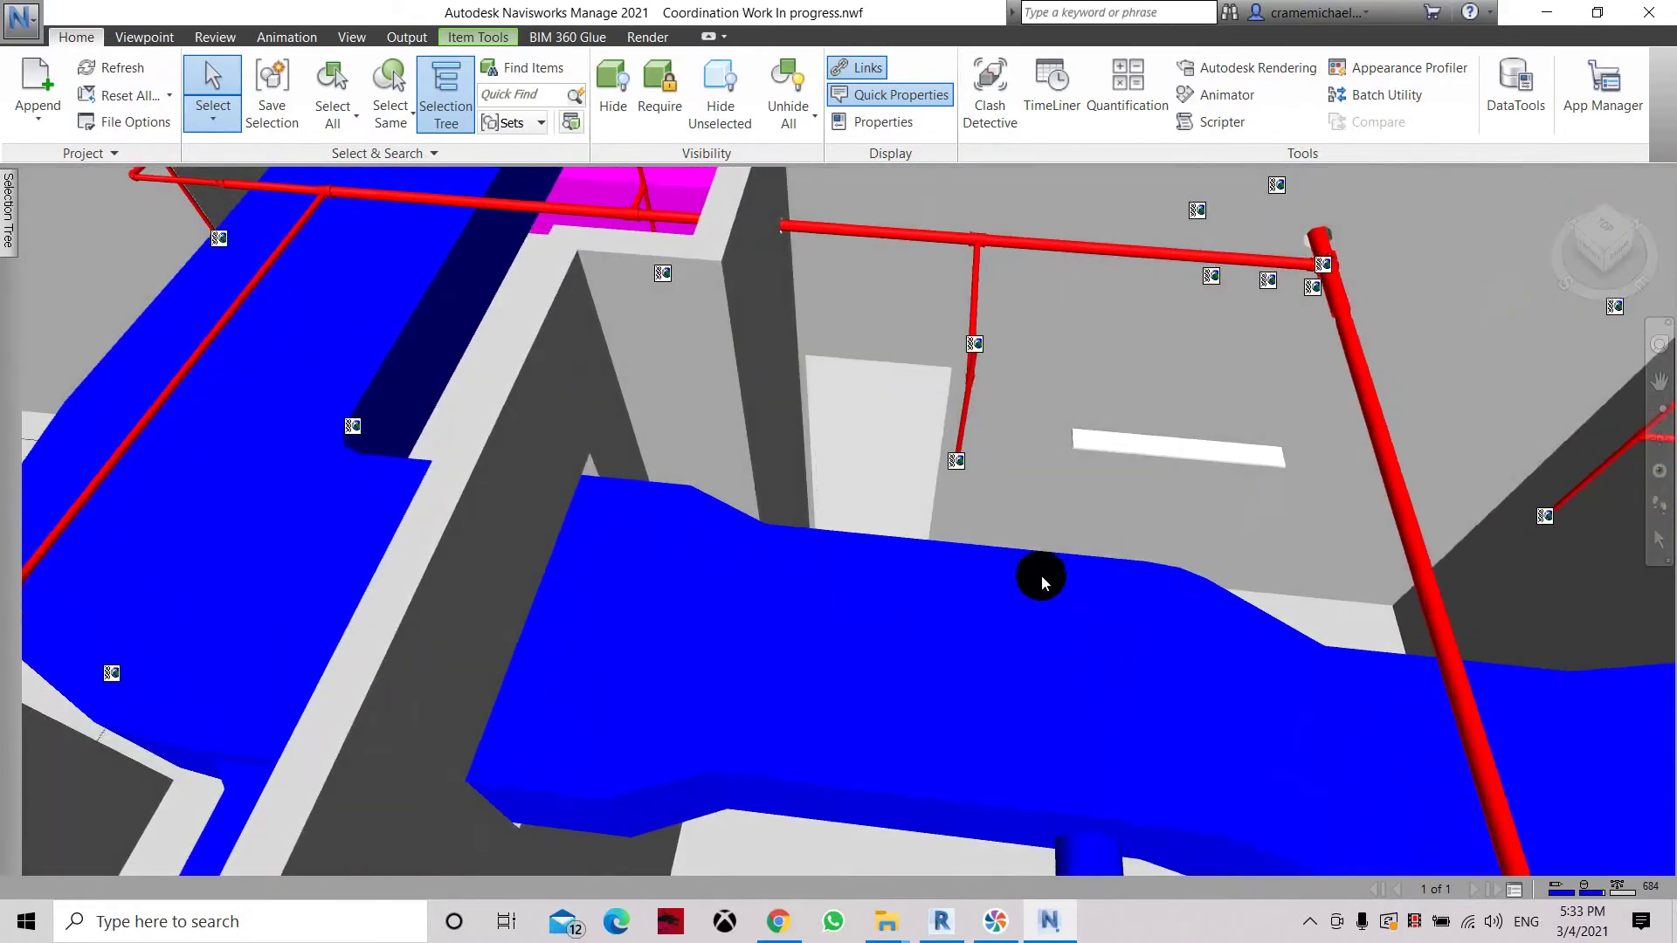
{"action": "scroll", "coordinate": [1042, 581], "scroll_direction": "up", "scroll_amount": 3}
{"action": "middle_click_drag", "start_coordinate": [965, 617], "coordinate": [954, 419]}
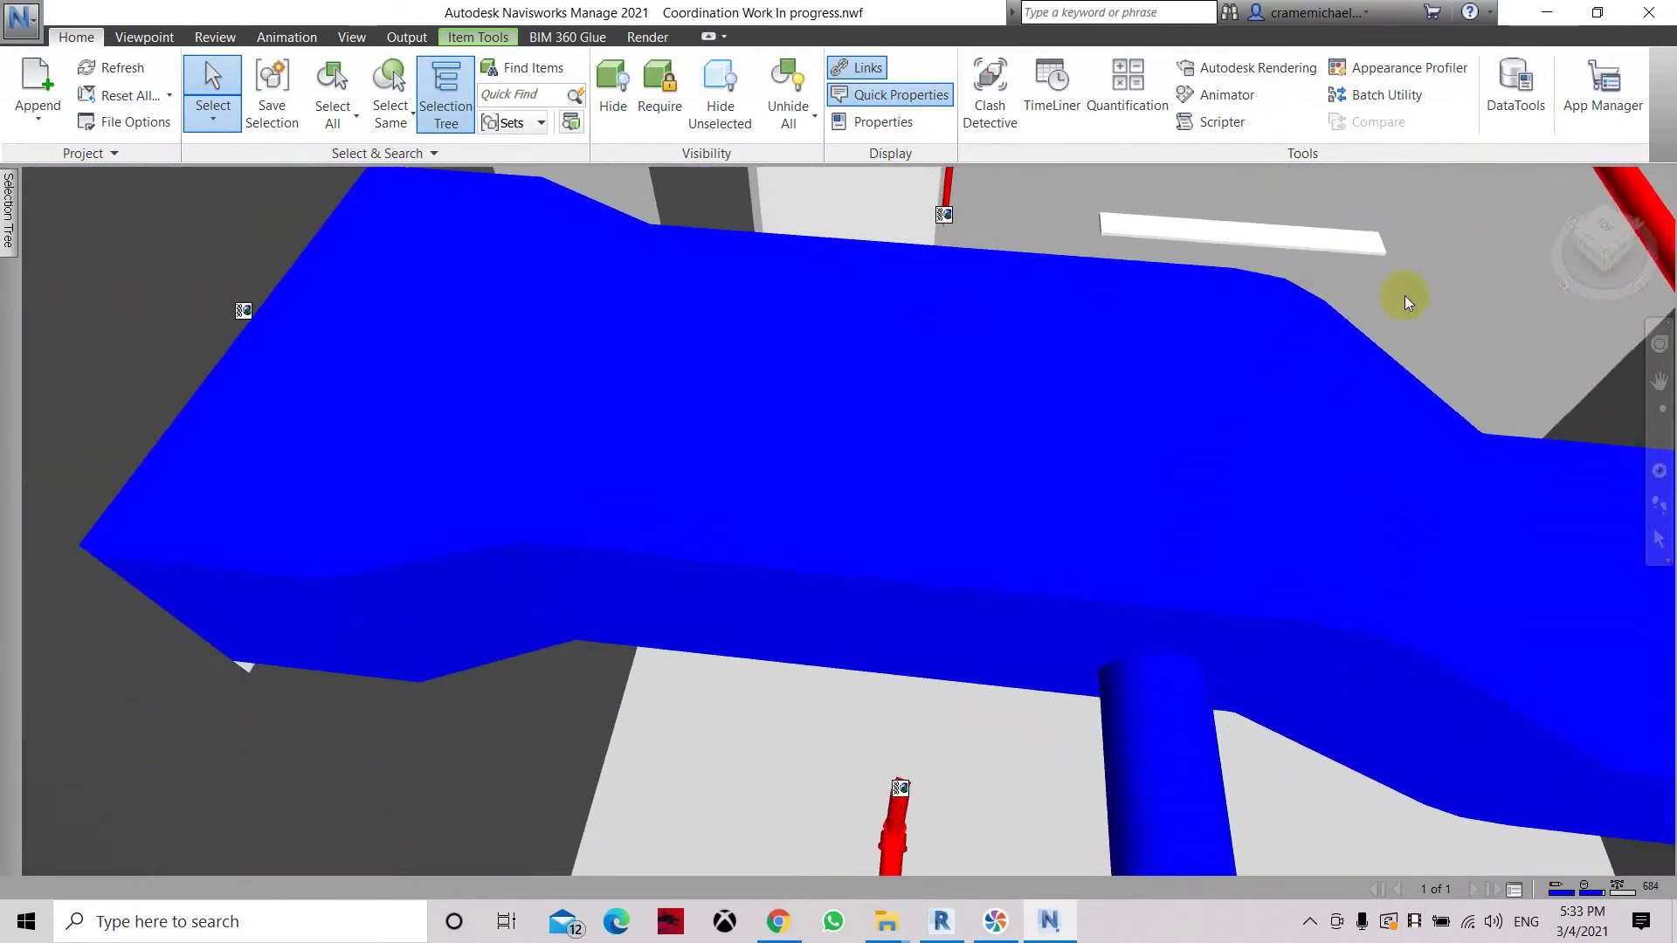
{"action": "left_click_drag", "start_coordinate": [1604, 249], "coordinate": [944, 644]}
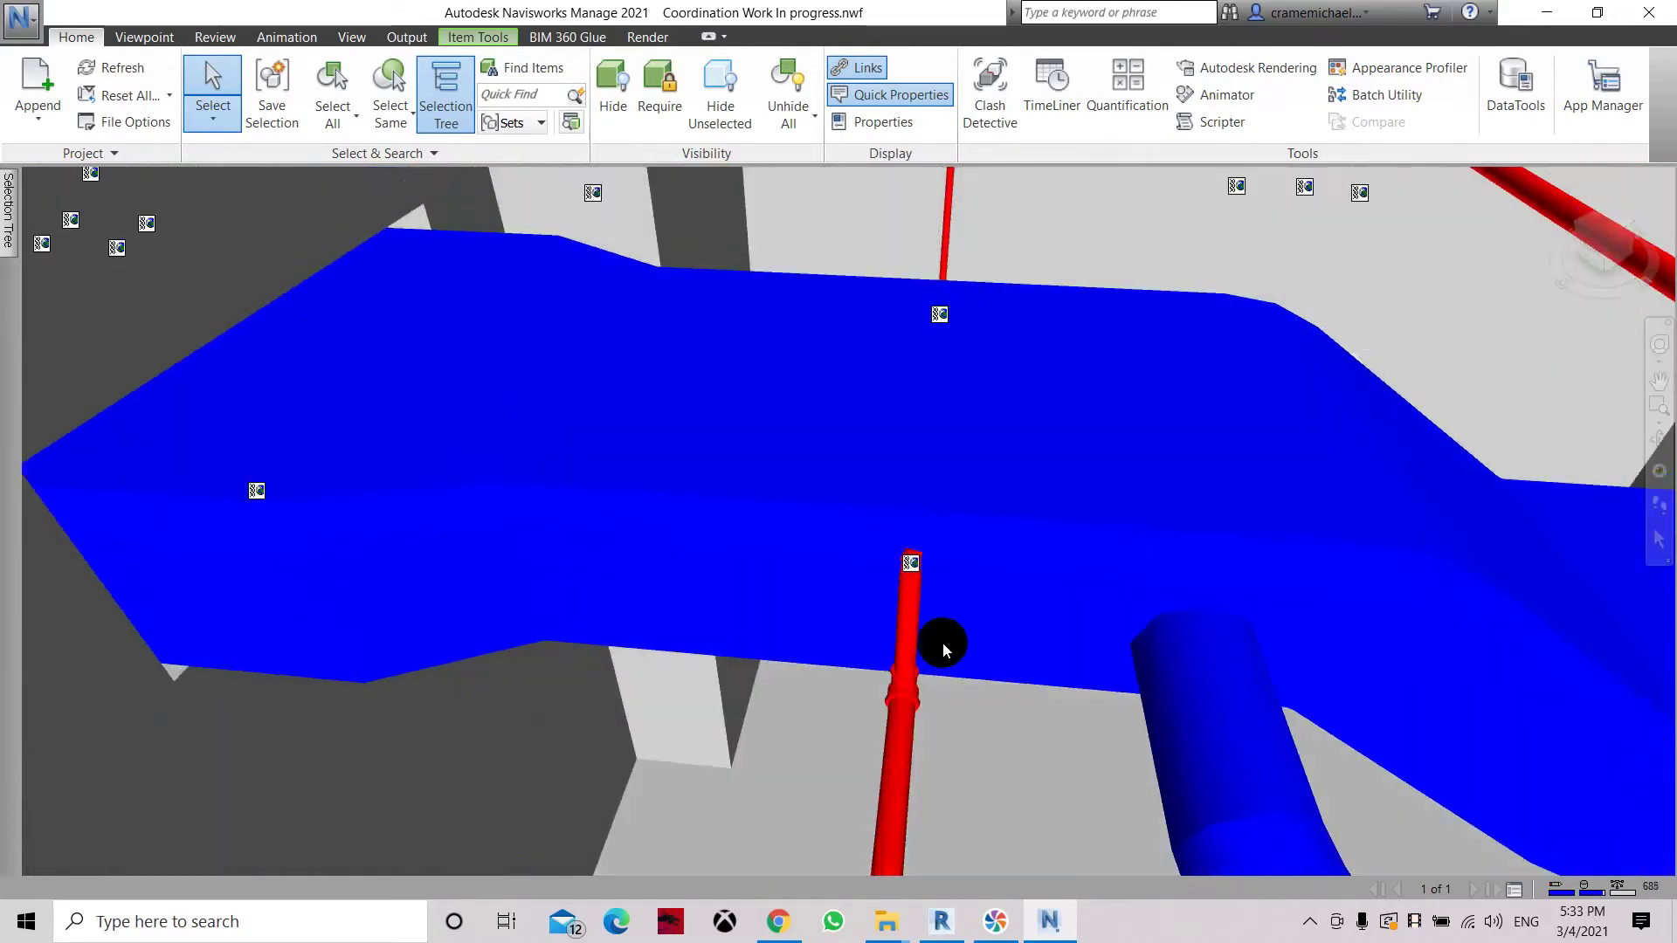
{"action": "mouse_move", "coordinate": [933, 599]}
{"action": "middle_mouse_down"}
{"action": "mouse_move", "coordinate": [1004, 348]}
{"action": "mouse_move", "coordinate": [1004, 166]}
{"action": "middle_mouse_up"}
{"action": "mouse_move", "coordinate": [949, 407]}
{"action": "middle_mouse_down"}
{"action": "mouse_move", "coordinate": [914, 352]}
{"action": "mouse_move", "coordinate": [924, 407]}
{"action": "middle_mouse_up"}
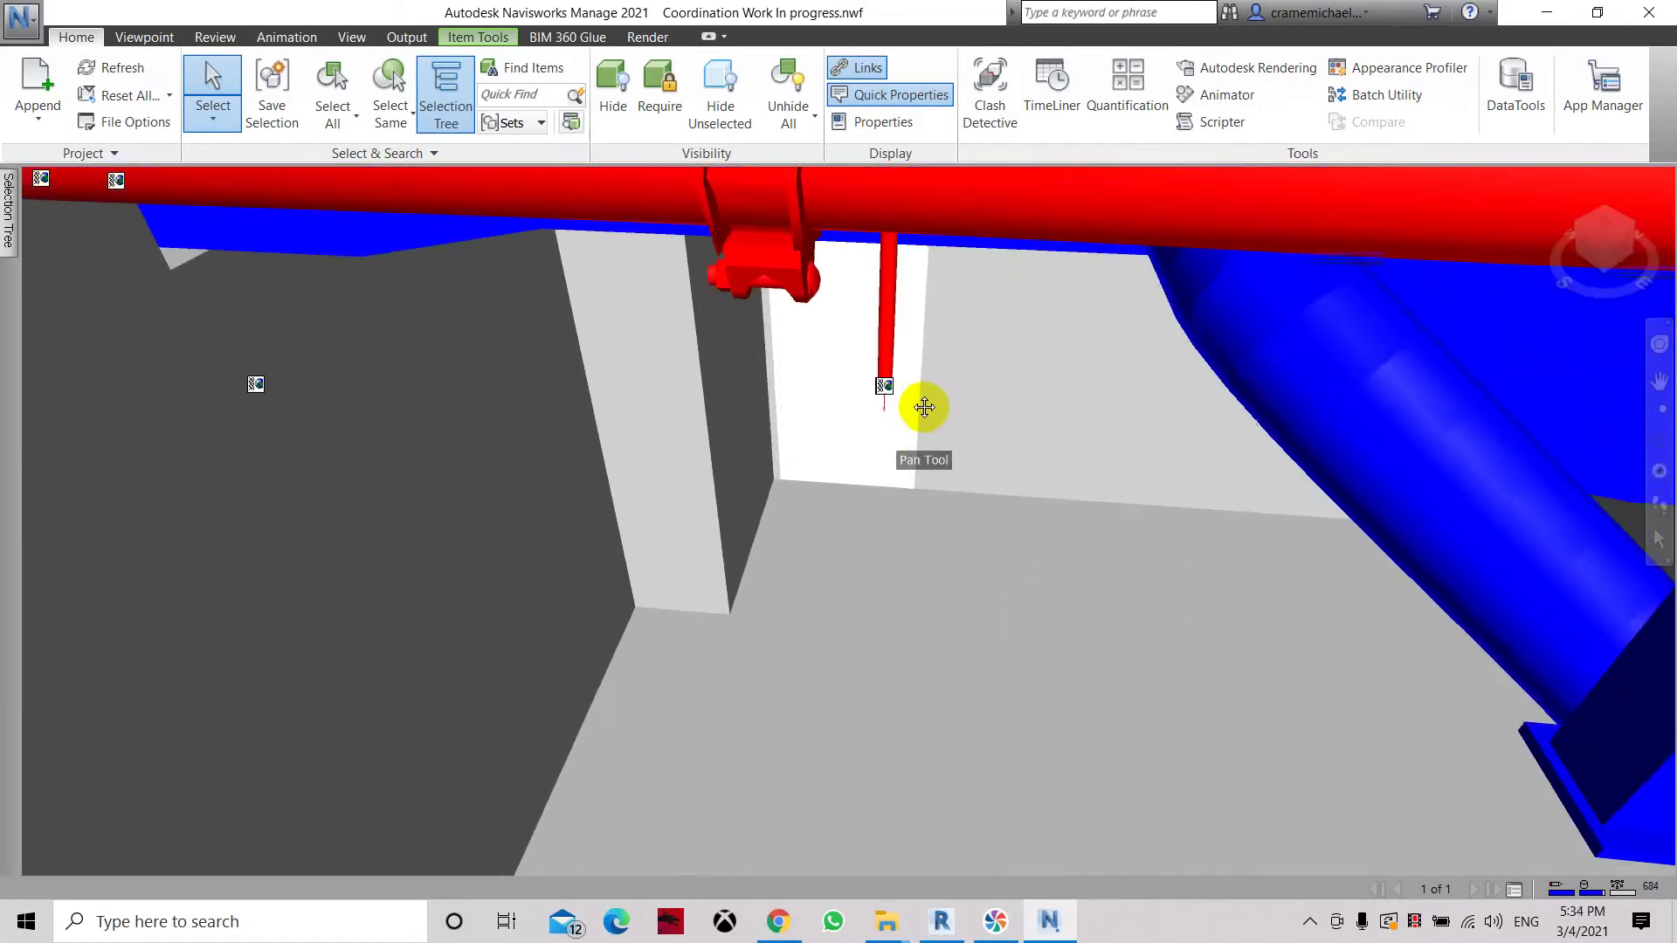
{"action": "left_click", "coordinate": [861, 420]}
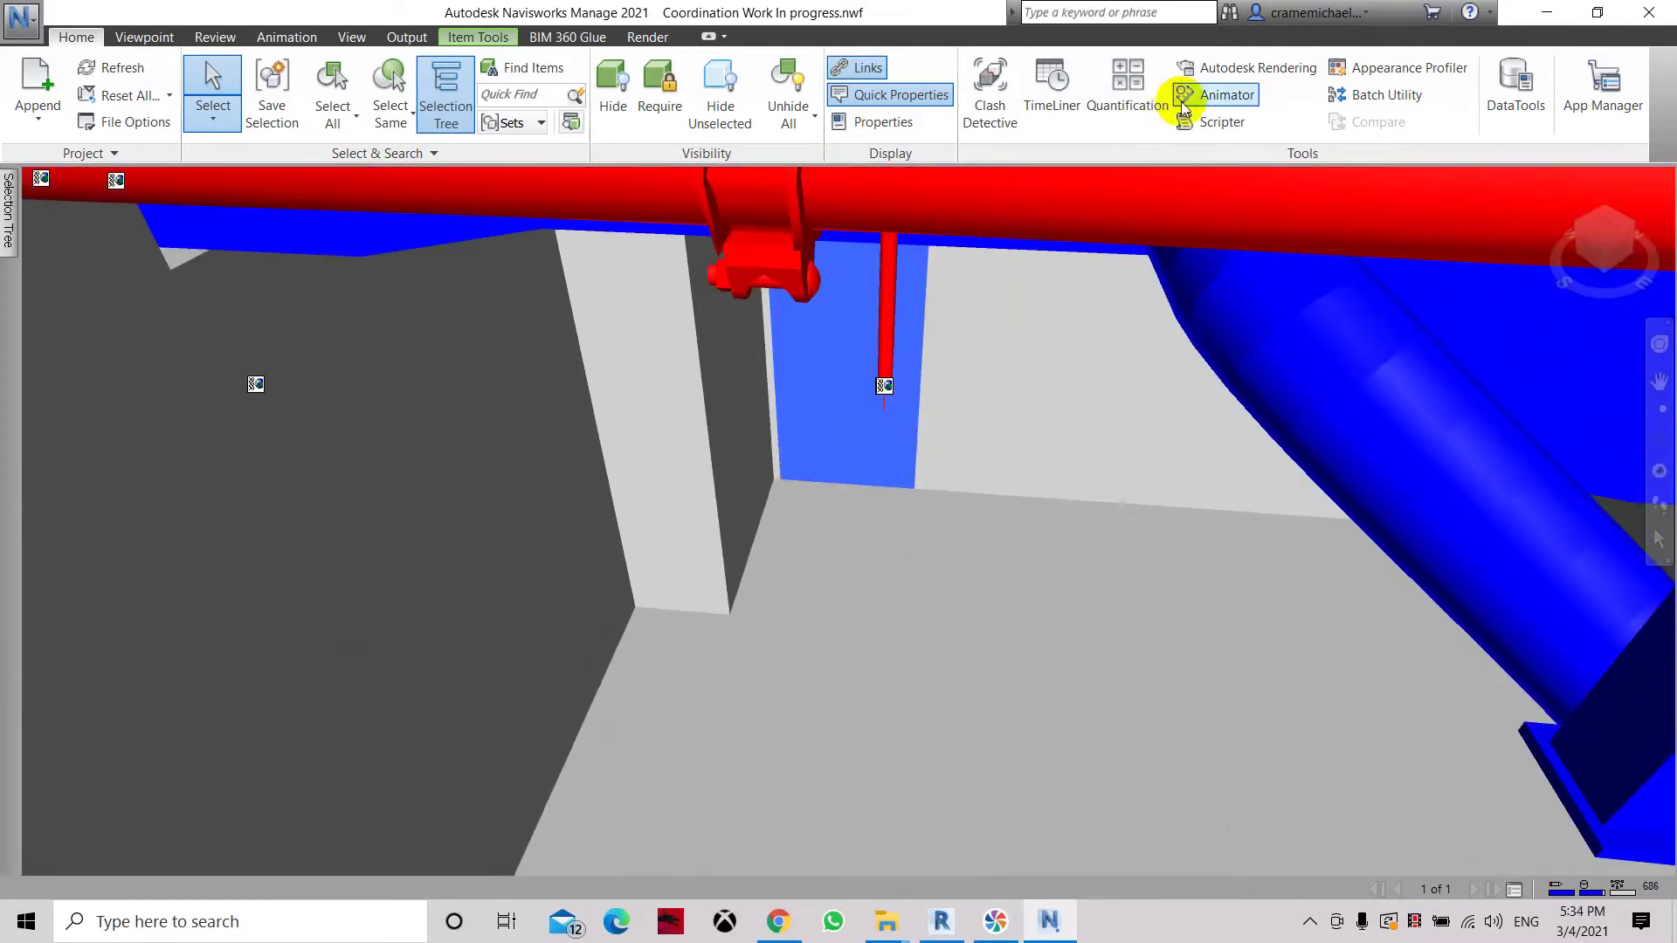
- Add a new Animator scene, Scene 1, and reselect the door panel
{"action": "left_click", "coordinate": [1226, 98]}
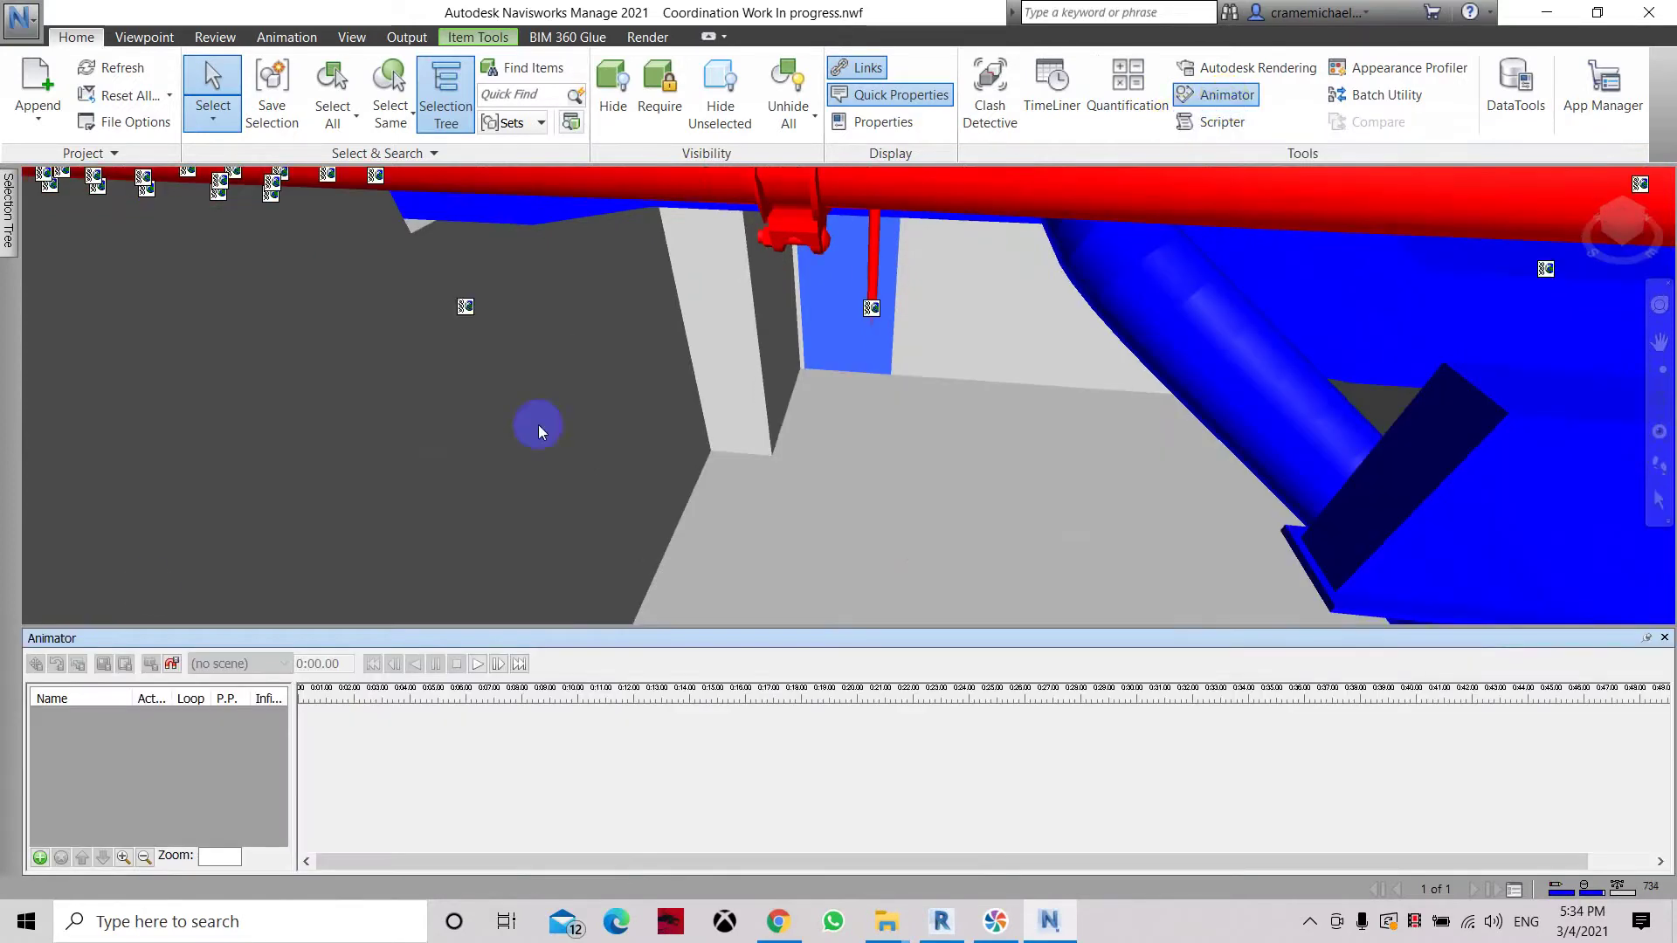
{"action": "left_click", "coordinate": [44, 863]}
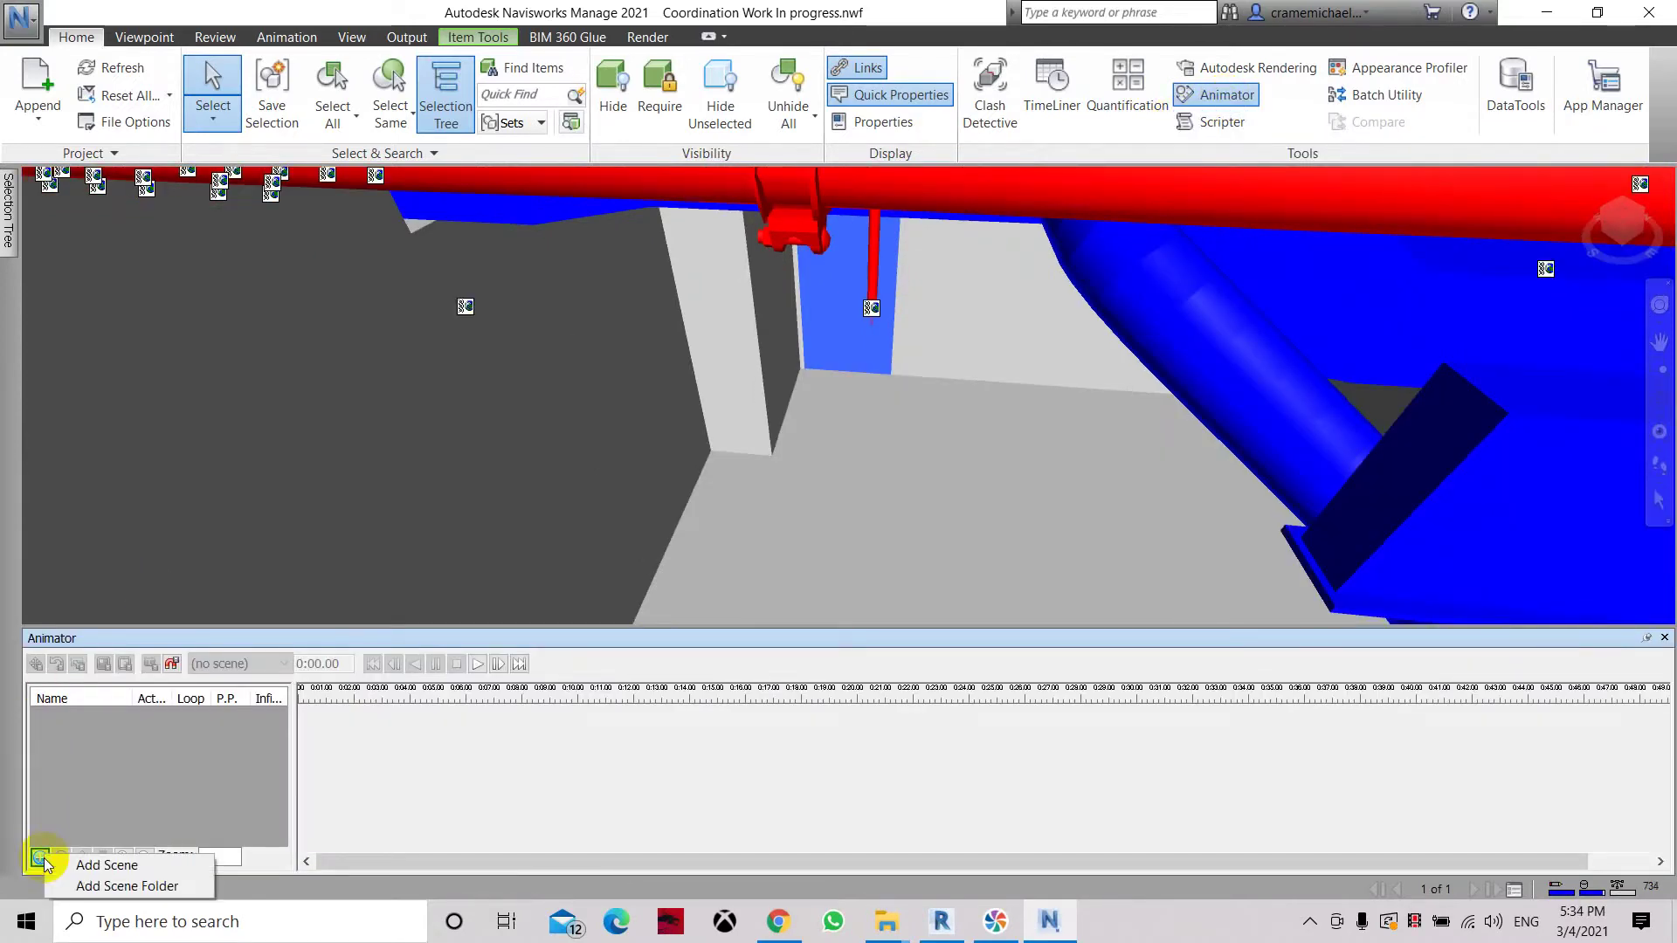
{"action": "left_click", "coordinate": [77, 865]}
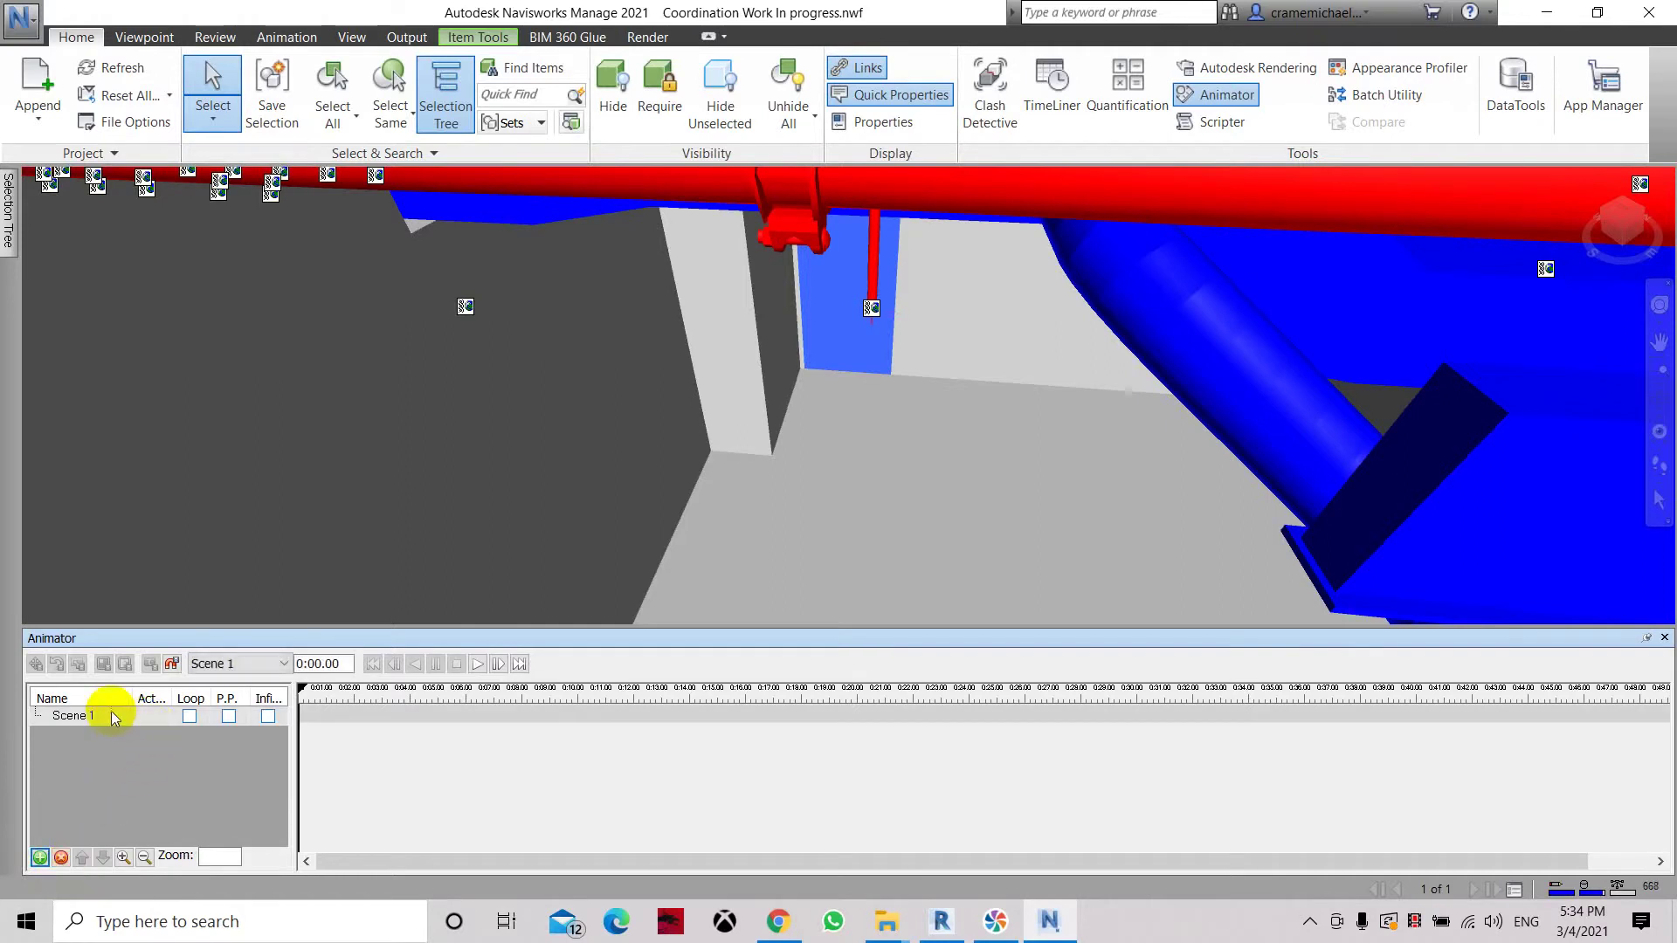
{"action": "left_click", "coordinate": [835, 419]}
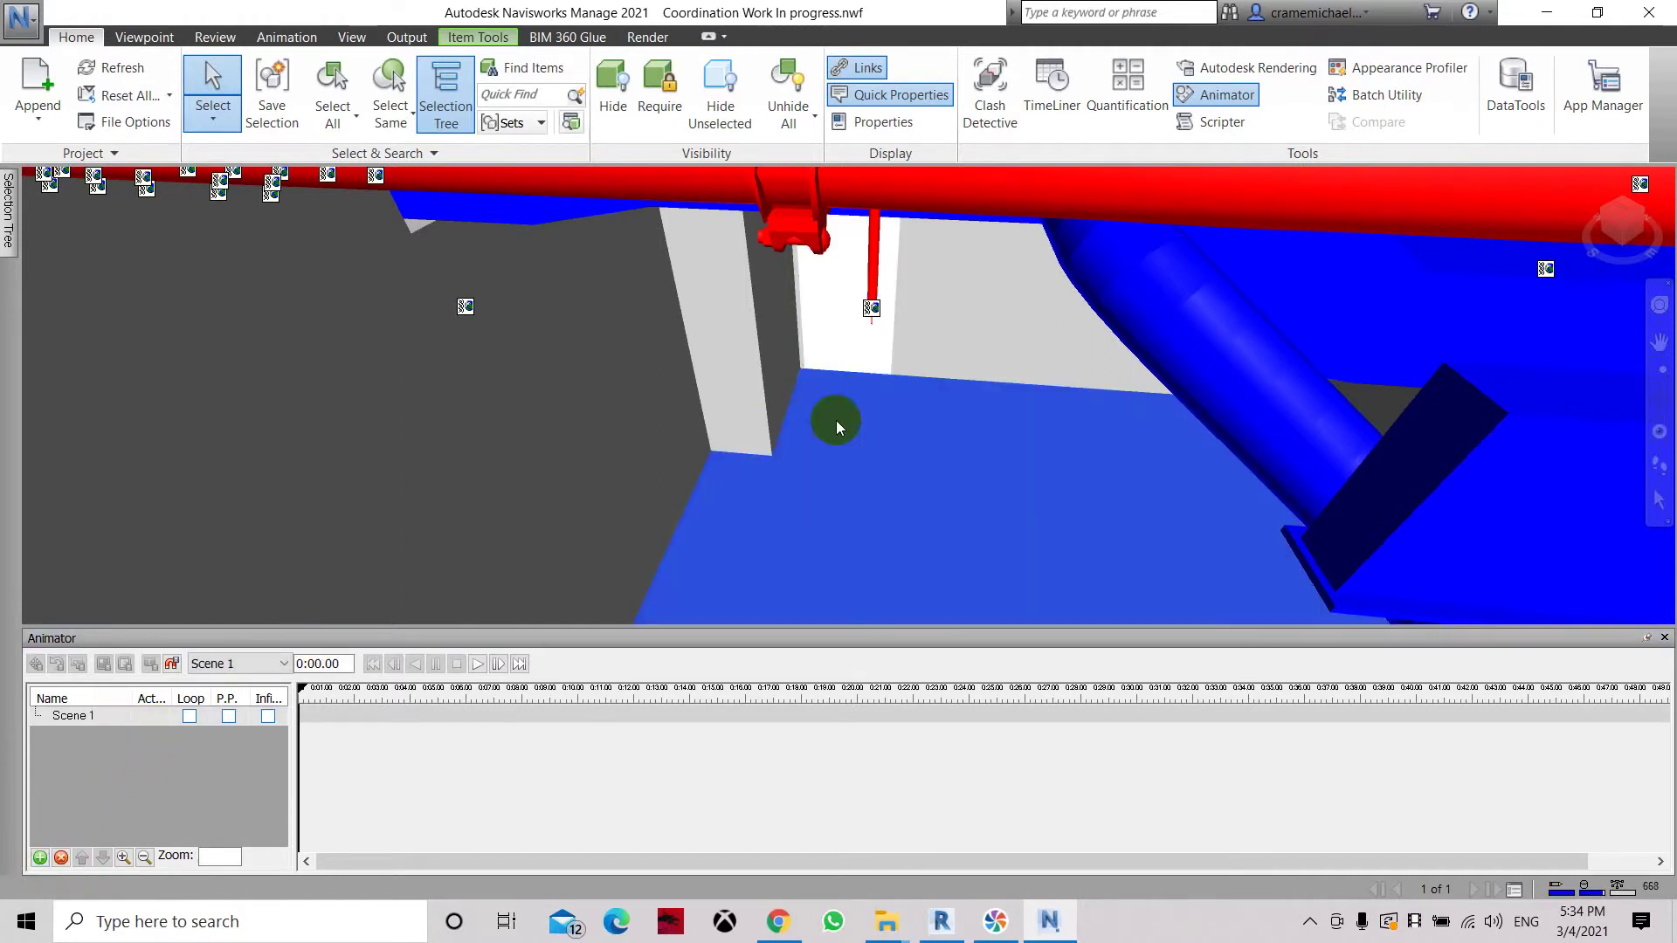
{"action": "left_click", "coordinate": [840, 344]}
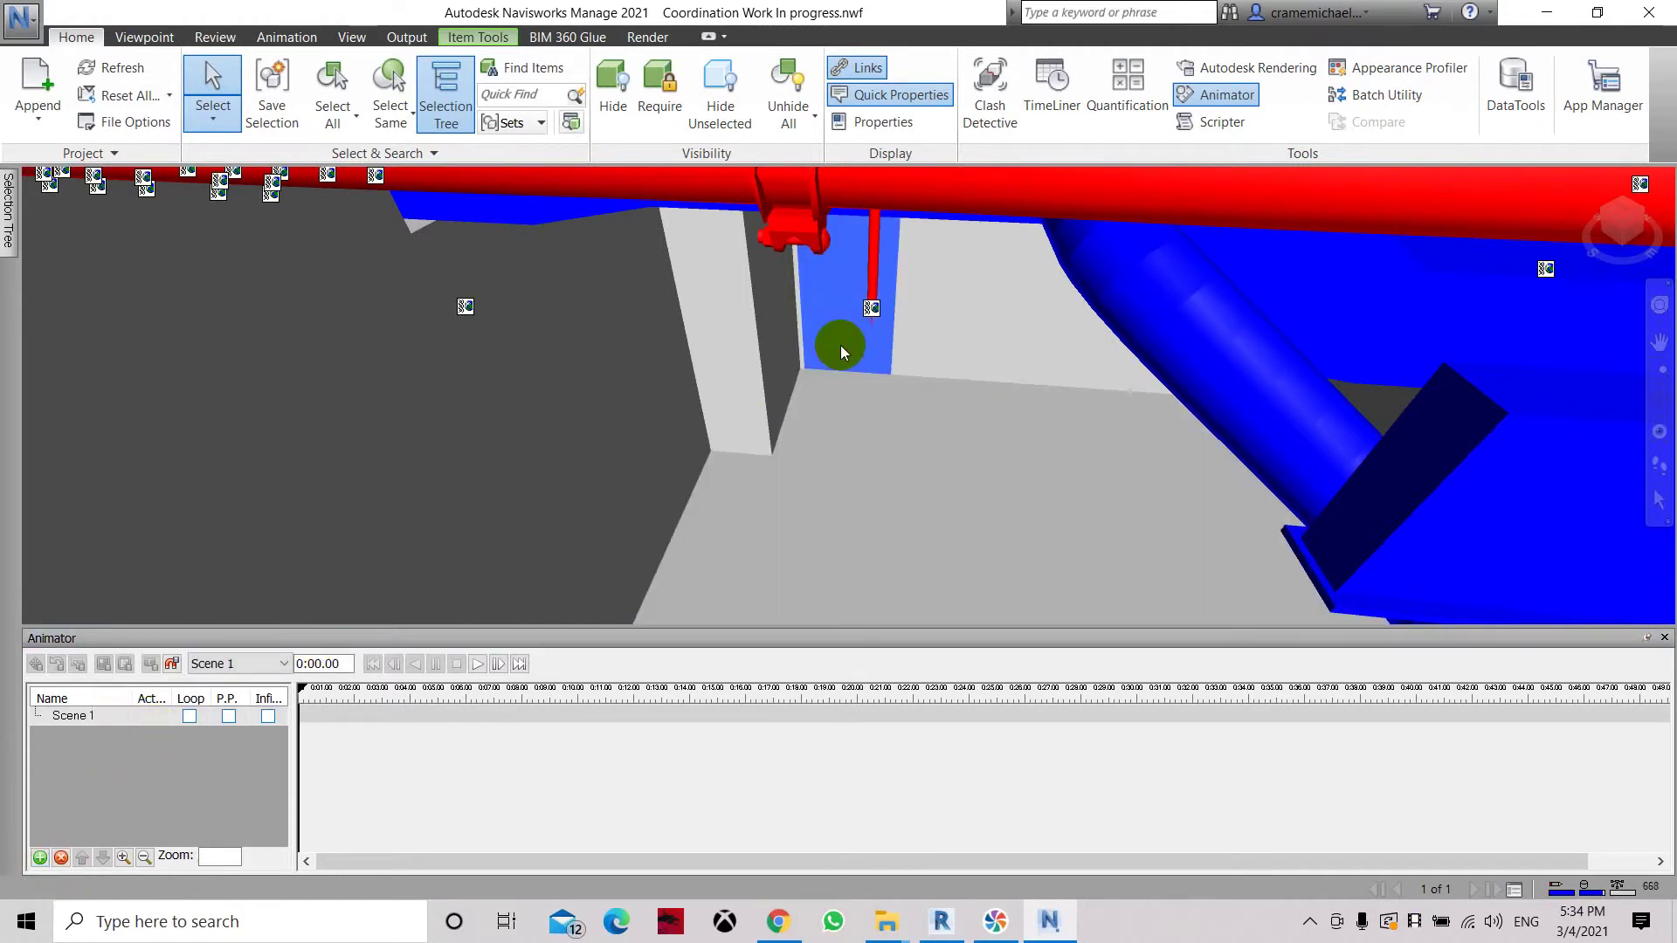
- Add a 'Door Opening' animation set from the door and capture a keyframe at 0:00
{"action": "right_click", "coordinate": [100, 722]}
{"action": "mouse_move", "coordinate": [187, 489]}
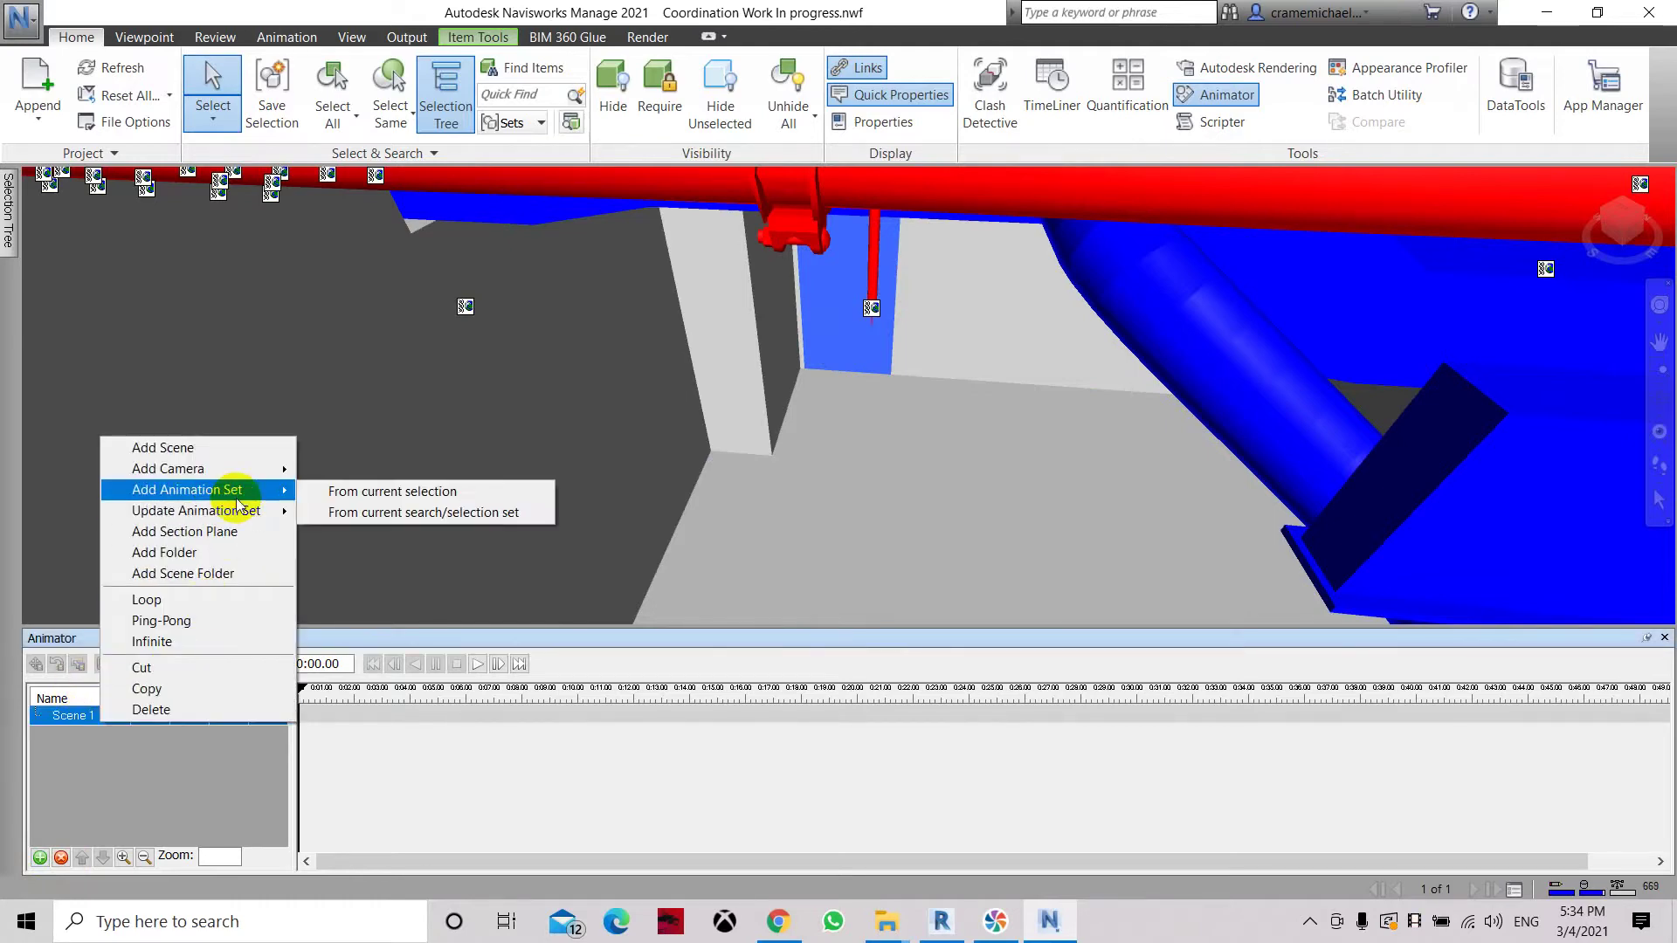
{"action": "left_click", "coordinate": [346, 494]}
{"action": "type", "text": "Door Opening"}
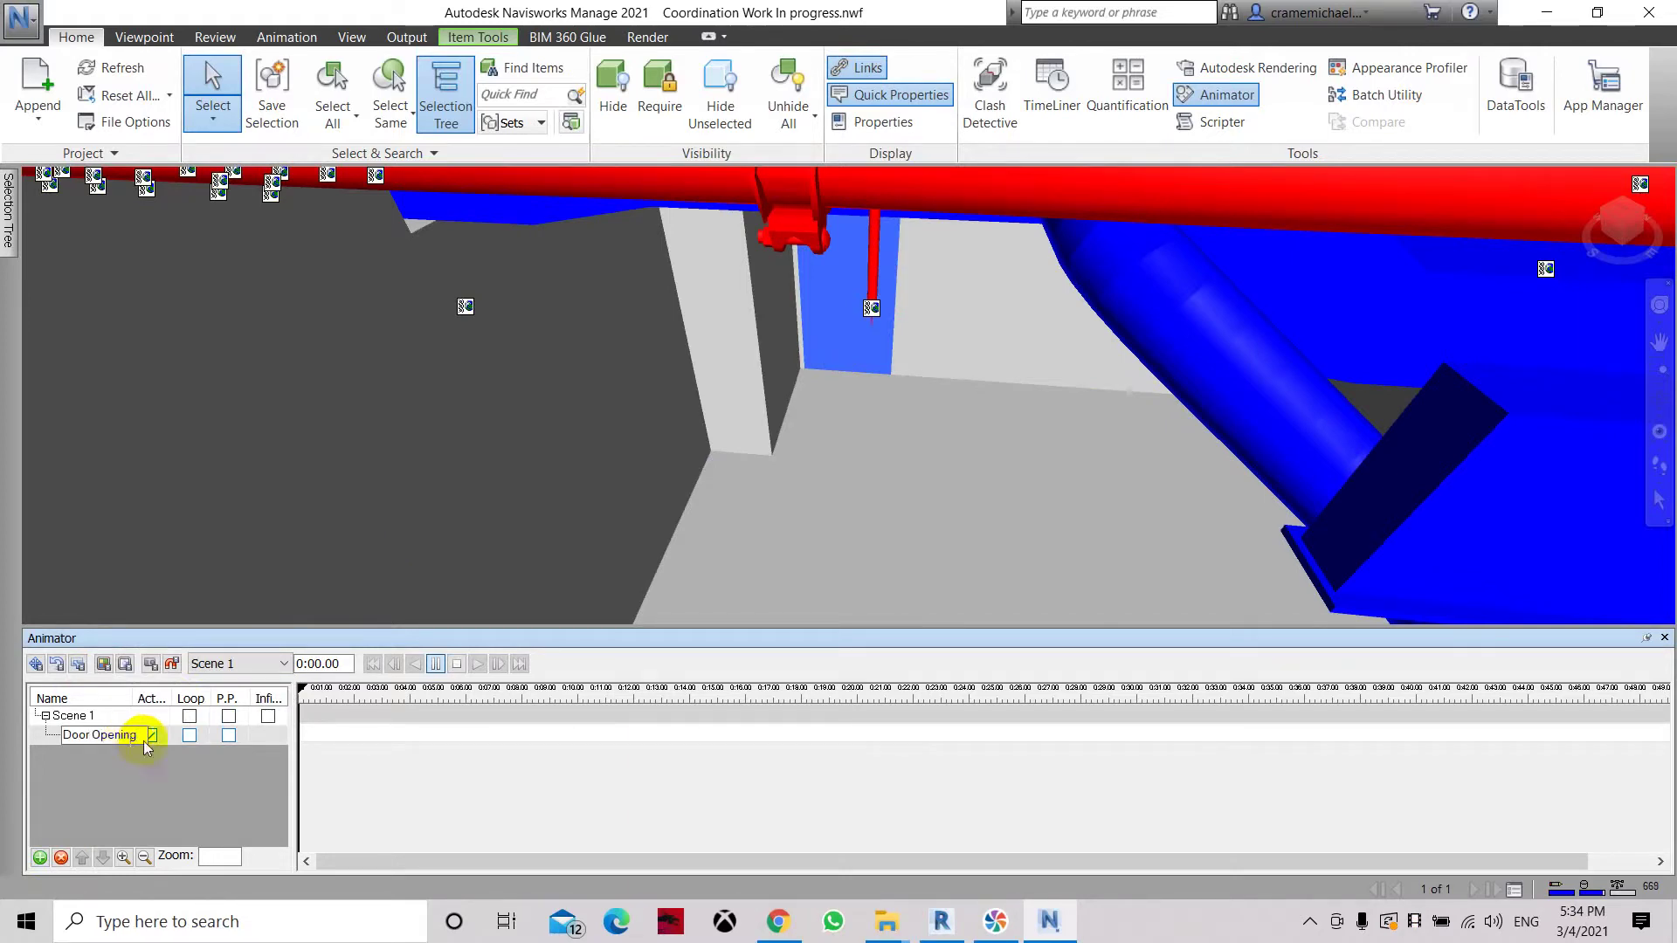
{"action": "left_click", "coordinate": [179, 767]}
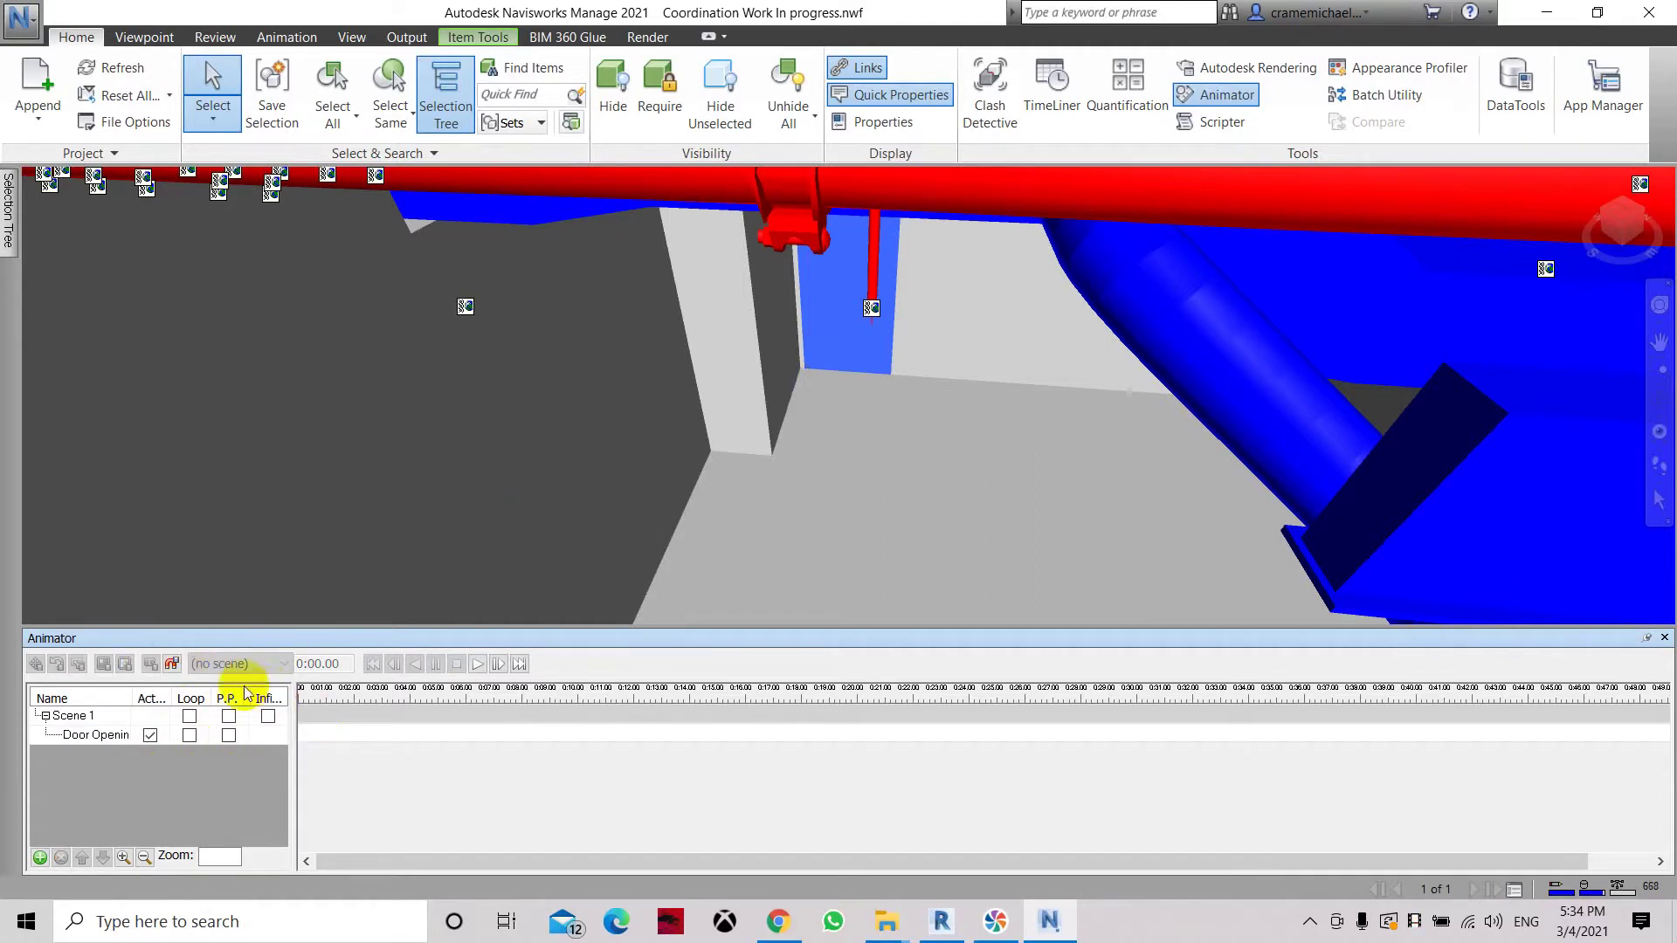
{"action": "left_click", "coordinate": [116, 736]}
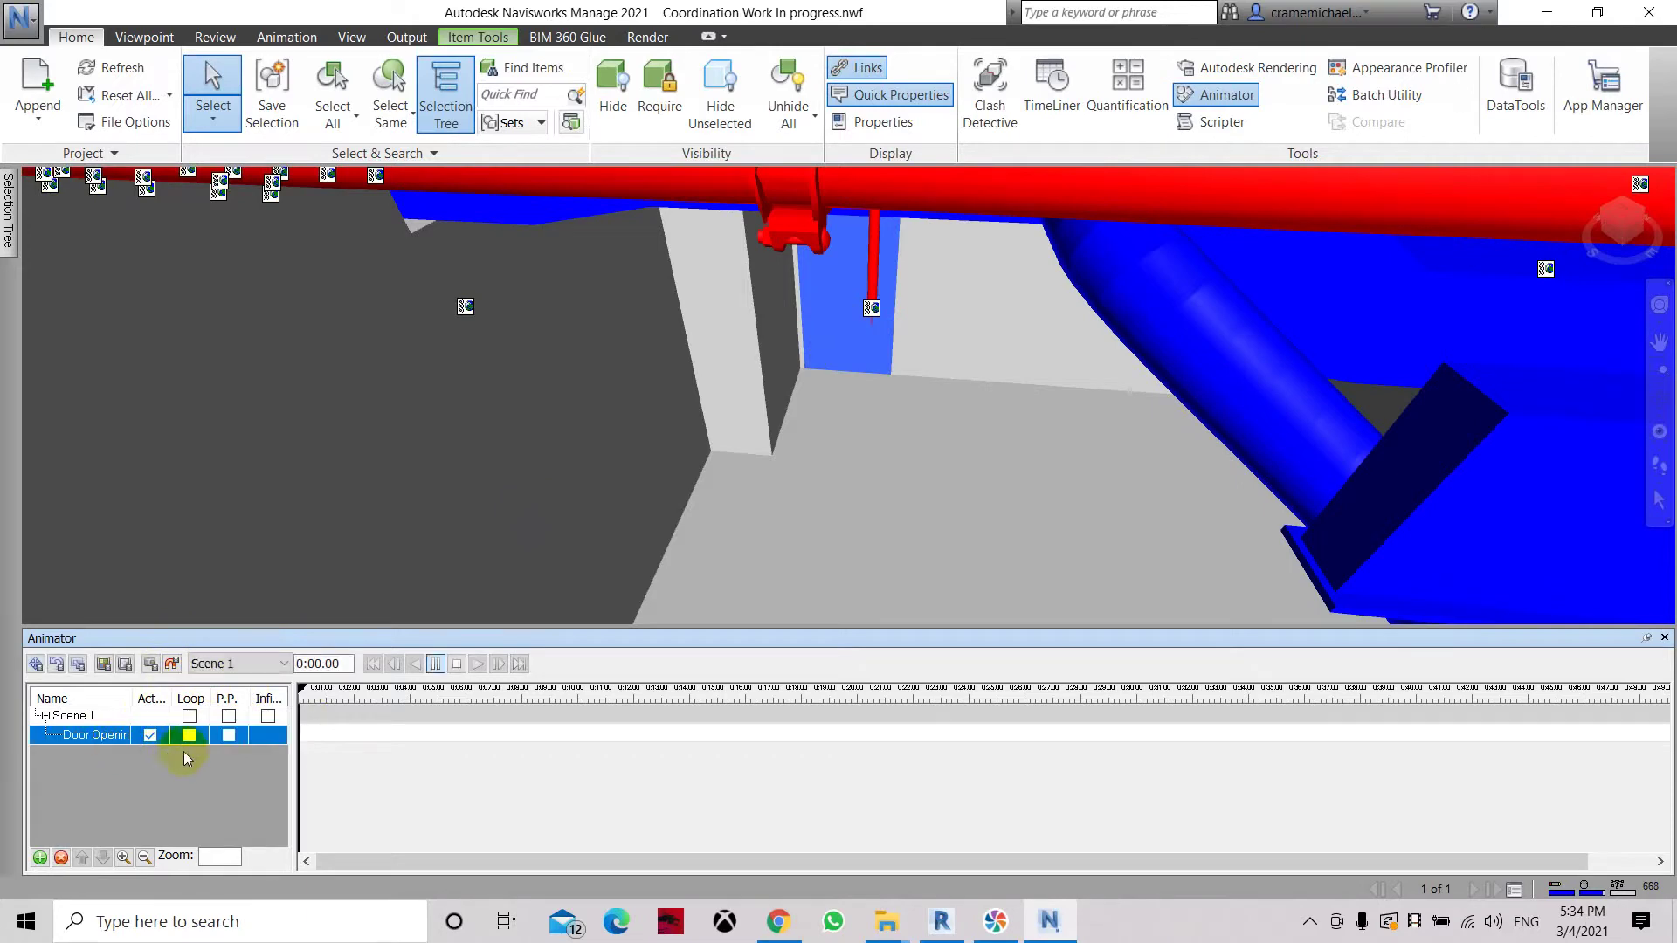
{"action": "left_click", "coordinate": [149, 671]}
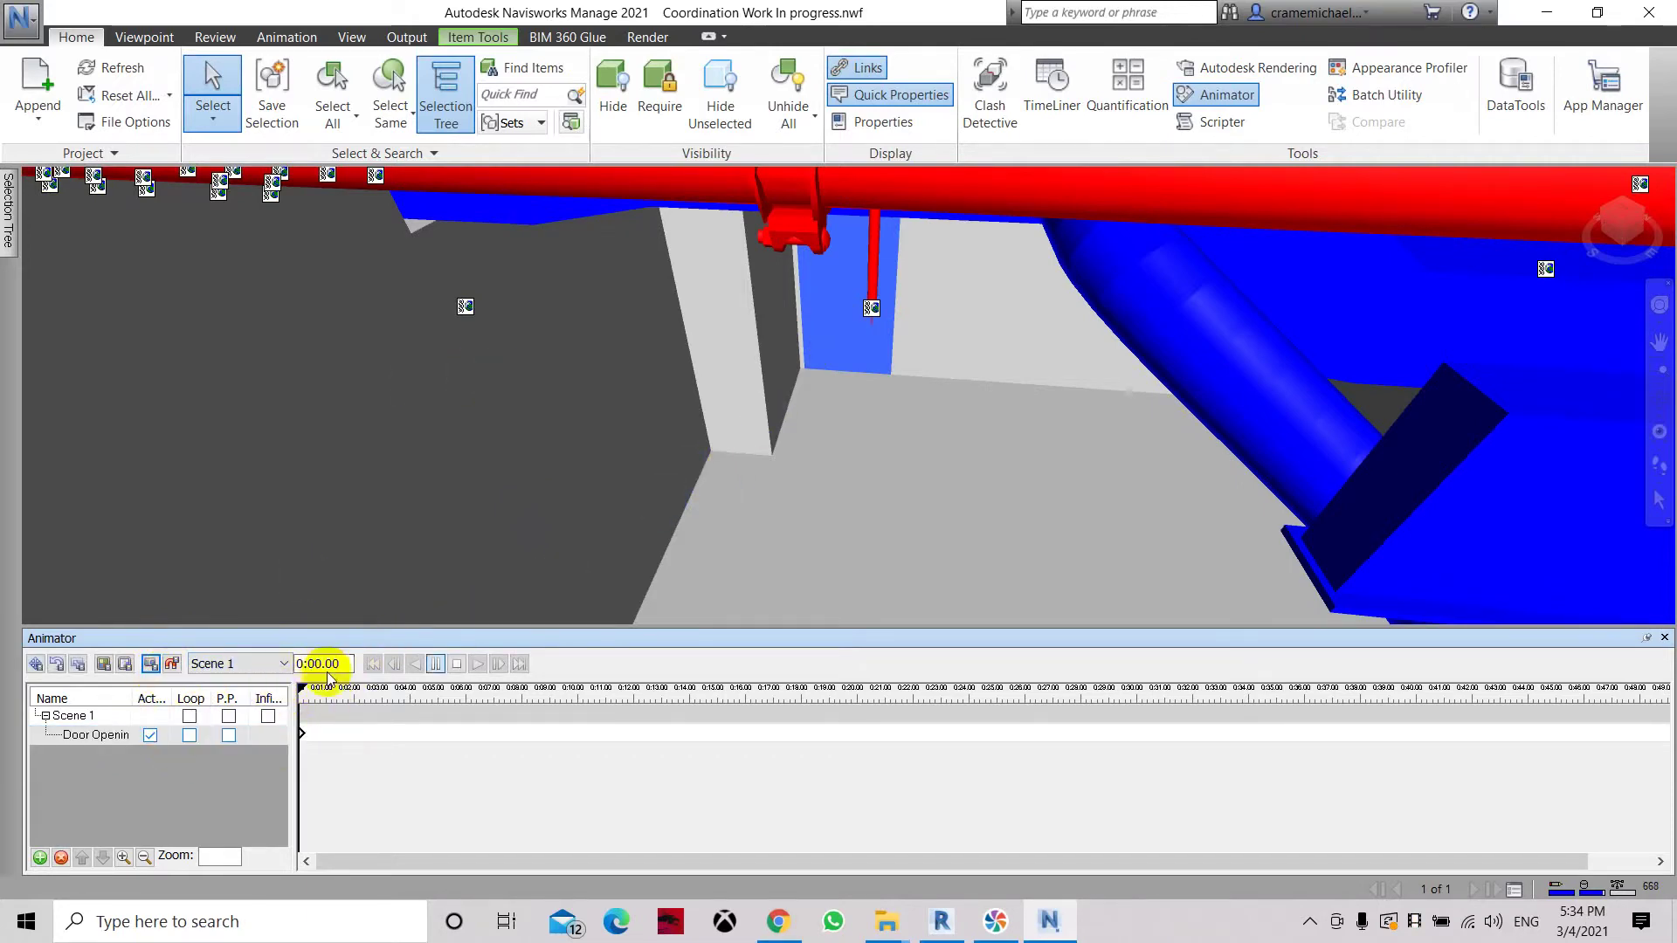
- Set the Animator time to 0:03 and place the rotation centre at the door's edge
{"action": "left_click_drag", "start_coordinate": [347, 667], "coordinate": [294, 664]}
{"action": "type", "text": "3"}
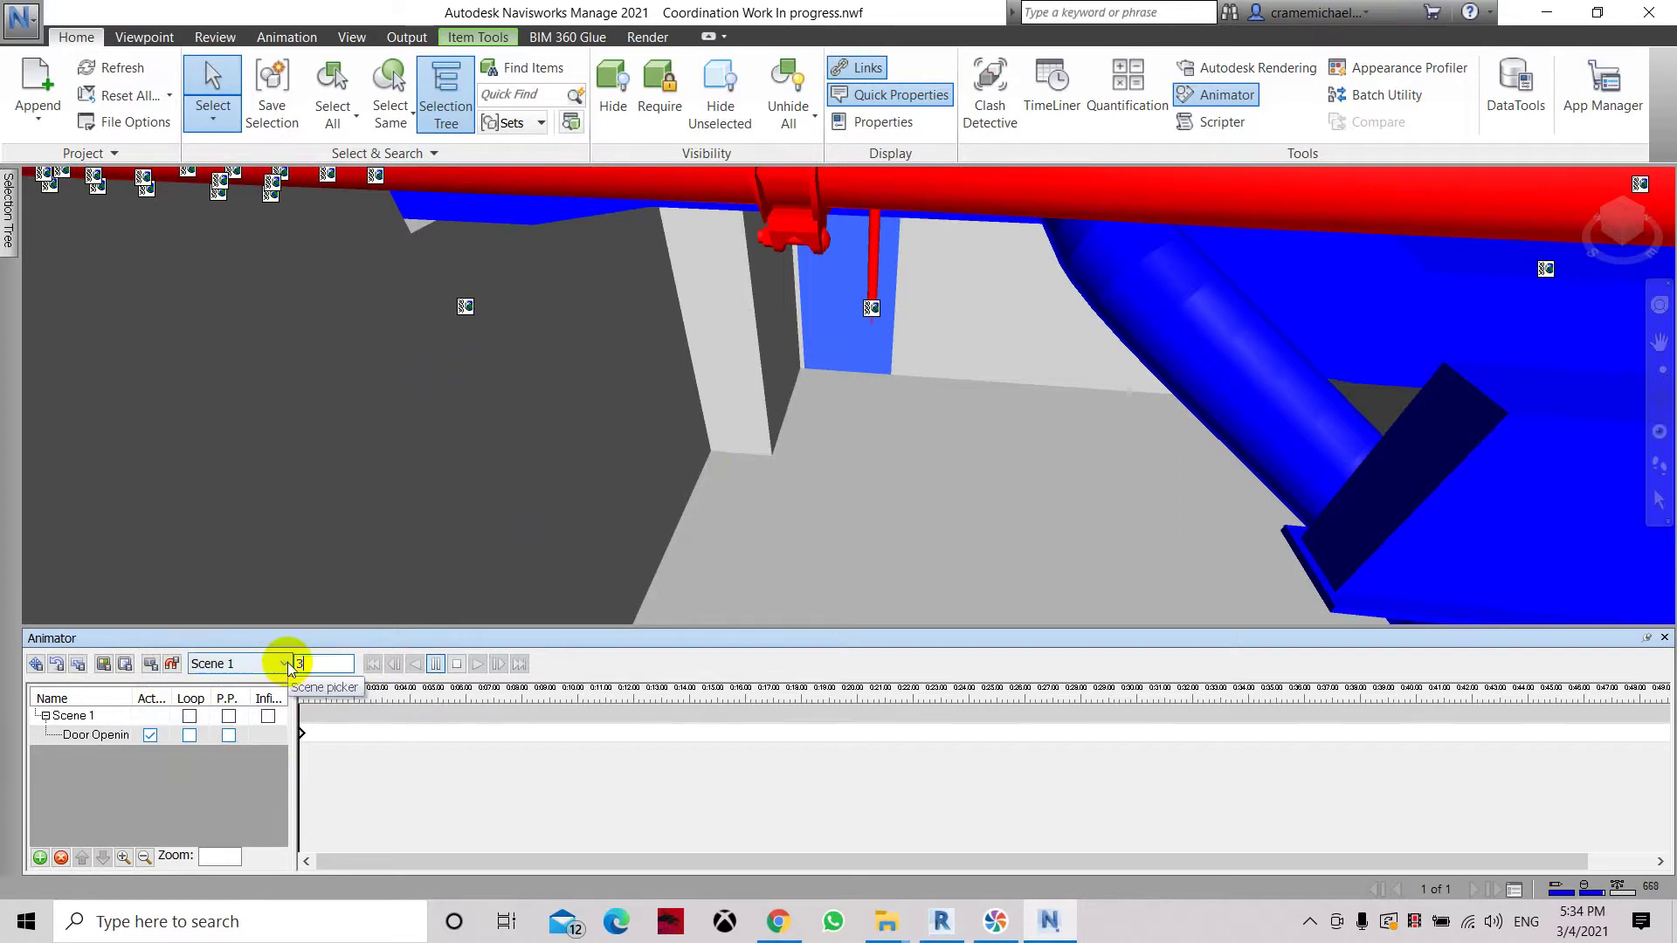
{"action": "key", "text": "Return"}
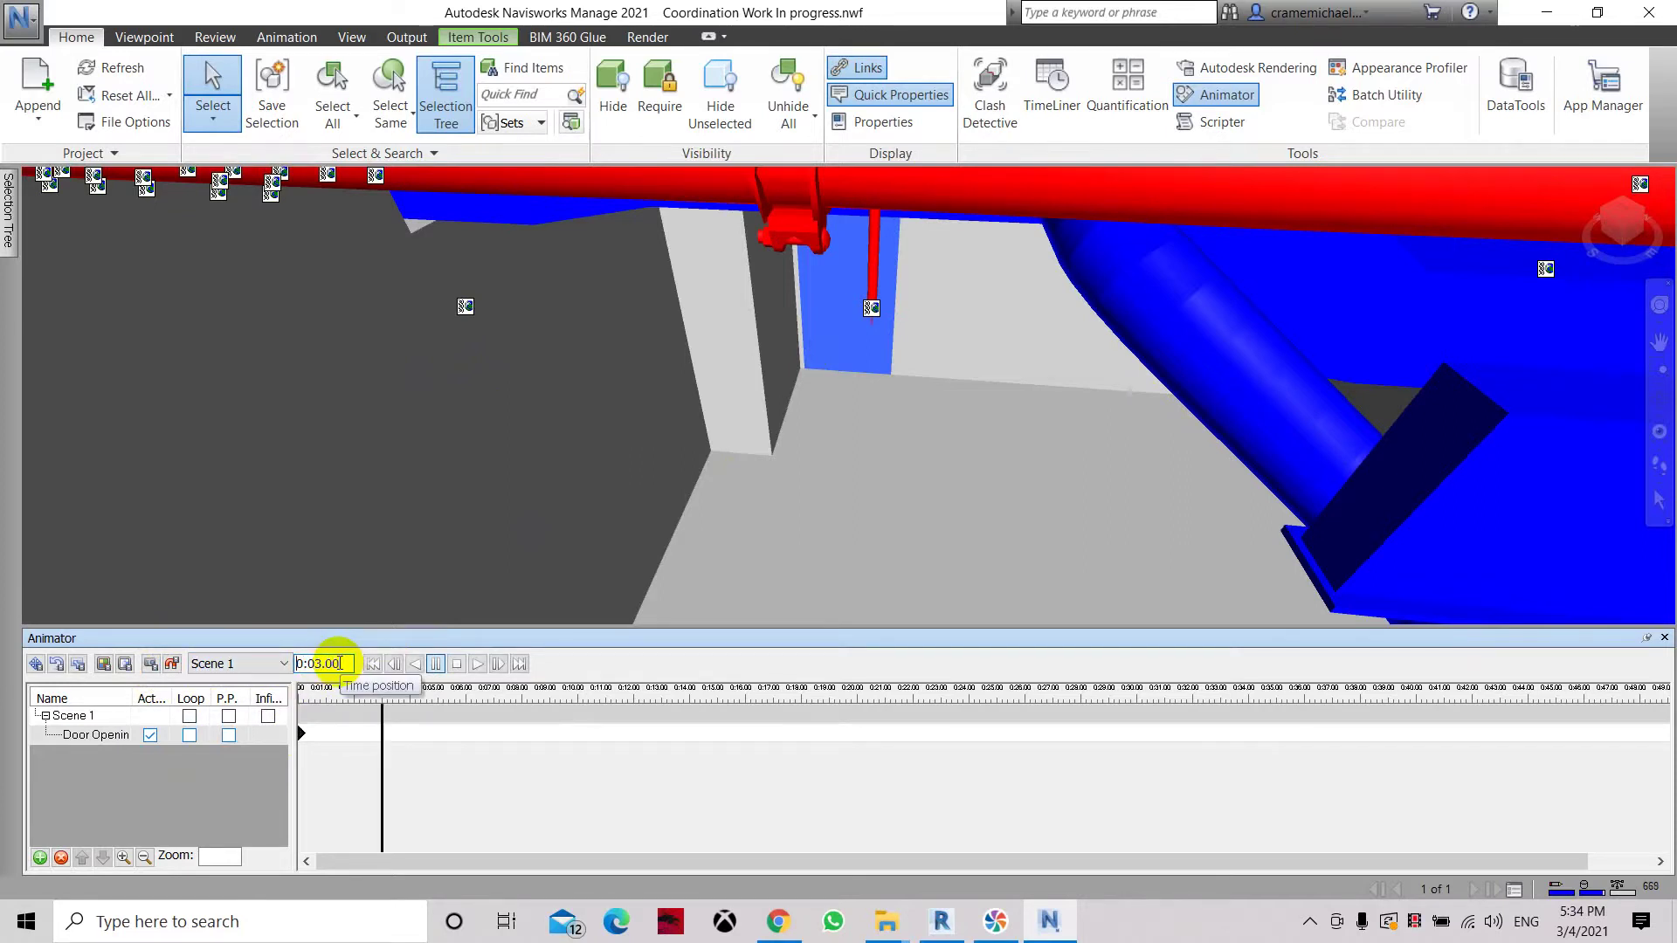
{"action": "left_click", "coordinate": [56, 665]}
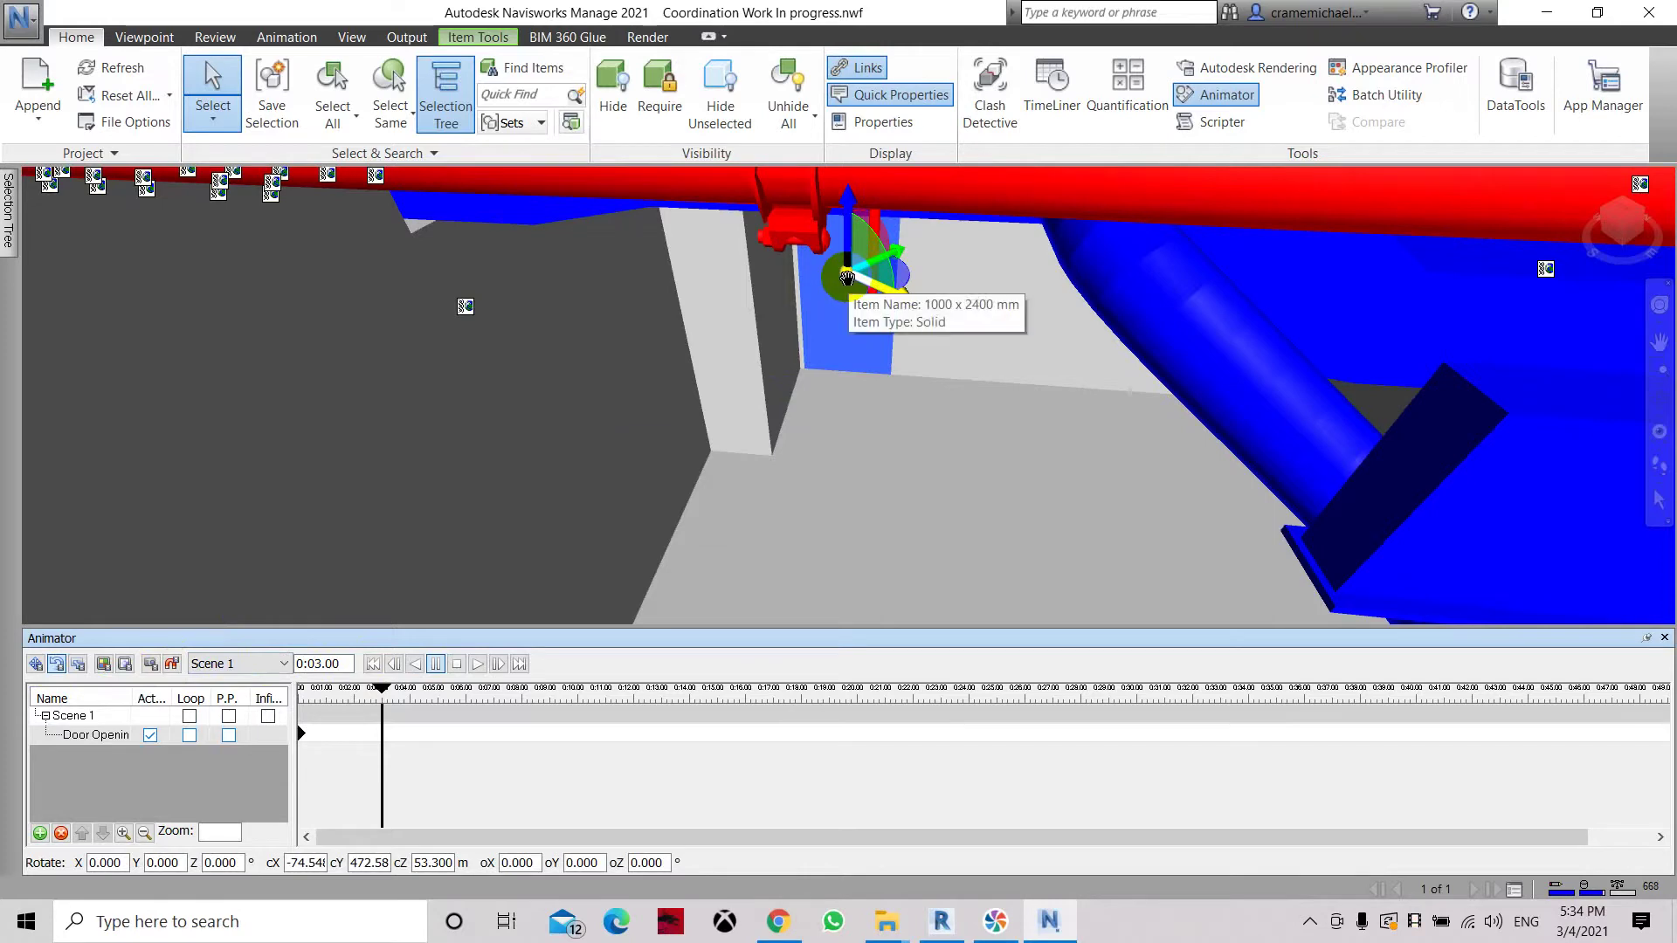
{"action": "left_click_drag", "start_coordinate": [852, 284], "coordinate": [901, 286]}
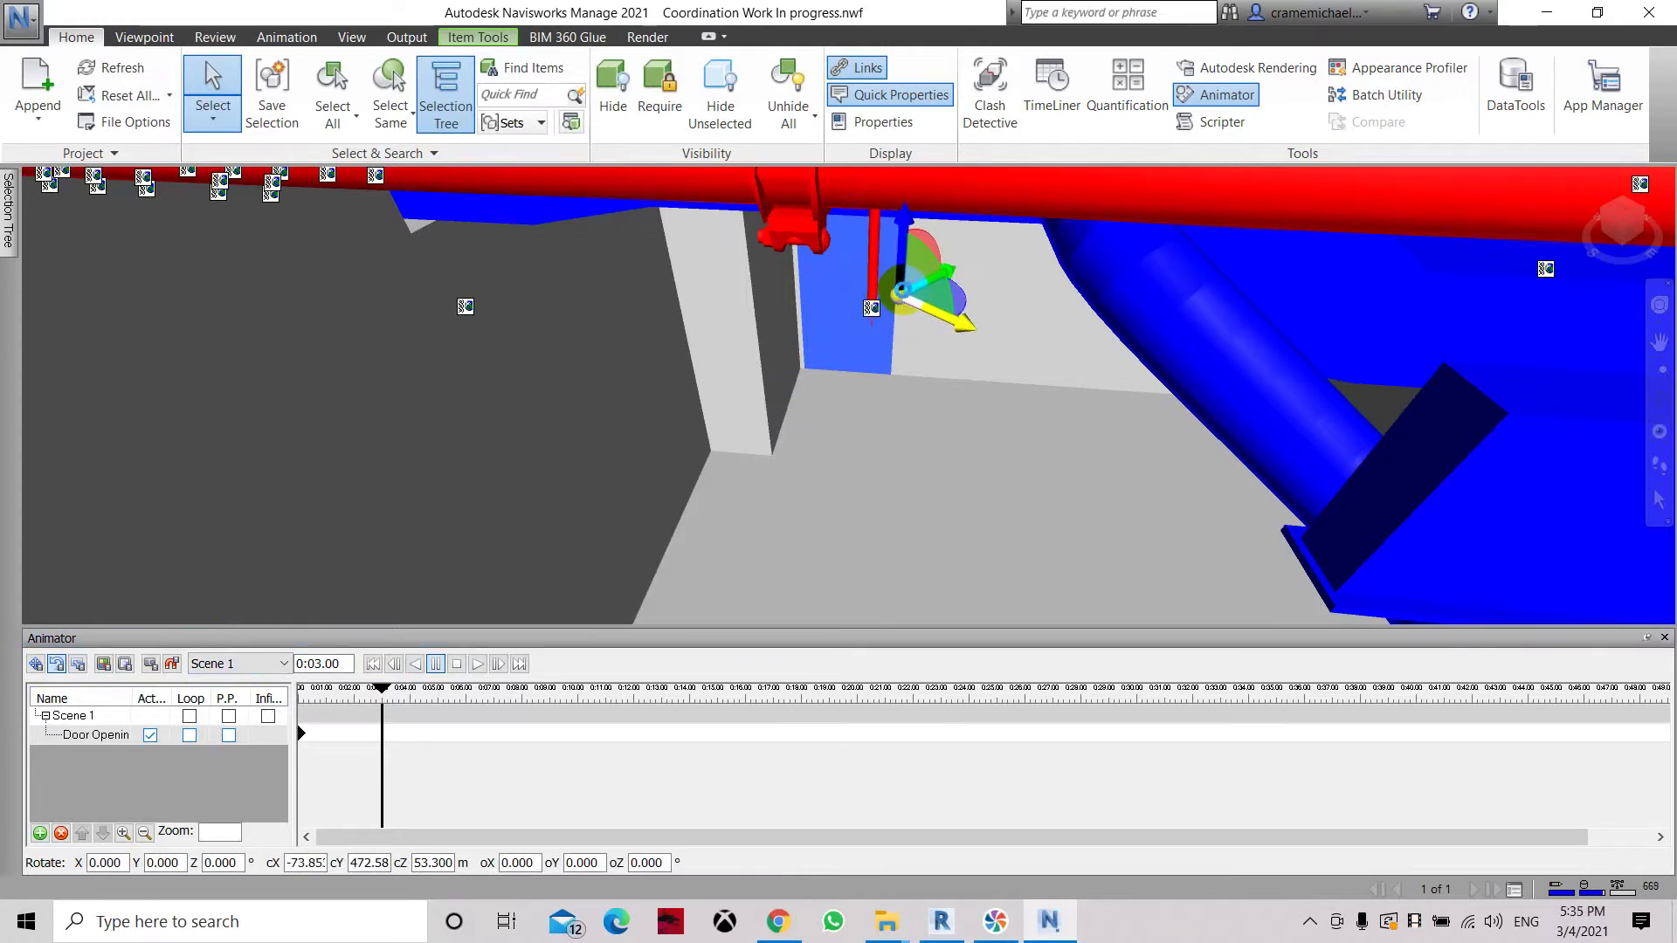
{"action": "scroll", "coordinate": [901, 289], "scroll_direction": "up", "scroll_amount": 2}
{"action": "scroll", "coordinate": [902, 291], "scroll_direction": "up", "scroll_amount": 2}
{"action": "scroll", "coordinate": [903, 293], "scroll_direction": "up", "scroll_amount": 2}
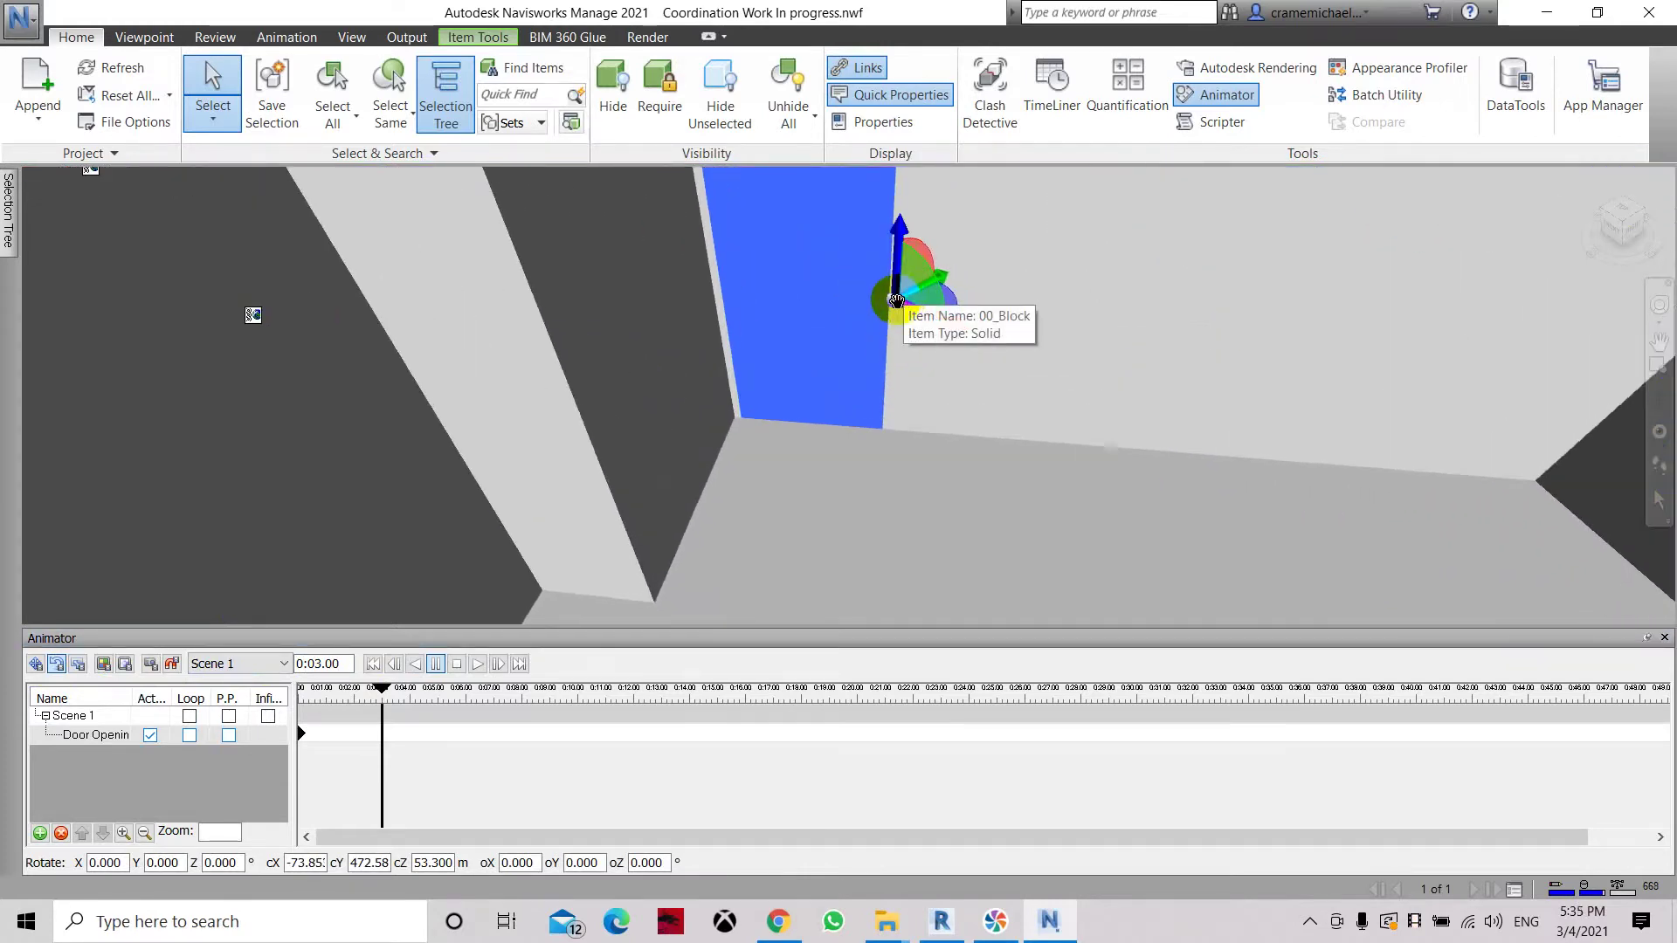
{"action": "left_click_drag", "start_coordinate": [897, 301], "coordinate": [891, 255]}
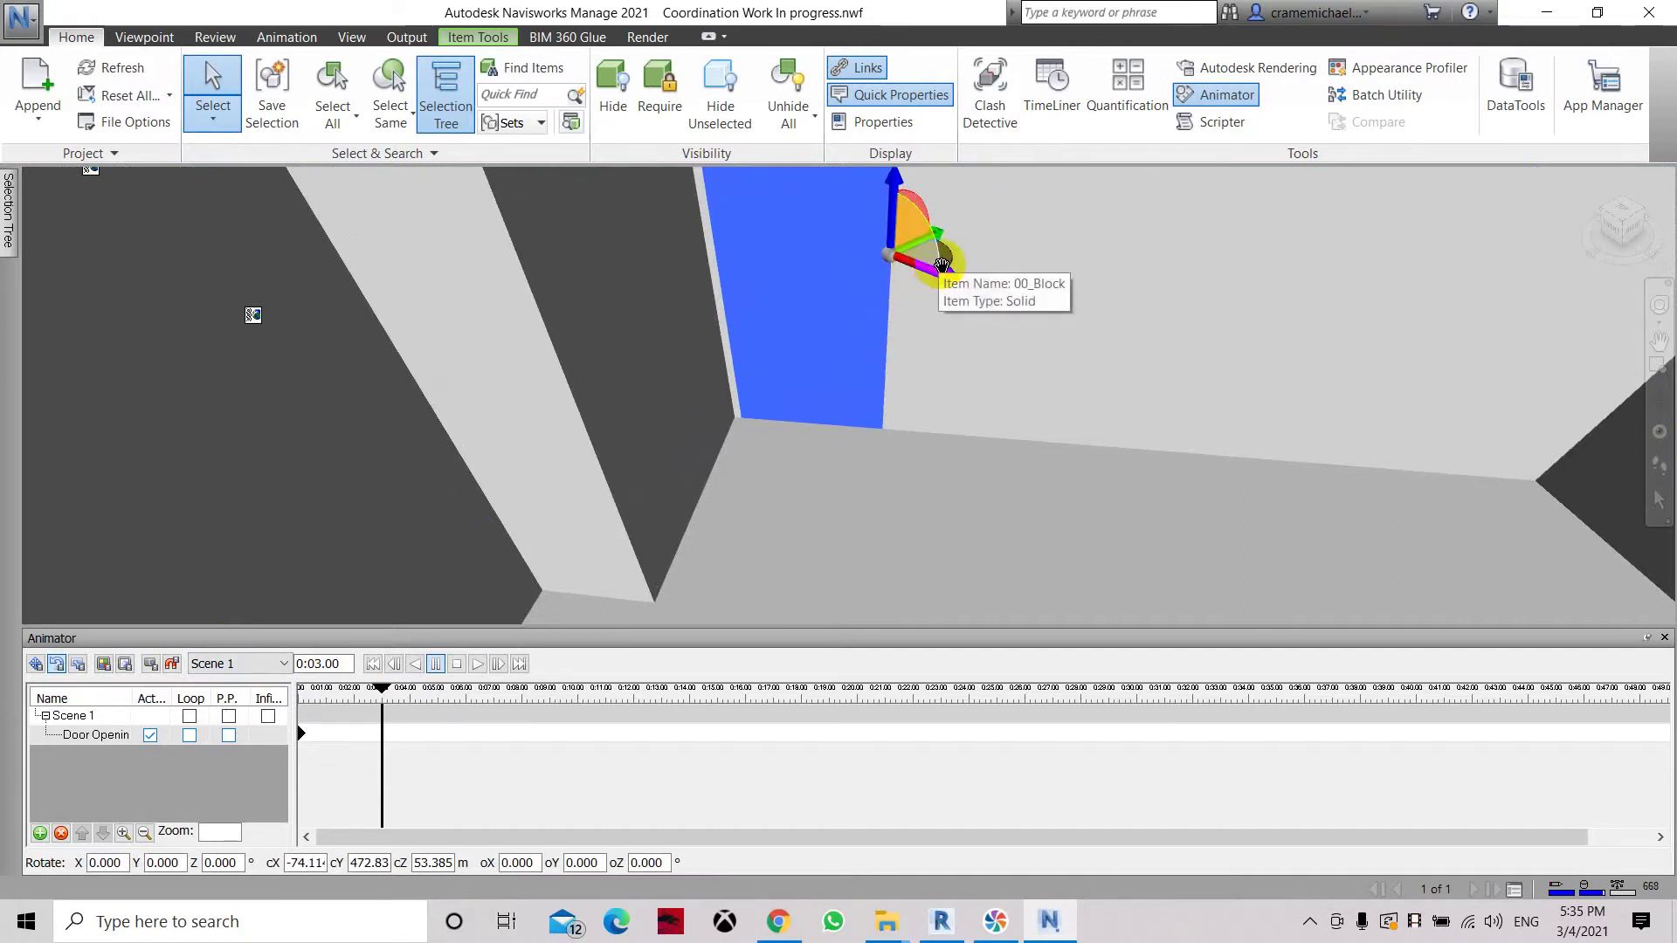
- Rotate the door about 28 degrees open around its edge
{"action": "scroll", "coordinate": [900, 363], "scroll_direction": "down", "scroll_amount": 1}
{"action": "scroll", "coordinate": [900, 363], "scroll_direction": "down", "scroll_amount": 1}
{"action": "scroll", "coordinate": [930, 285], "scroll_direction": "down", "scroll_amount": 1}
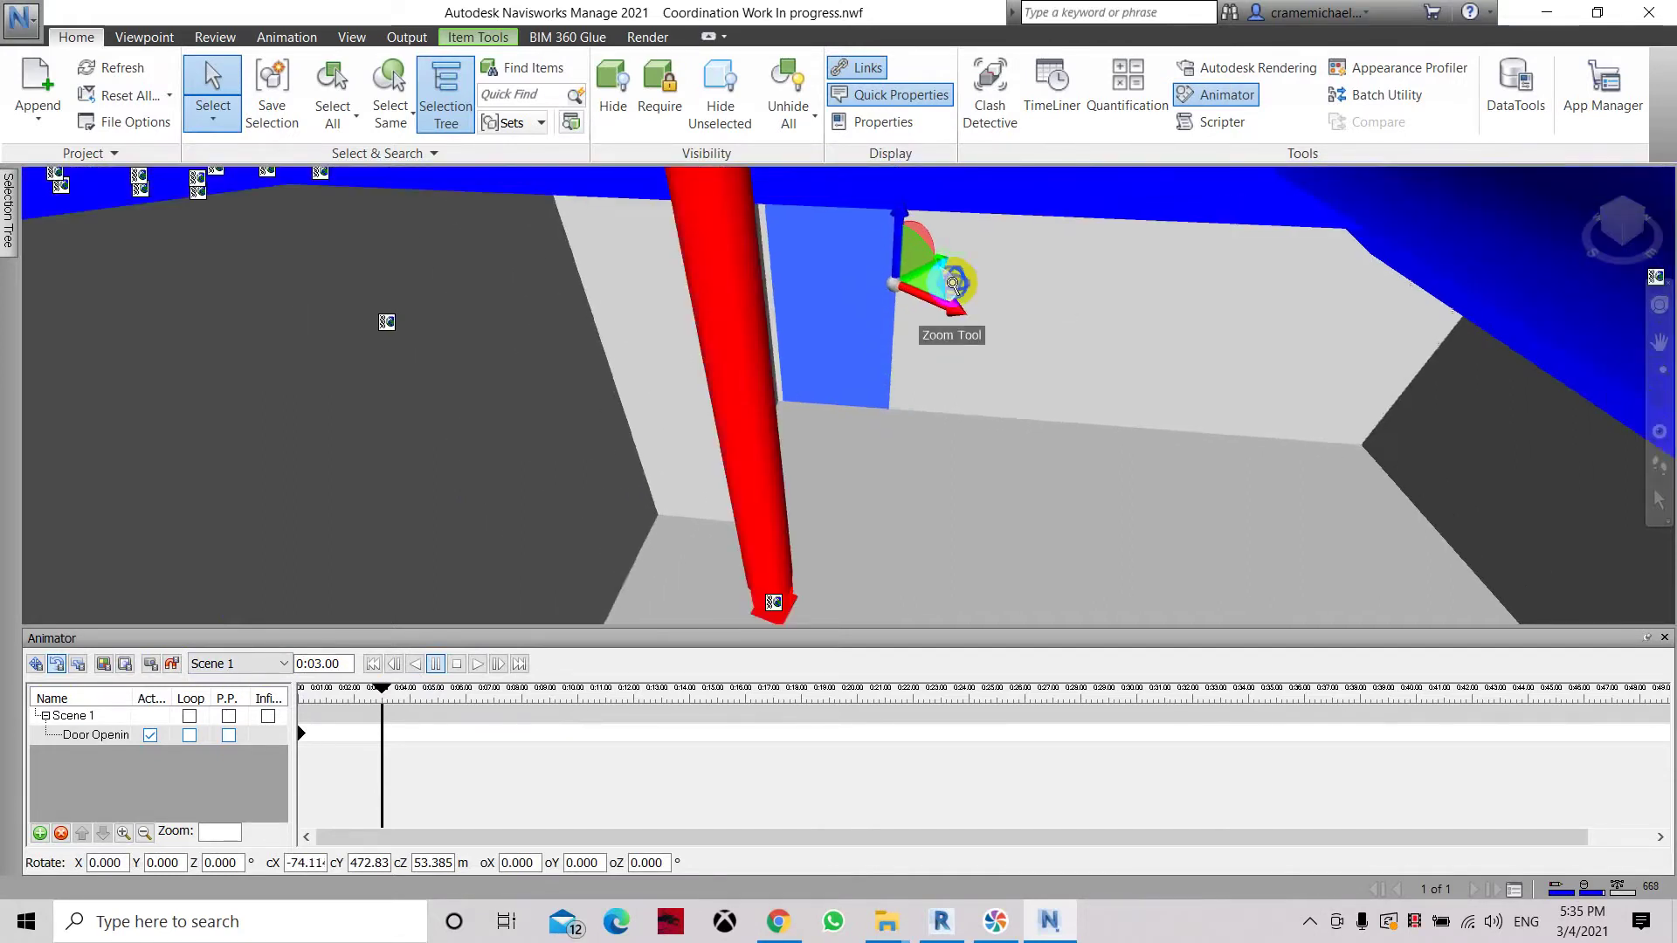
{"action": "scroll", "coordinate": [934, 286], "scroll_direction": "down", "scroll_amount": 1}
{"action": "scroll", "coordinate": [953, 284], "scroll_direction": "down", "scroll_amount": 1}
{"action": "scroll", "coordinate": [953, 285], "scroll_direction": "down", "scroll_amount": 1}
{"action": "scroll", "coordinate": [955, 330], "scroll_direction": "down", "scroll_amount": 1}
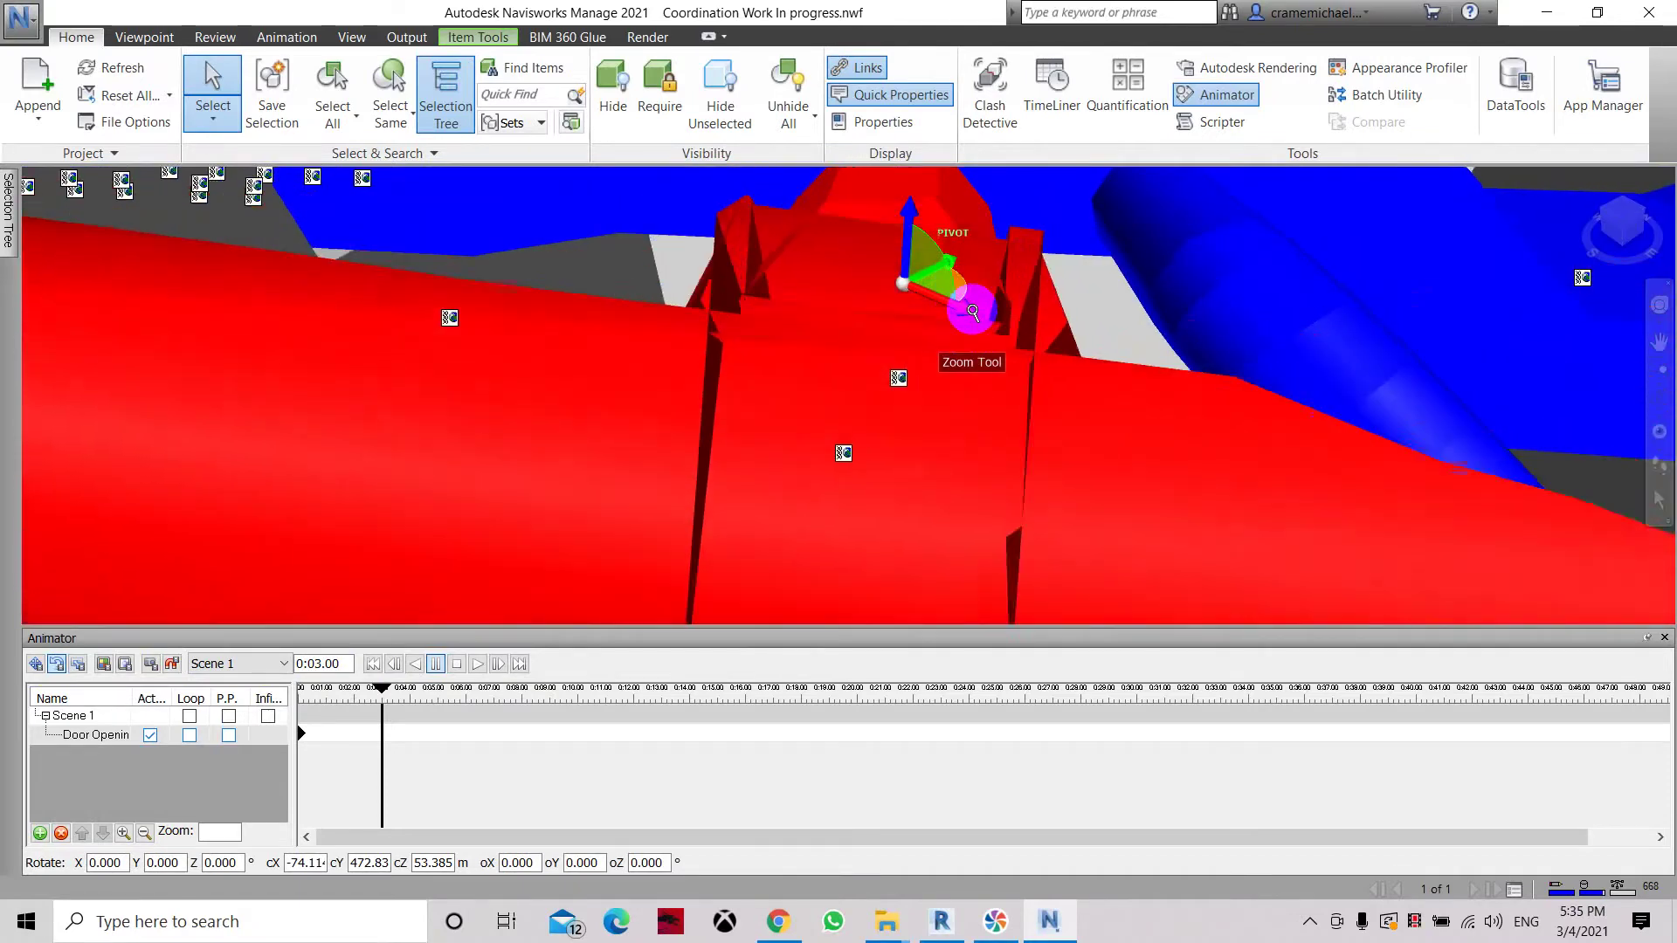
{"action": "scroll", "coordinate": [966, 311], "scroll_direction": "down", "scroll_amount": 1}
{"action": "scroll", "coordinate": [966, 311], "scroll_direction": "down", "scroll_amount": 1}
{"action": "scroll", "coordinate": [973, 311], "scroll_direction": "down", "scroll_amount": 1}
{"action": "scroll", "coordinate": [972, 311], "scroll_direction": "down", "scroll_amount": 1}
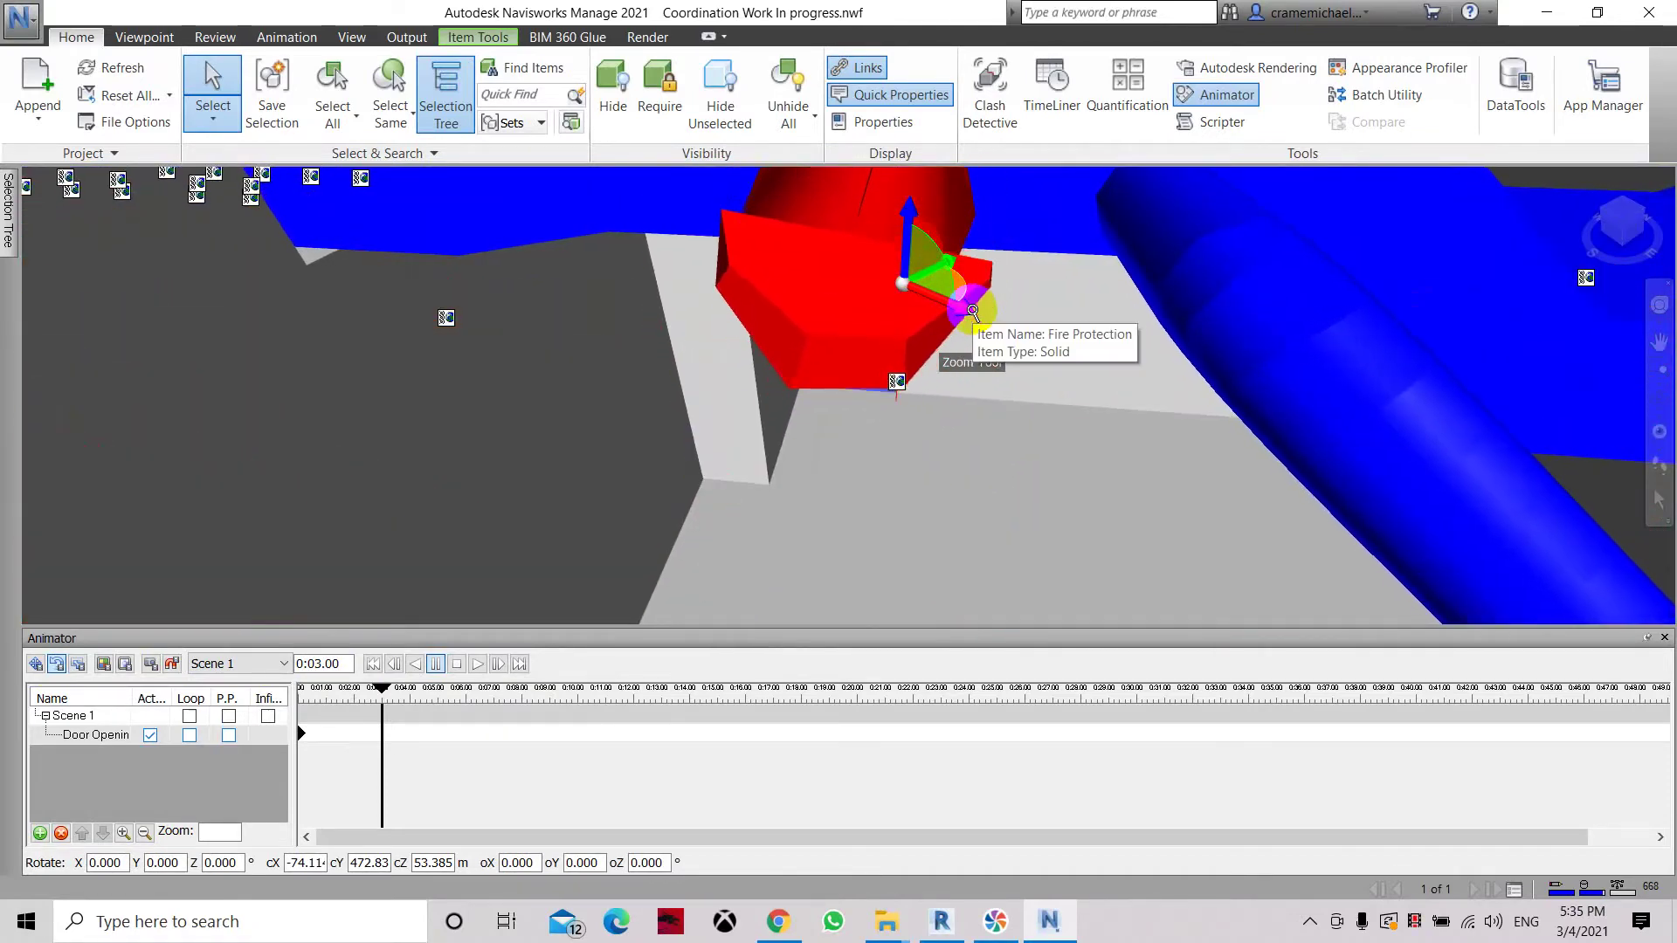
{"action": "scroll", "coordinate": [972, 311], "scroll_direction": "down", "scroll_amount": 1}
{"action": "scroll", "coordinate": [949, 337], "scroll_direction": "down", "scroll_amount": 1}
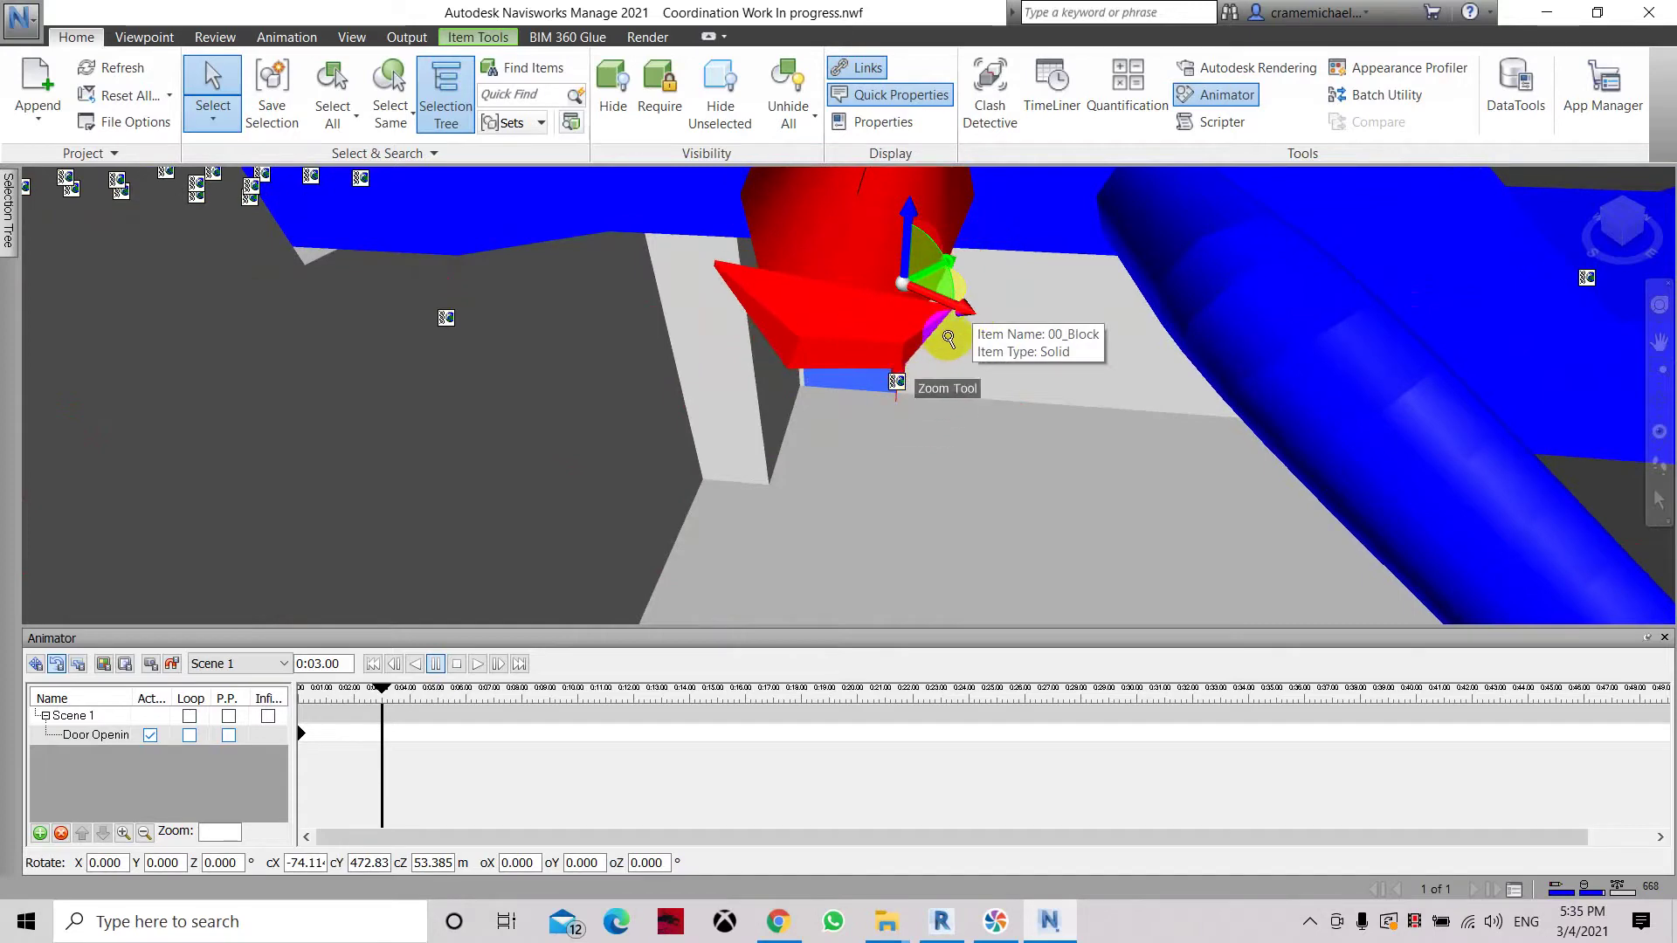
{"action": "scroll", "coordinate": [948, 337], "scroll_direction": "down", "scroll_amount": 1}
{"action": "scroll", "coordinate": [949, 337], "scroll_direction": "down", "scroll_amount": 1}
{"action": "scroll", "coordinate": [949, 337], "scroll_direction": "down", "scroll_amount": 1}
{"action": "scroll", "coordinate": [946, 318], "scroll_direction": "down", "scroll_amount": 1}
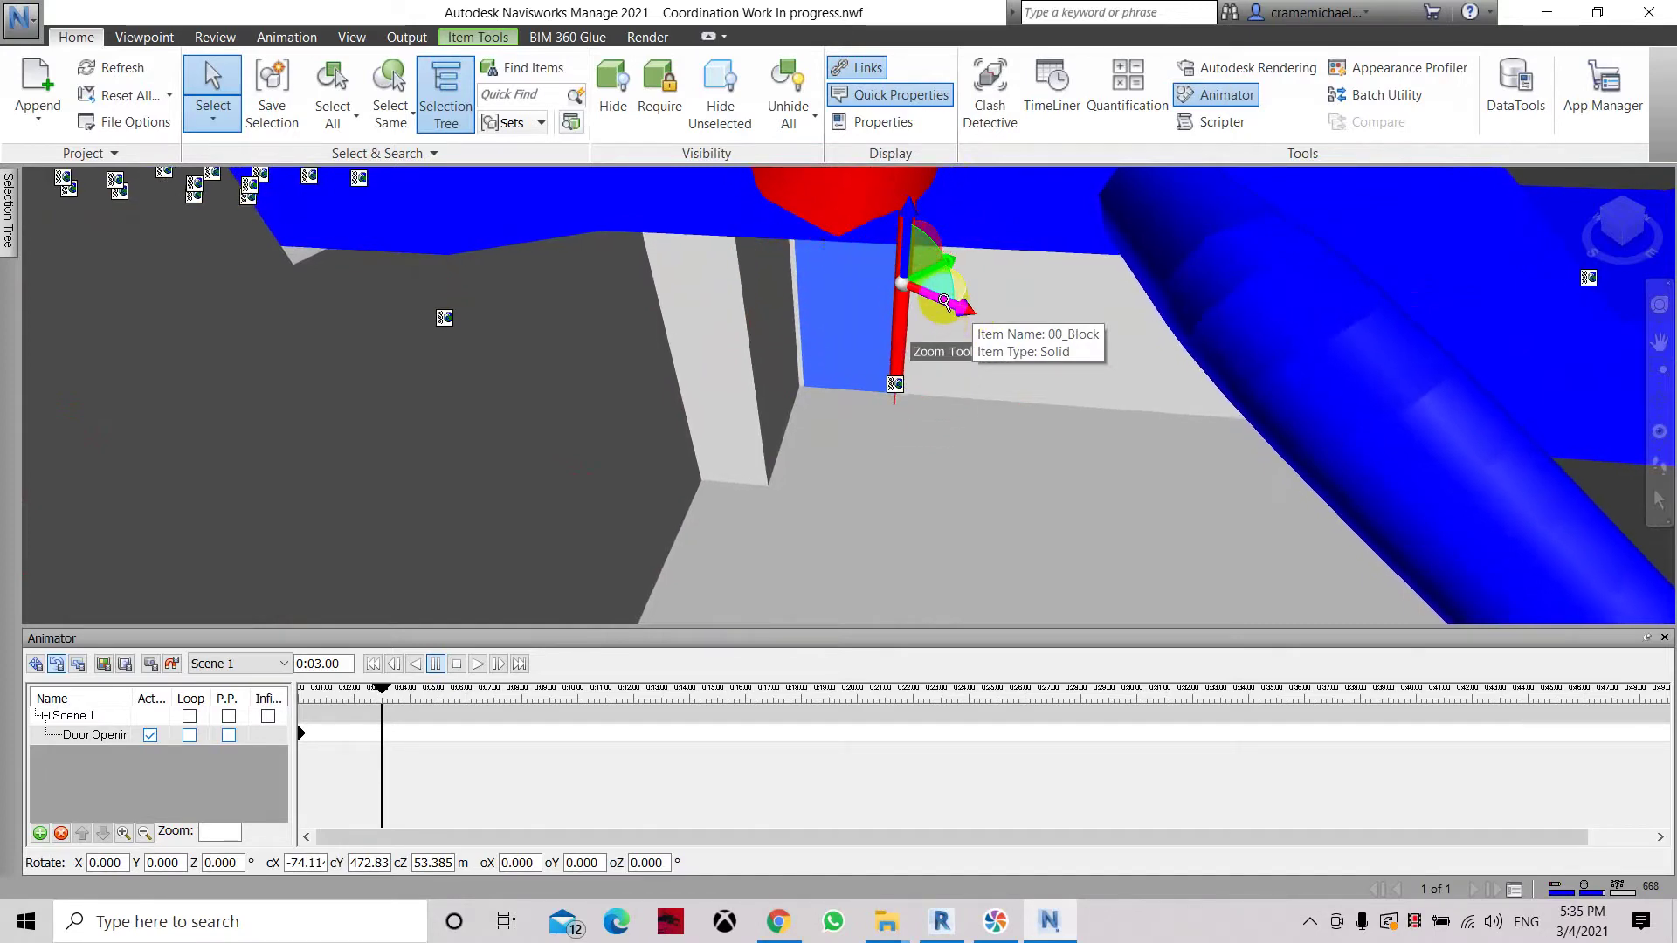
{"action": "scroll", "coordinate": [944, 305], "scroll_direction": "down", "scroll_amount": 1}
{"action": "scroll", "coordinate": [944, 301], "scroll_direction": "down", "scroll_amount": 1}
{"action": "middle_click_drag", "start_coordinate": [944, 301], "coordinate": [942, 265]}
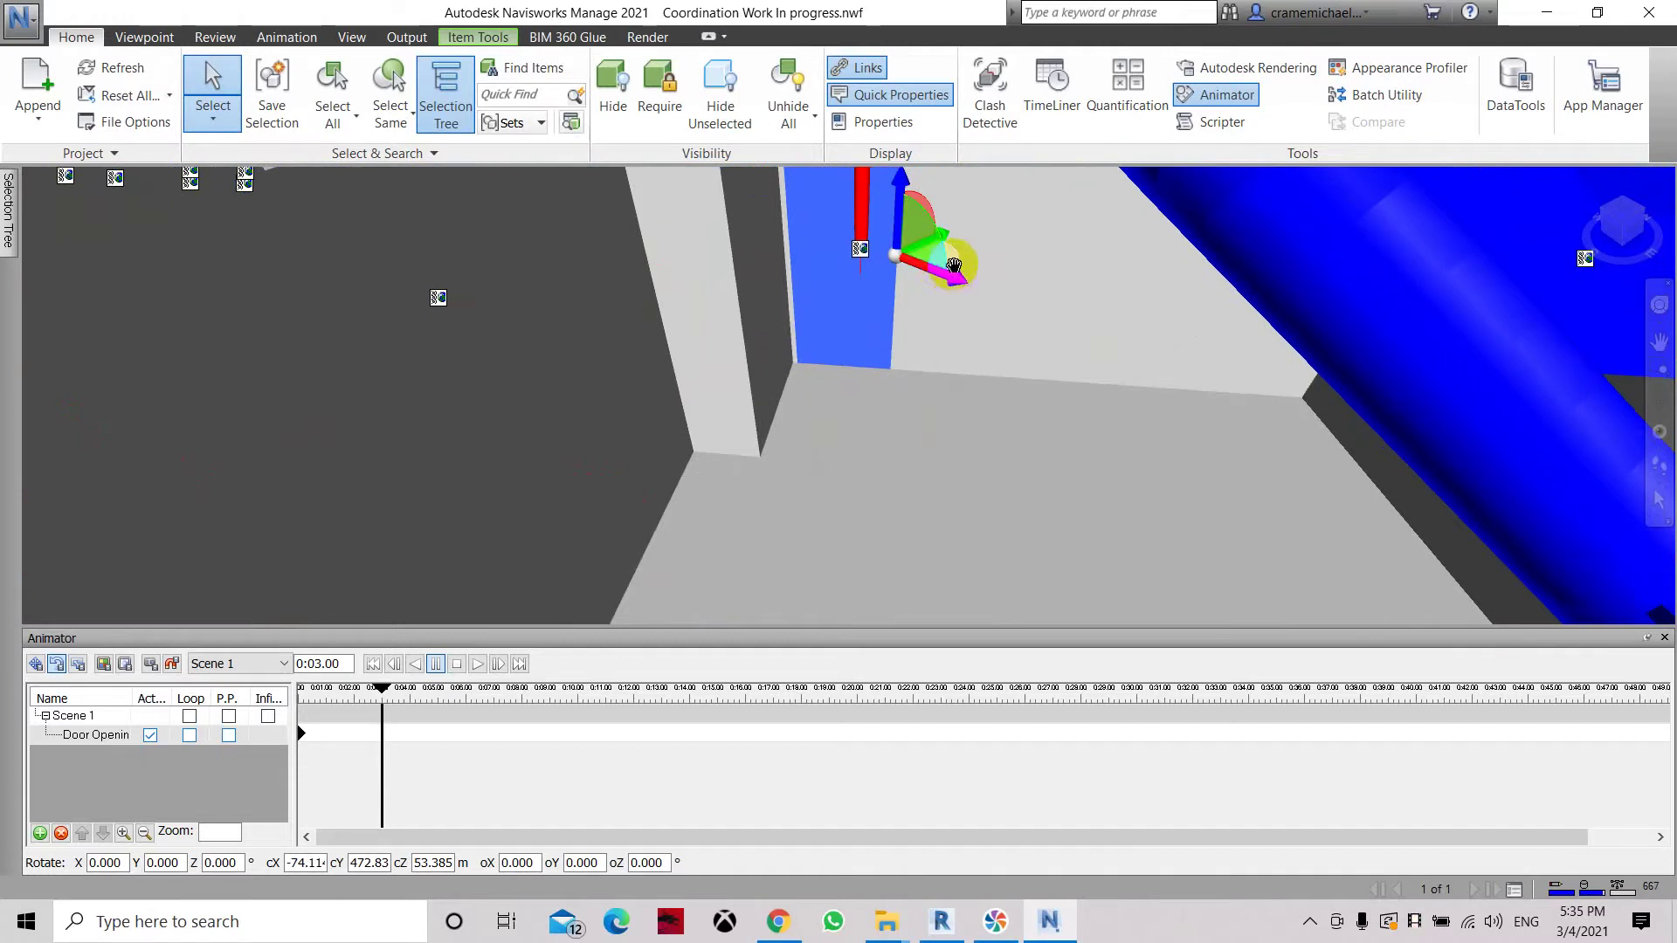
{"action": "left_click_drag", "start_coordinate": [954, 265], "coordinate": [1002, 251]}
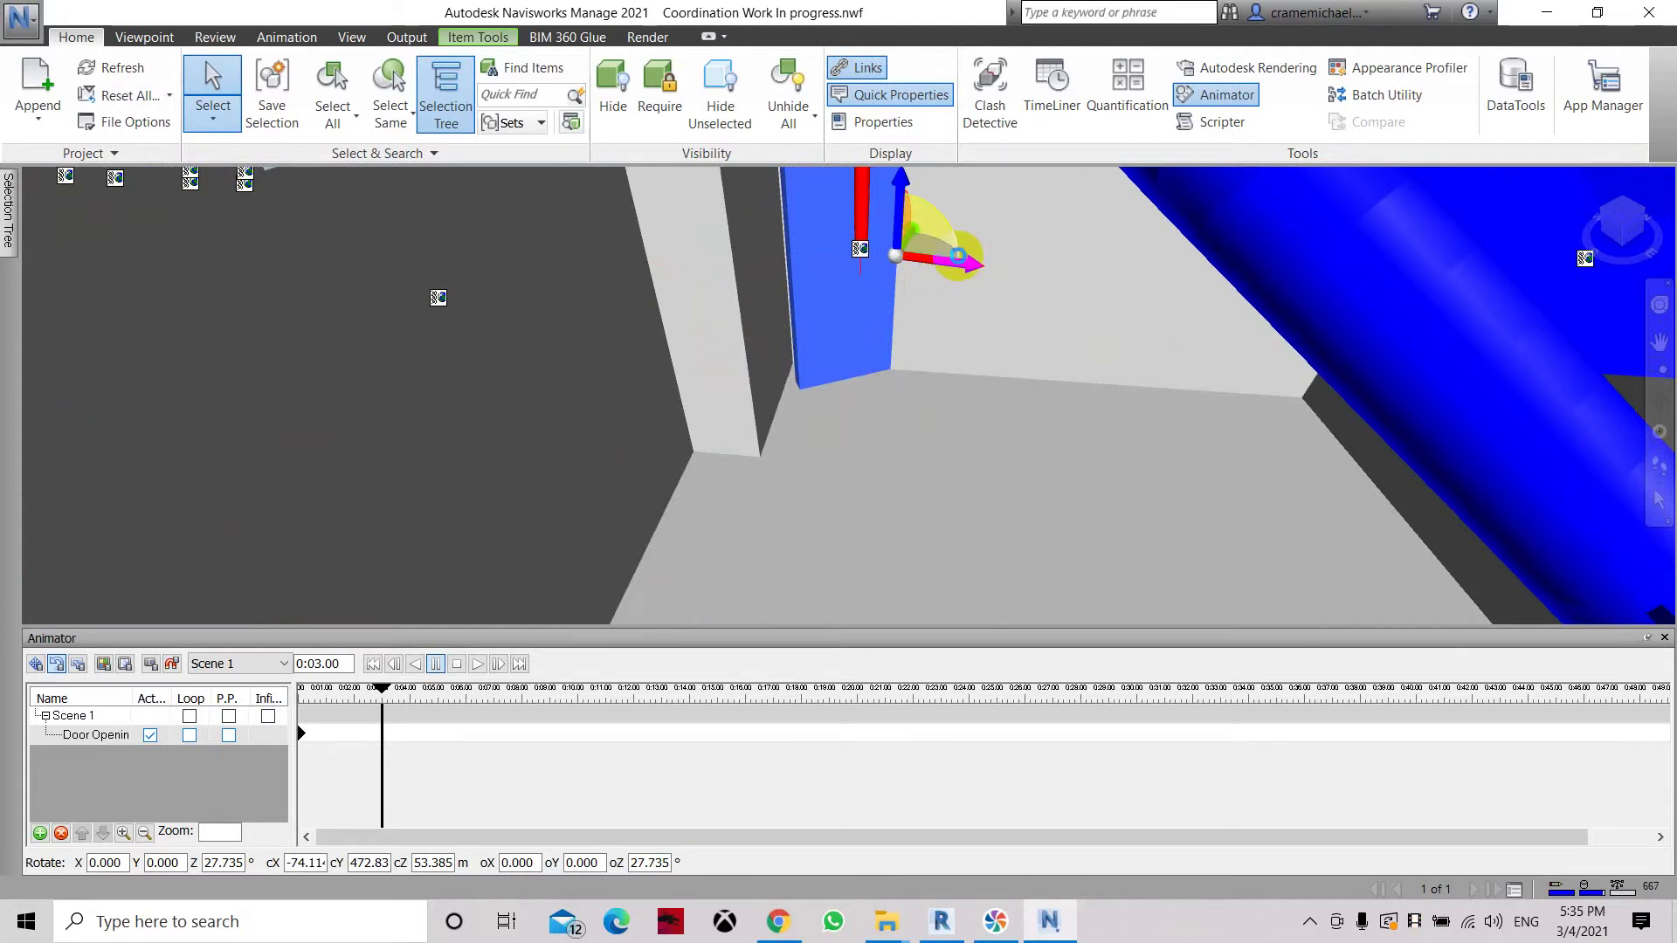
{"action": "left_click_drag", "start_coordinate": [948, 286], "coordinate": [957, 281]}
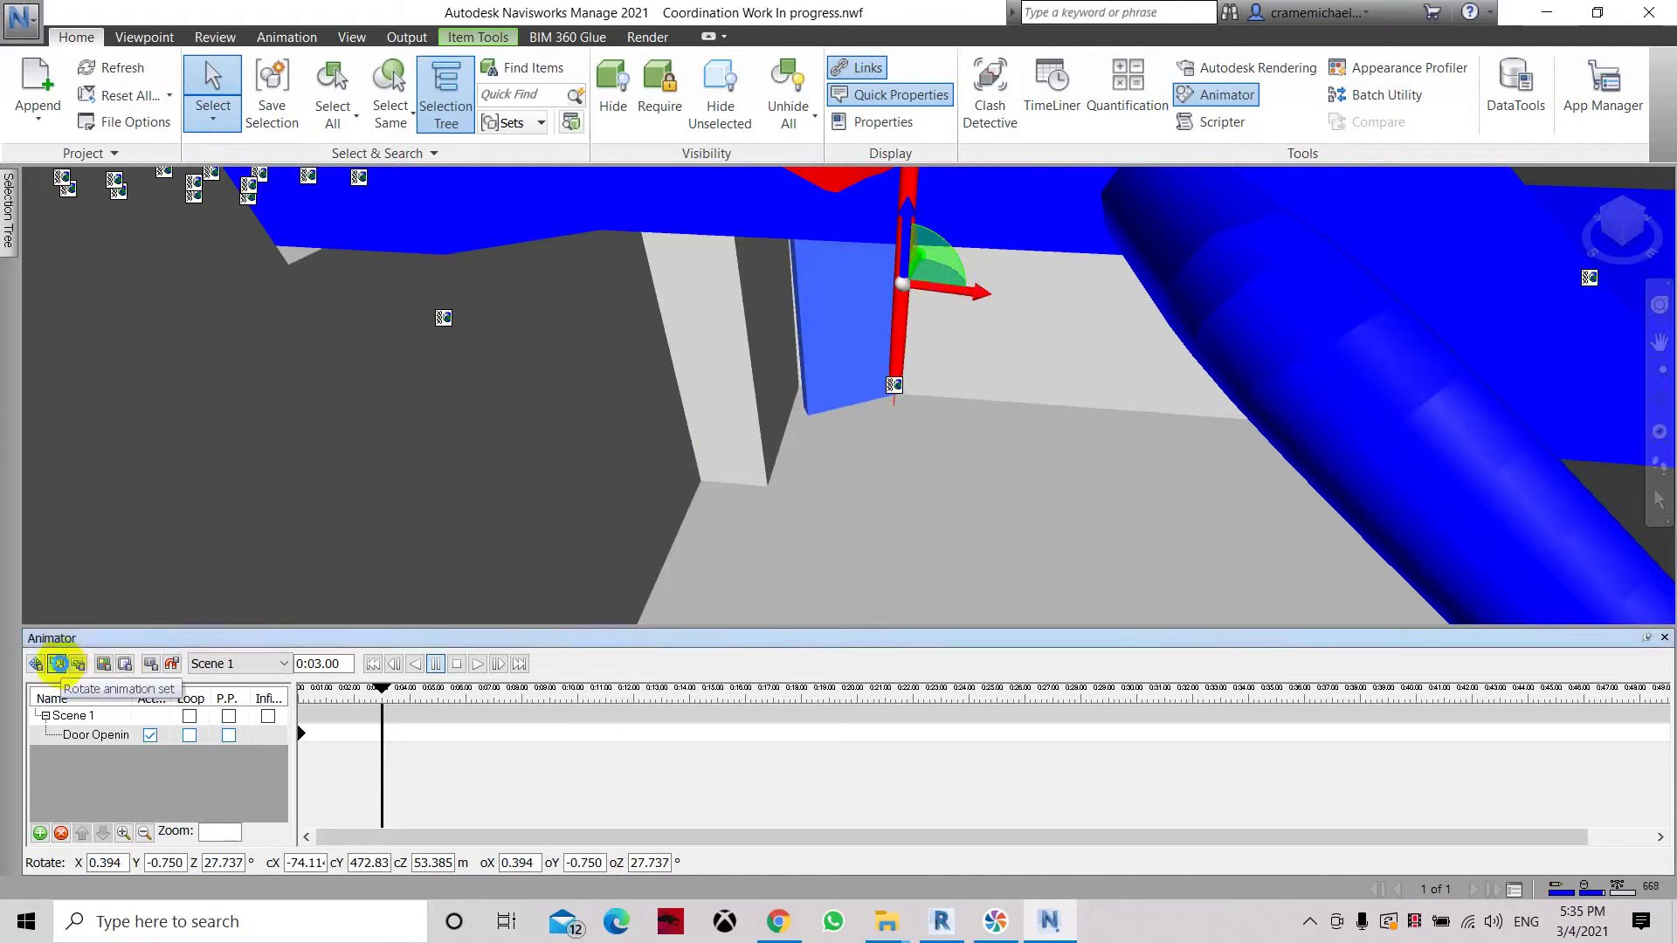
- Discard the rotation, reselect the blue door, and reposition the rotation centre on its hinge edge
{"action": "left_click", "coordinate": [60, 666]}
{"action": "left_click", "coordinate": [821, 365]}
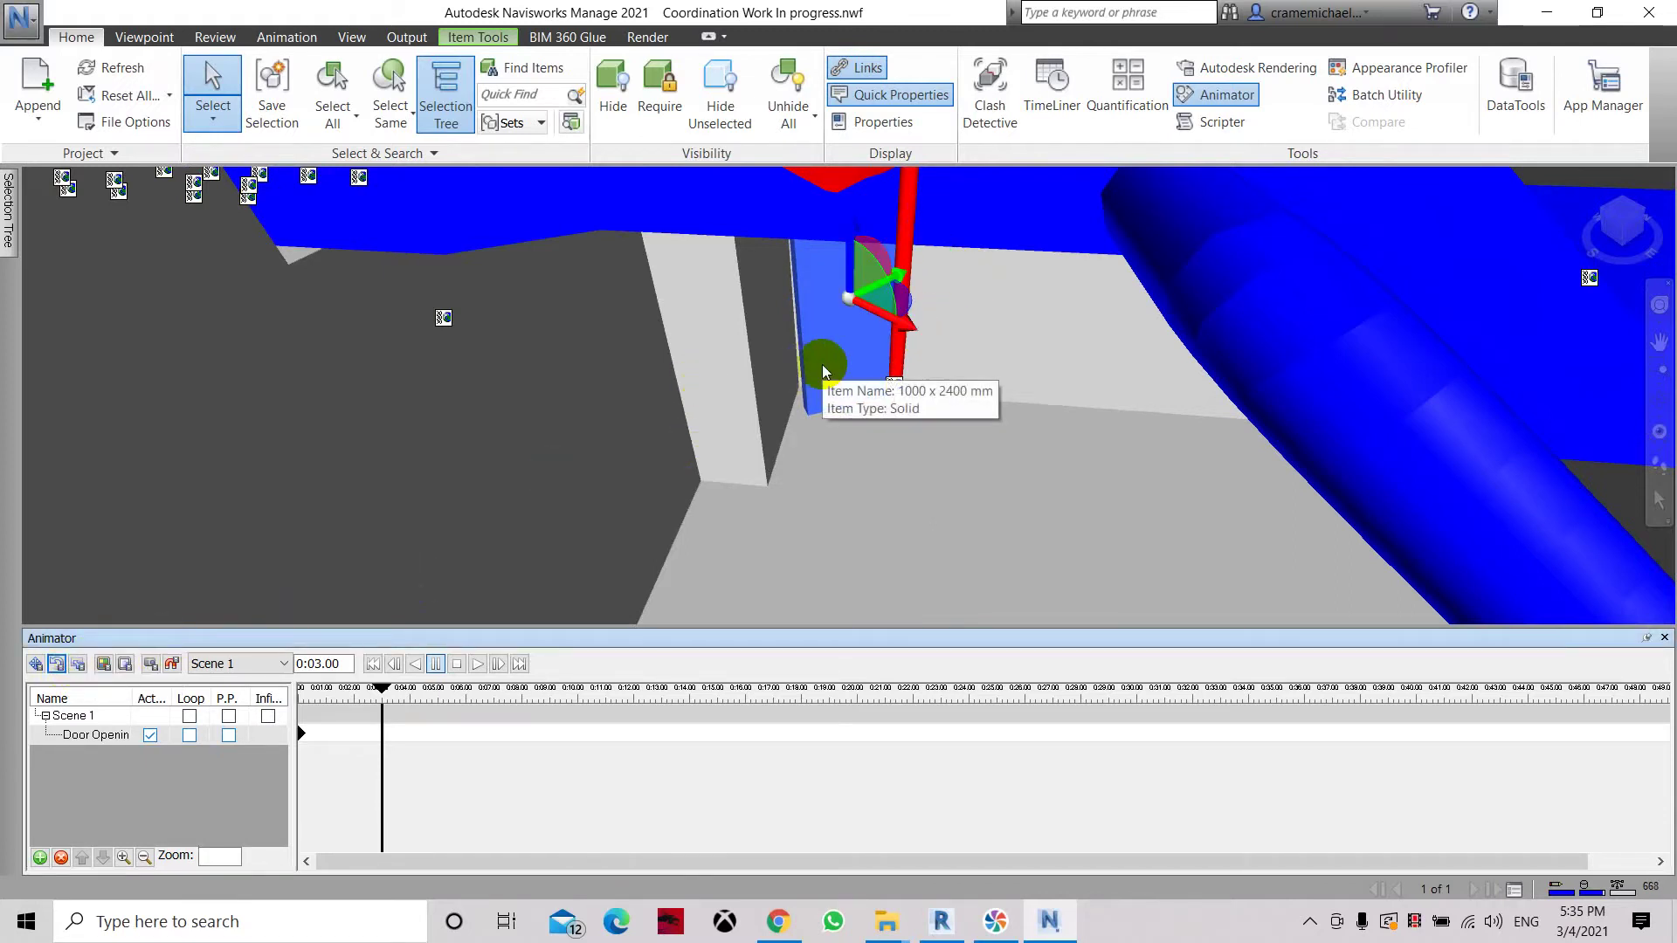
{"action": "scroll", "coordinate": [821, 364], "scroll_direction": "up", "scroll_amount": 5}
{"action": "scroll", "coordinate": [821, 364], "scroll_direction": "up", "scroll_amount": 1}
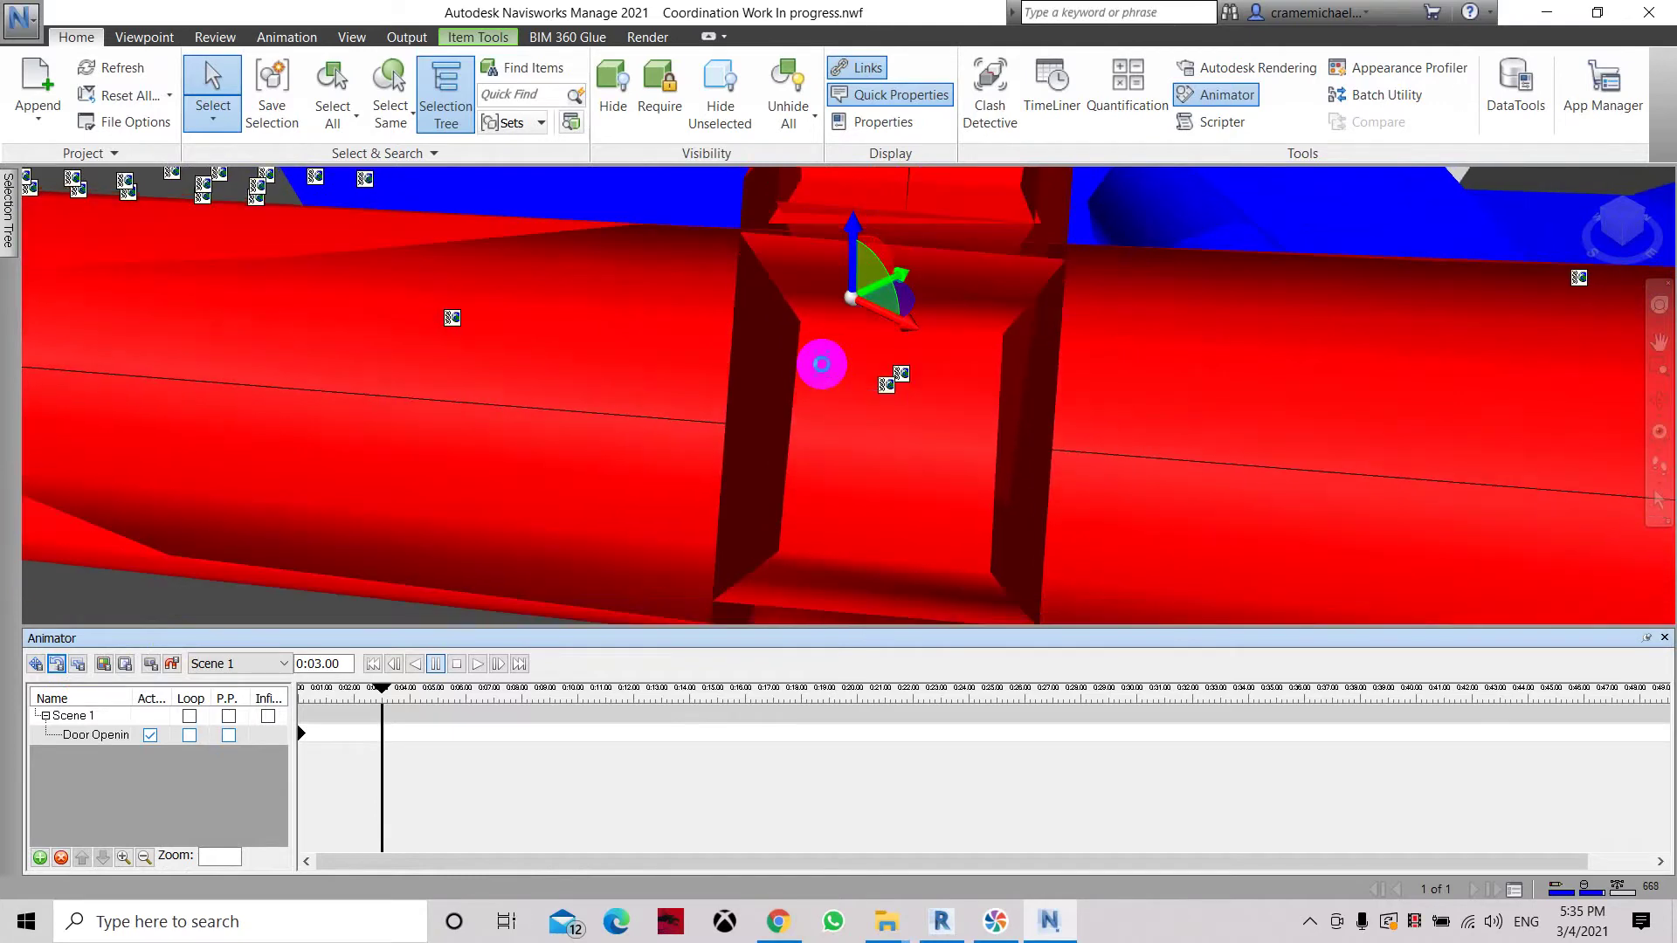
{"action": "scroll", "coordinate": [821, 364], "scroll_direction": "down", "scroll_amount": 3}
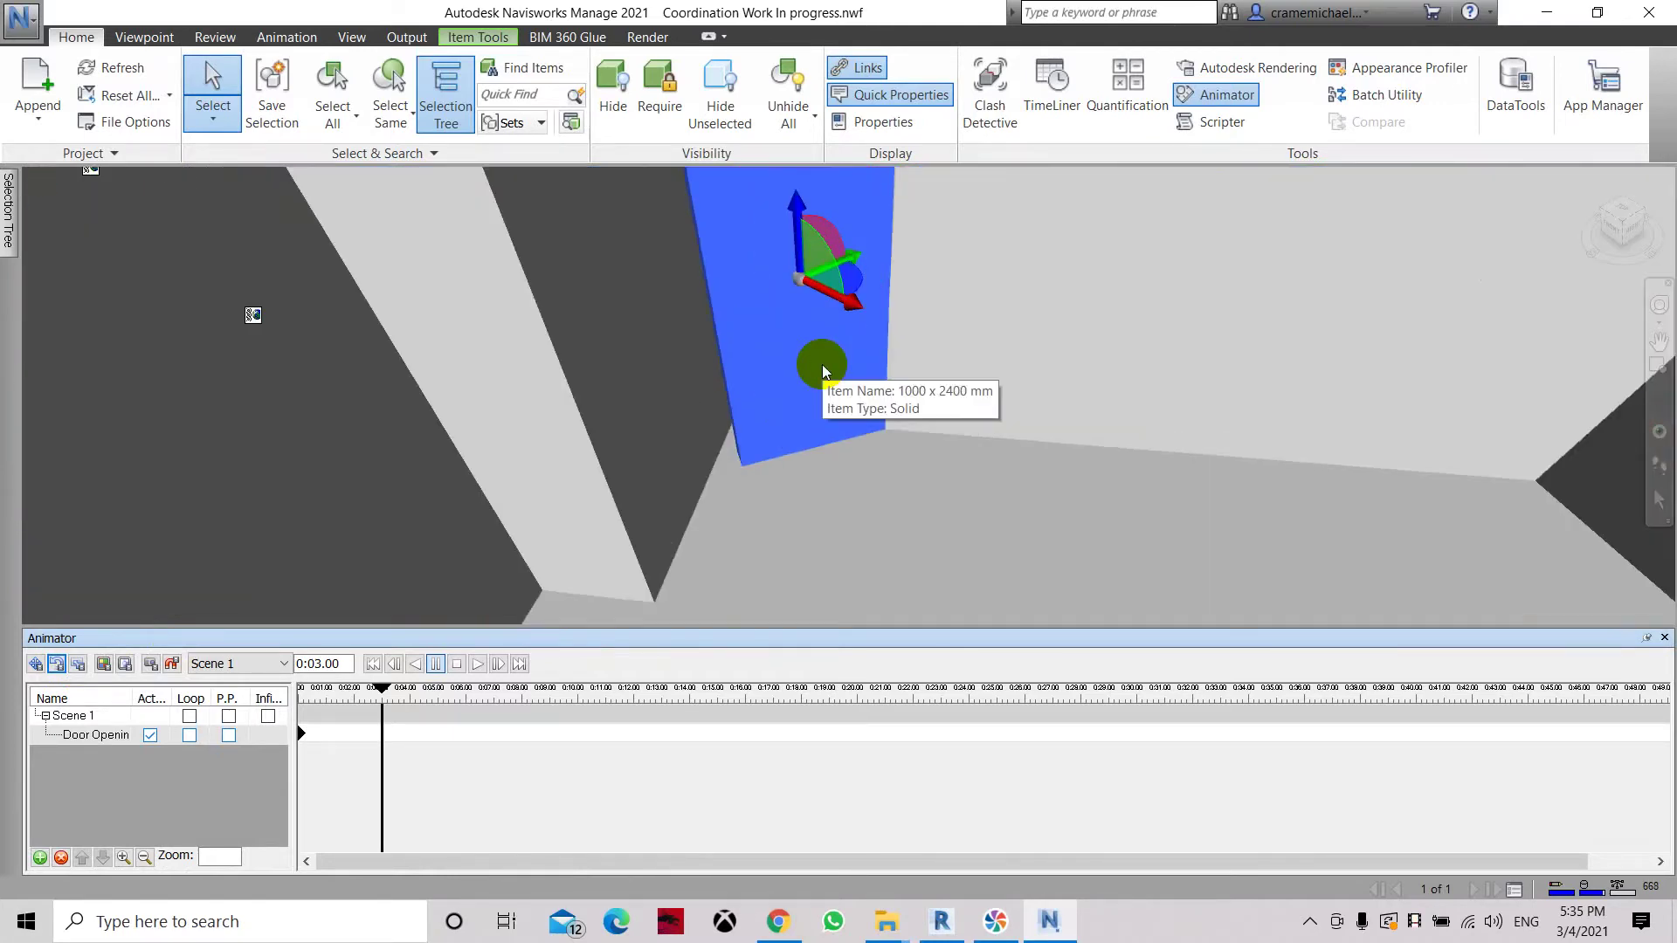
{"action": "scroll", "coordinate": [821, 365], "scroll_direction": "down", "scroll_amount": 2}
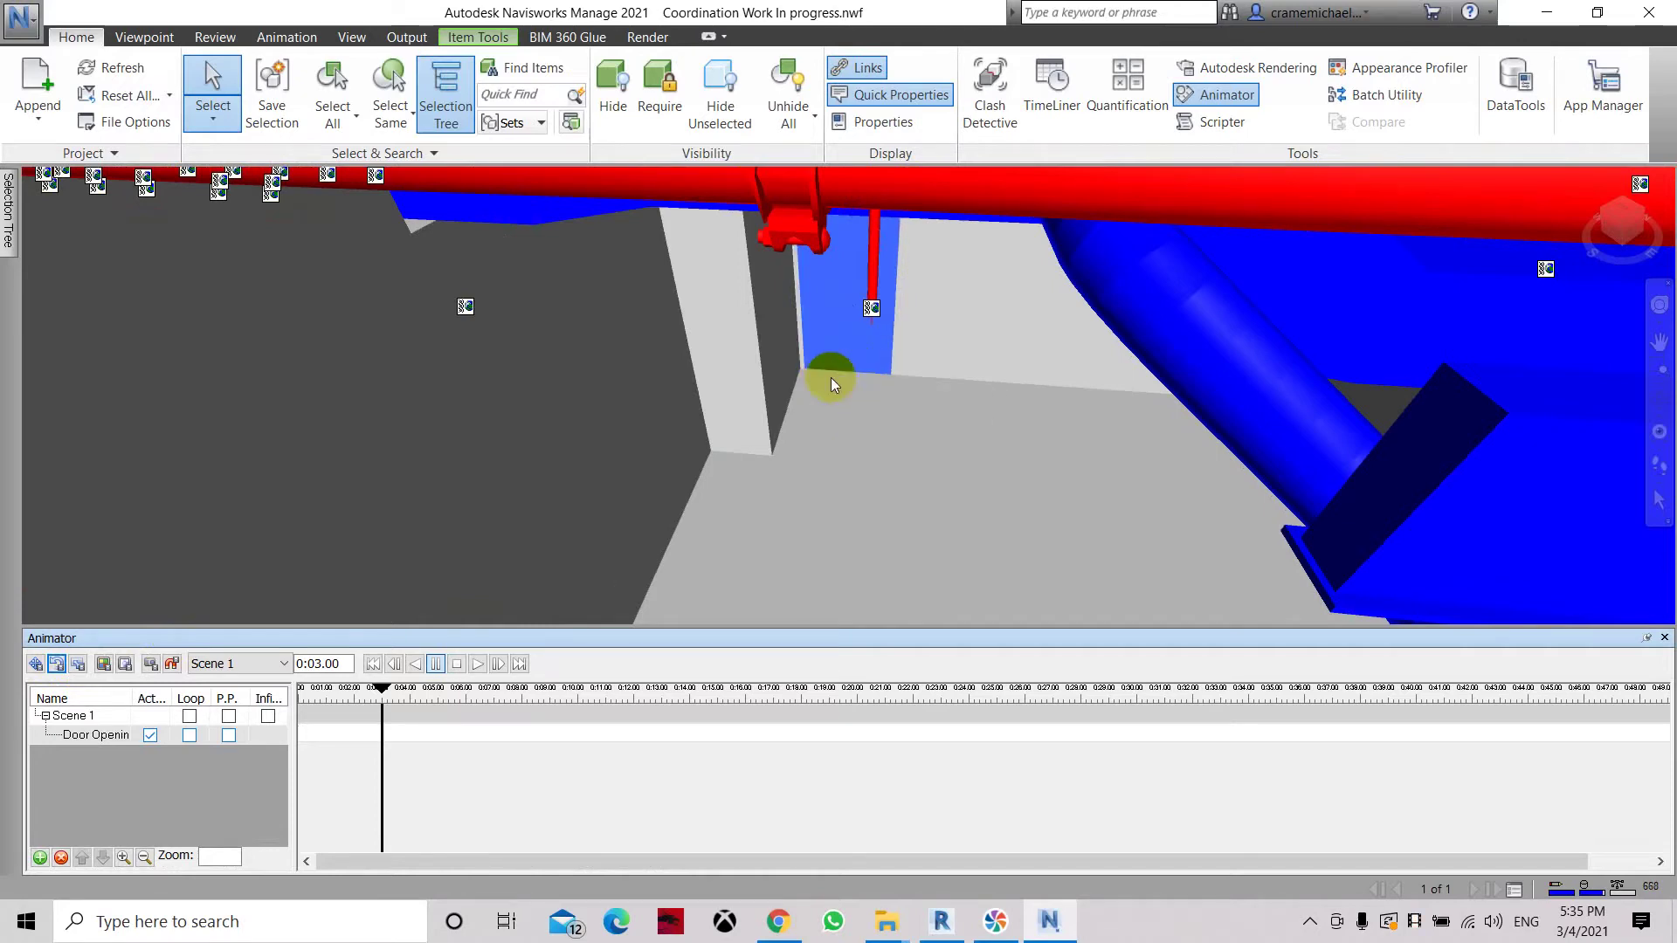
{"action": "left_click_drag", "start_coordinate": [1616, 217], "coordinate": [1626, 204]}
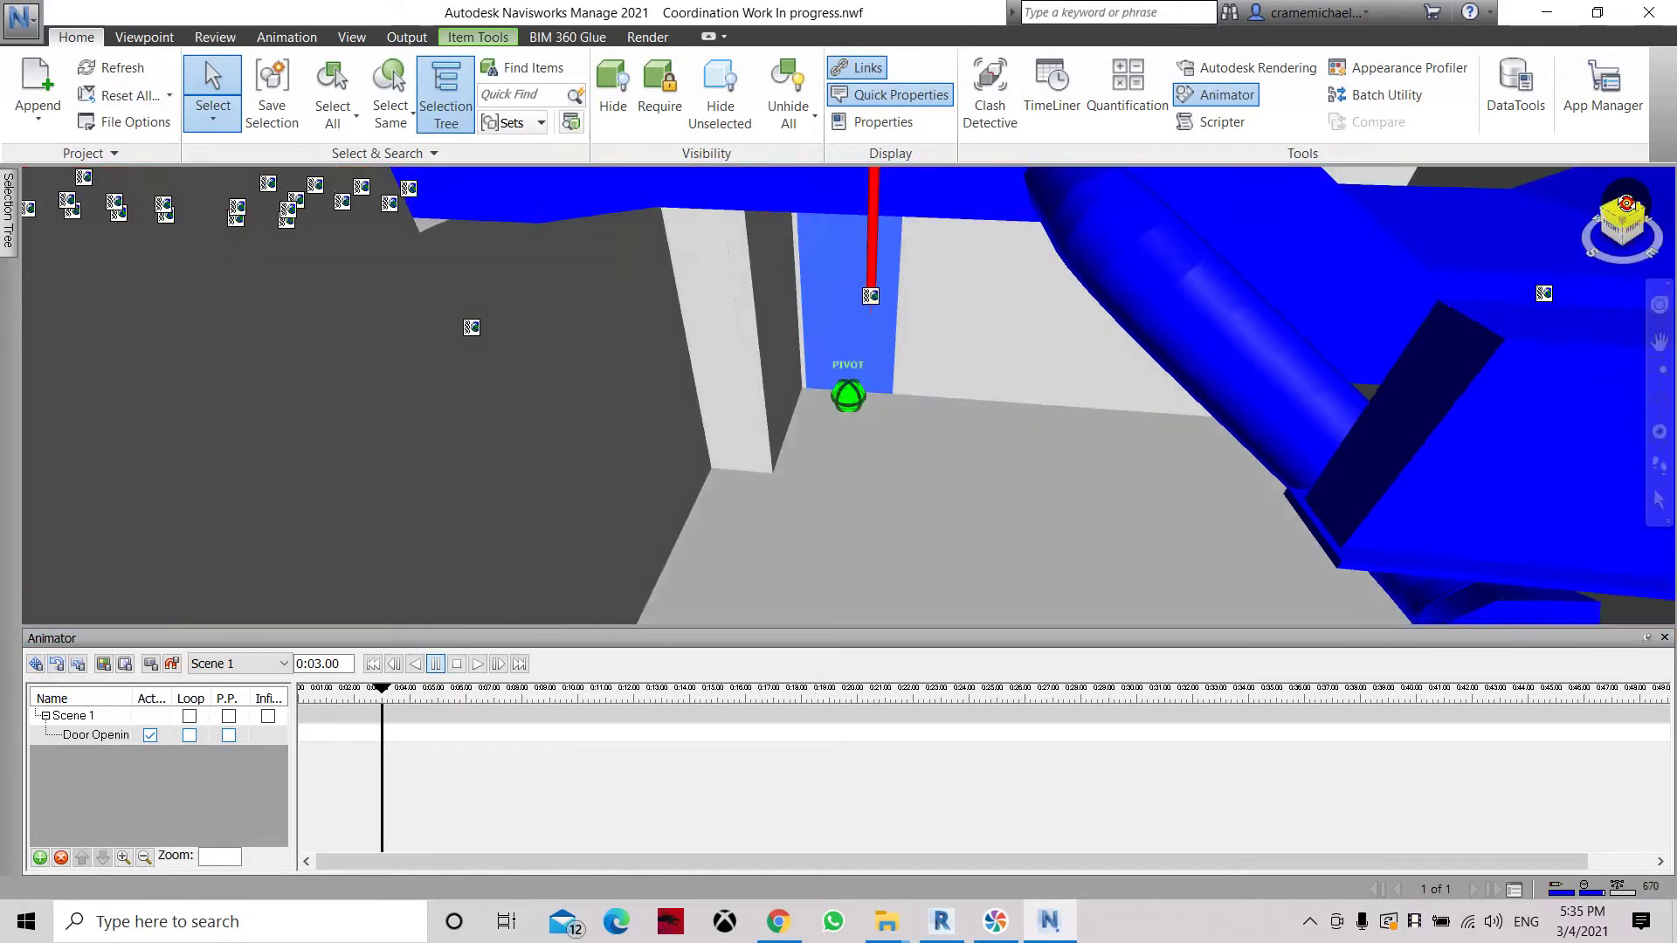
{"action": "left_click", "coordinate": [57, 664]}
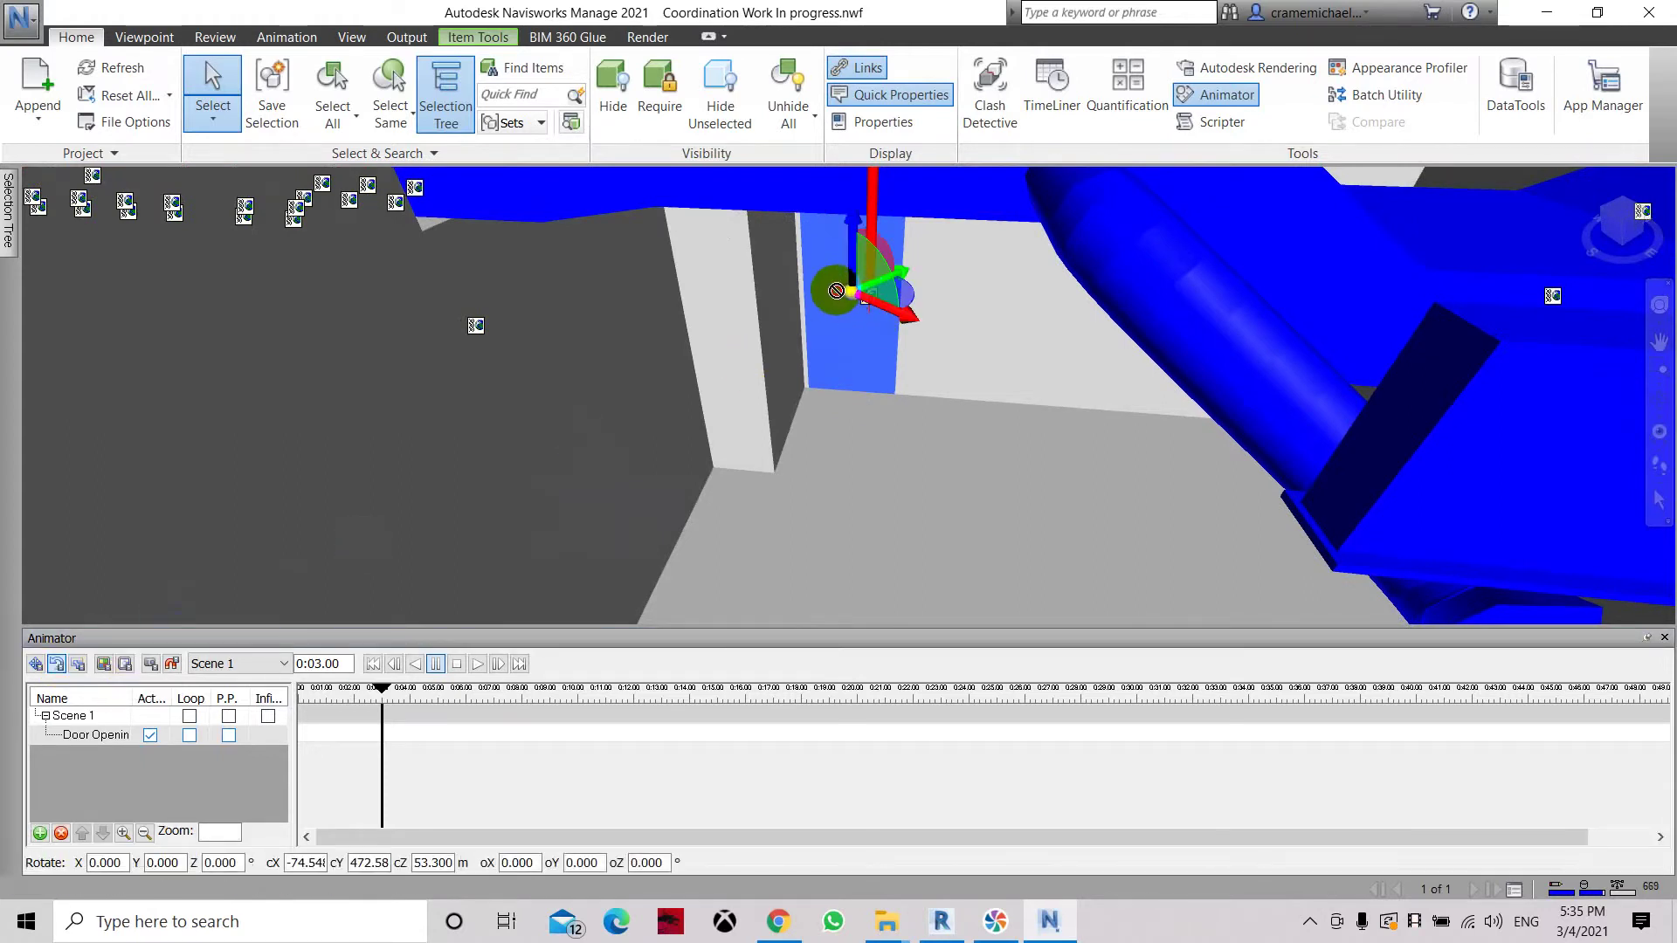
{"action": "left_click_drag", "start_coordinate": [850, 290], "coordinate": [836, 314]}
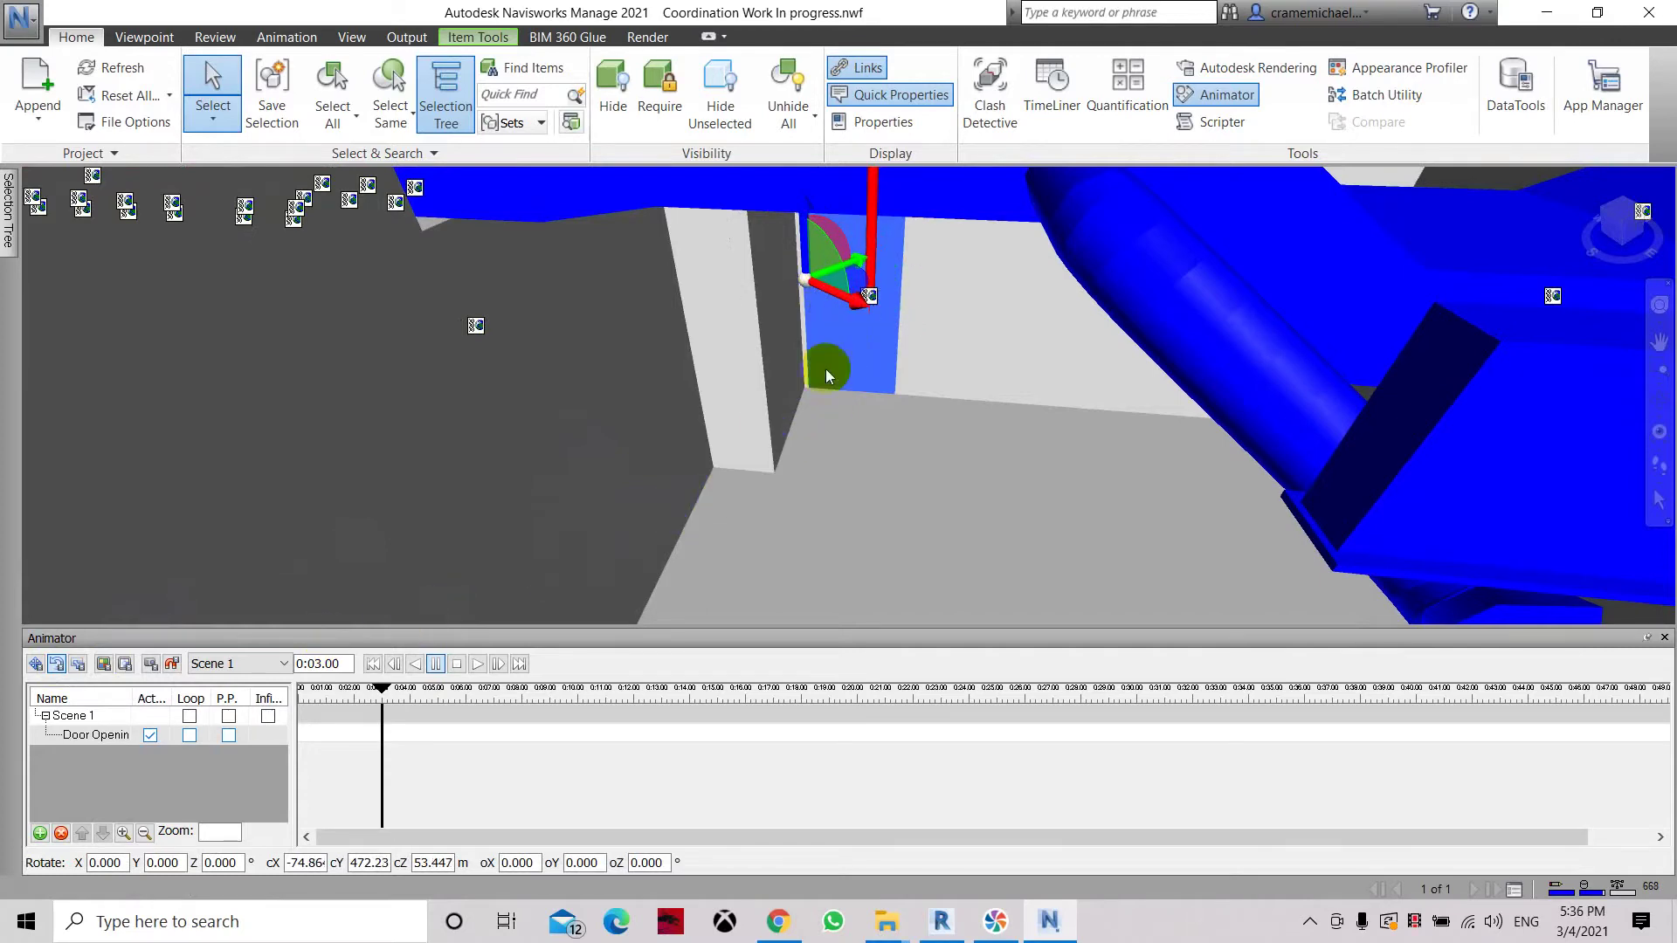
- Capture the door's open position at 3 seconds, then a further-open keyframe at 6 seconds
{"action": "left_click_drag", "start_coordinate": [861, 289], "coordinate": [849, 295]}
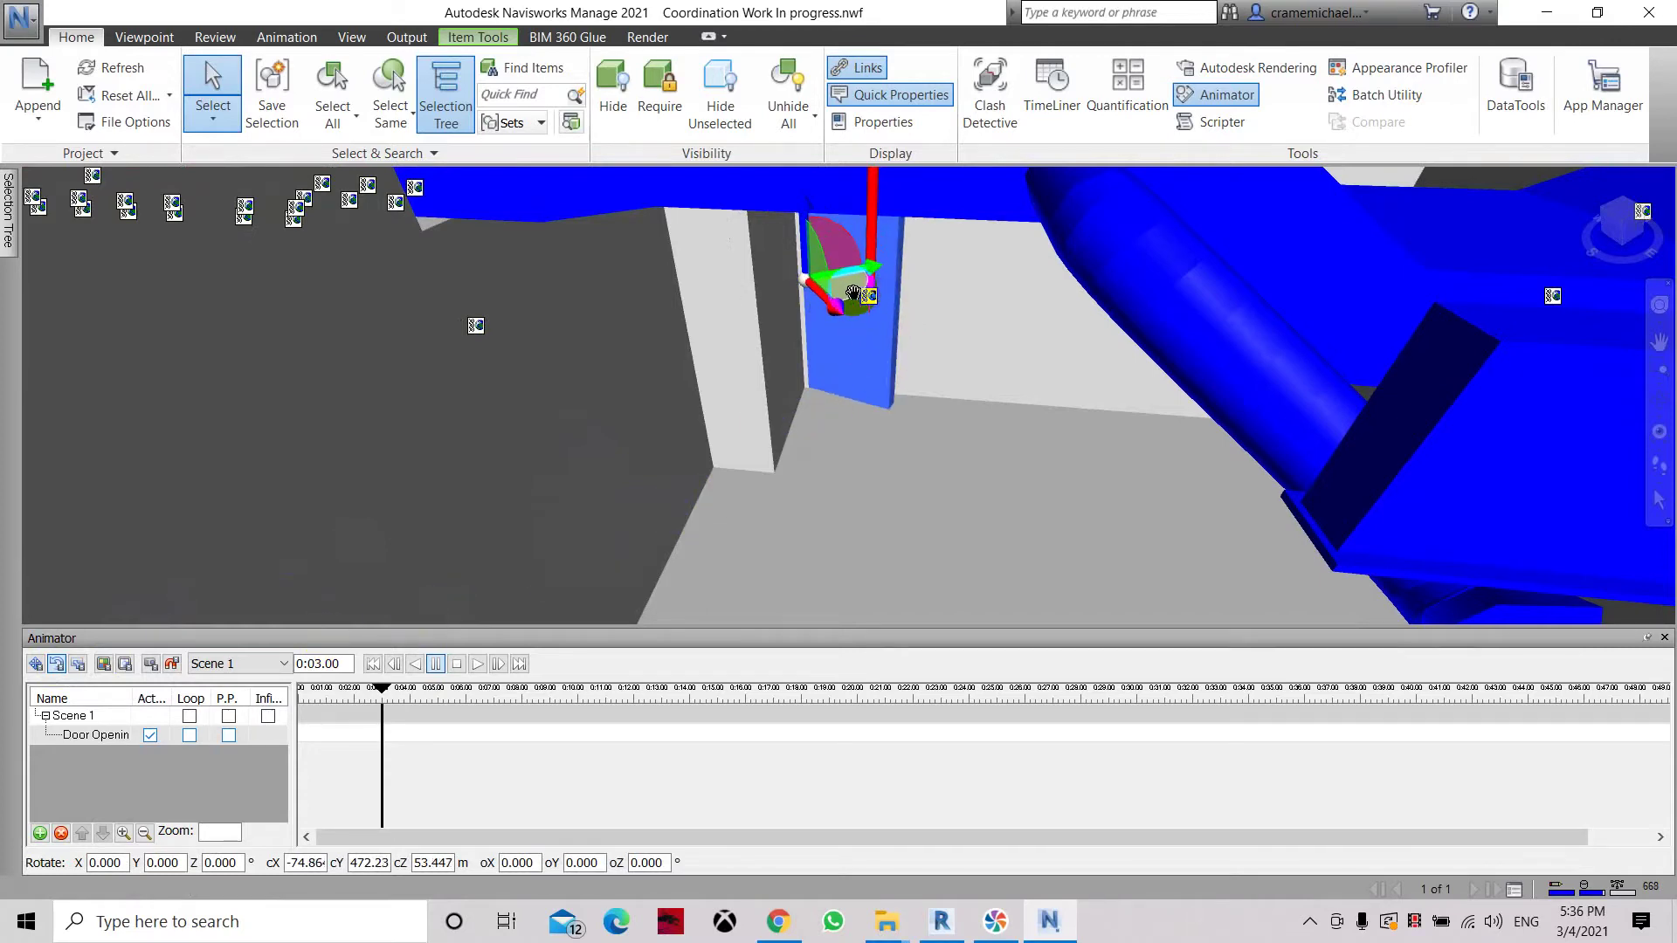
{"action": "left_click", "coordinate": [175, 664]}
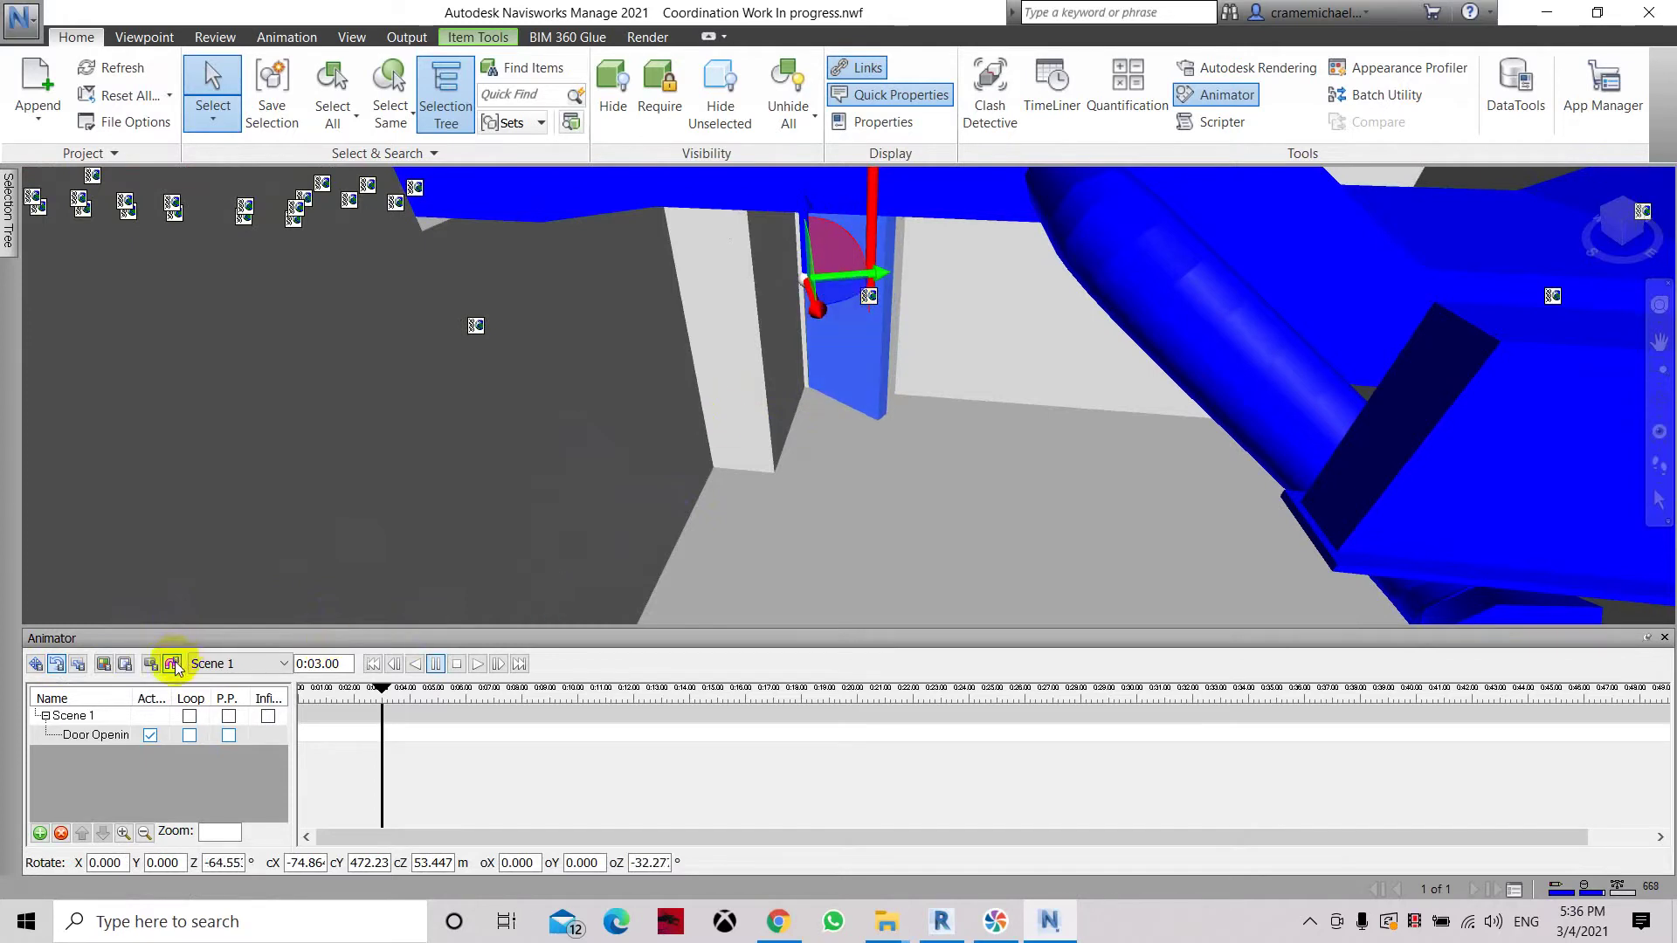
{"action": "left_click", "coordinate": [175, 664]}
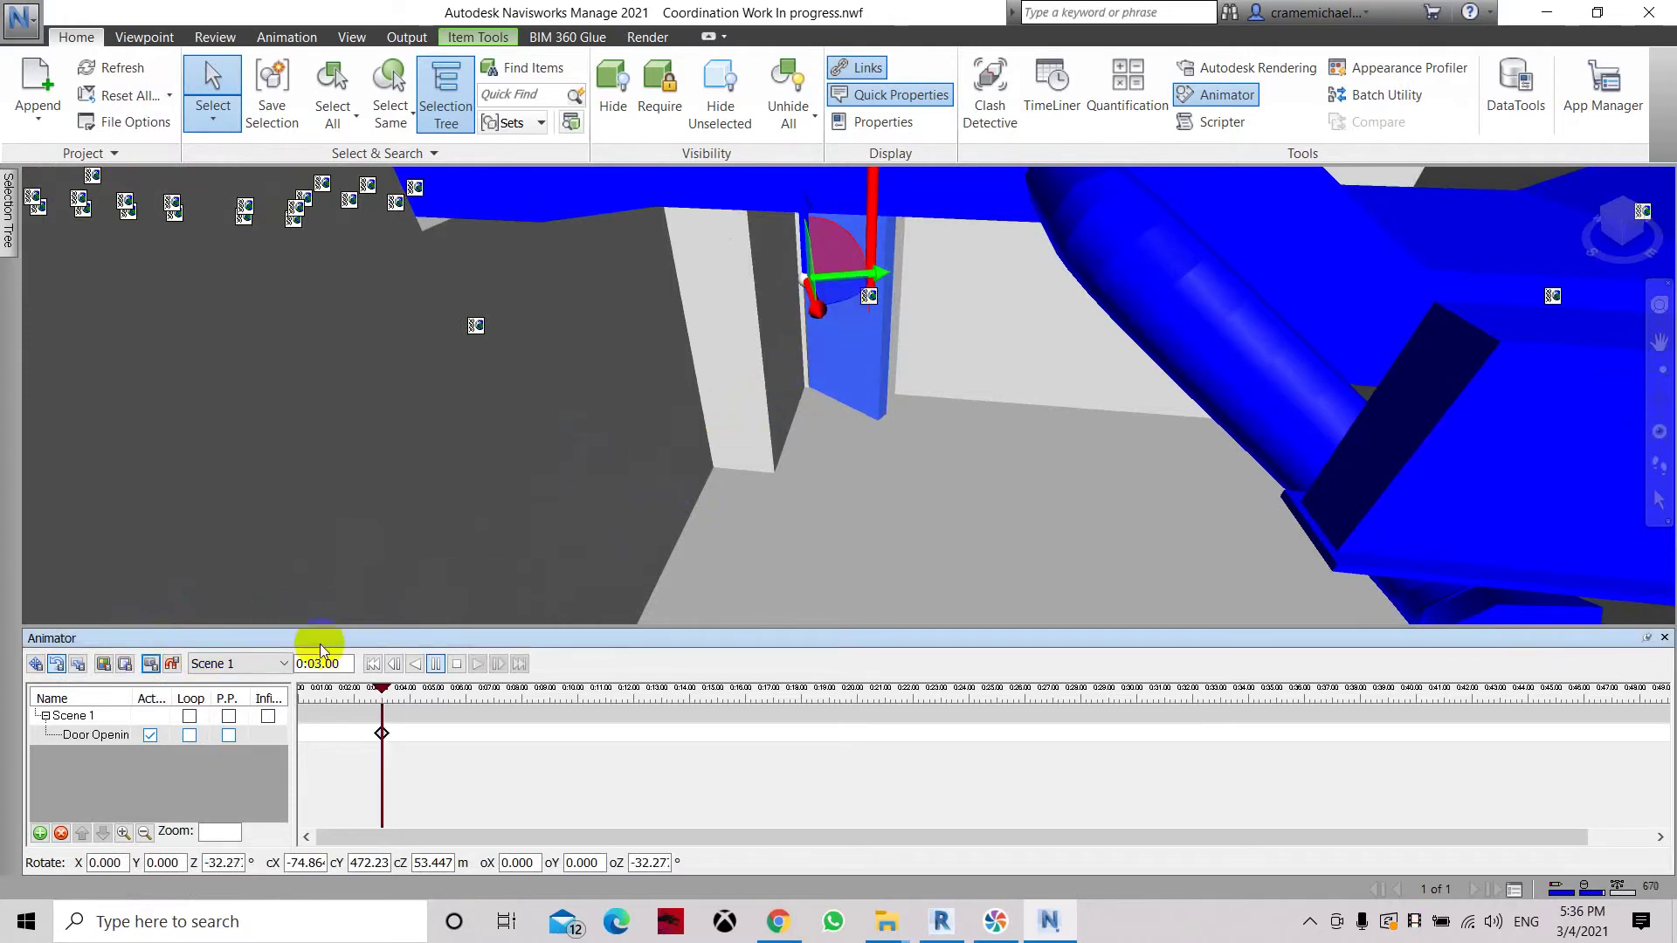
{"action": "left_click_drag", "start_coordinate": [319, 663], "coordinate": [281, 663]}
{"action": "type", "text": "6"}
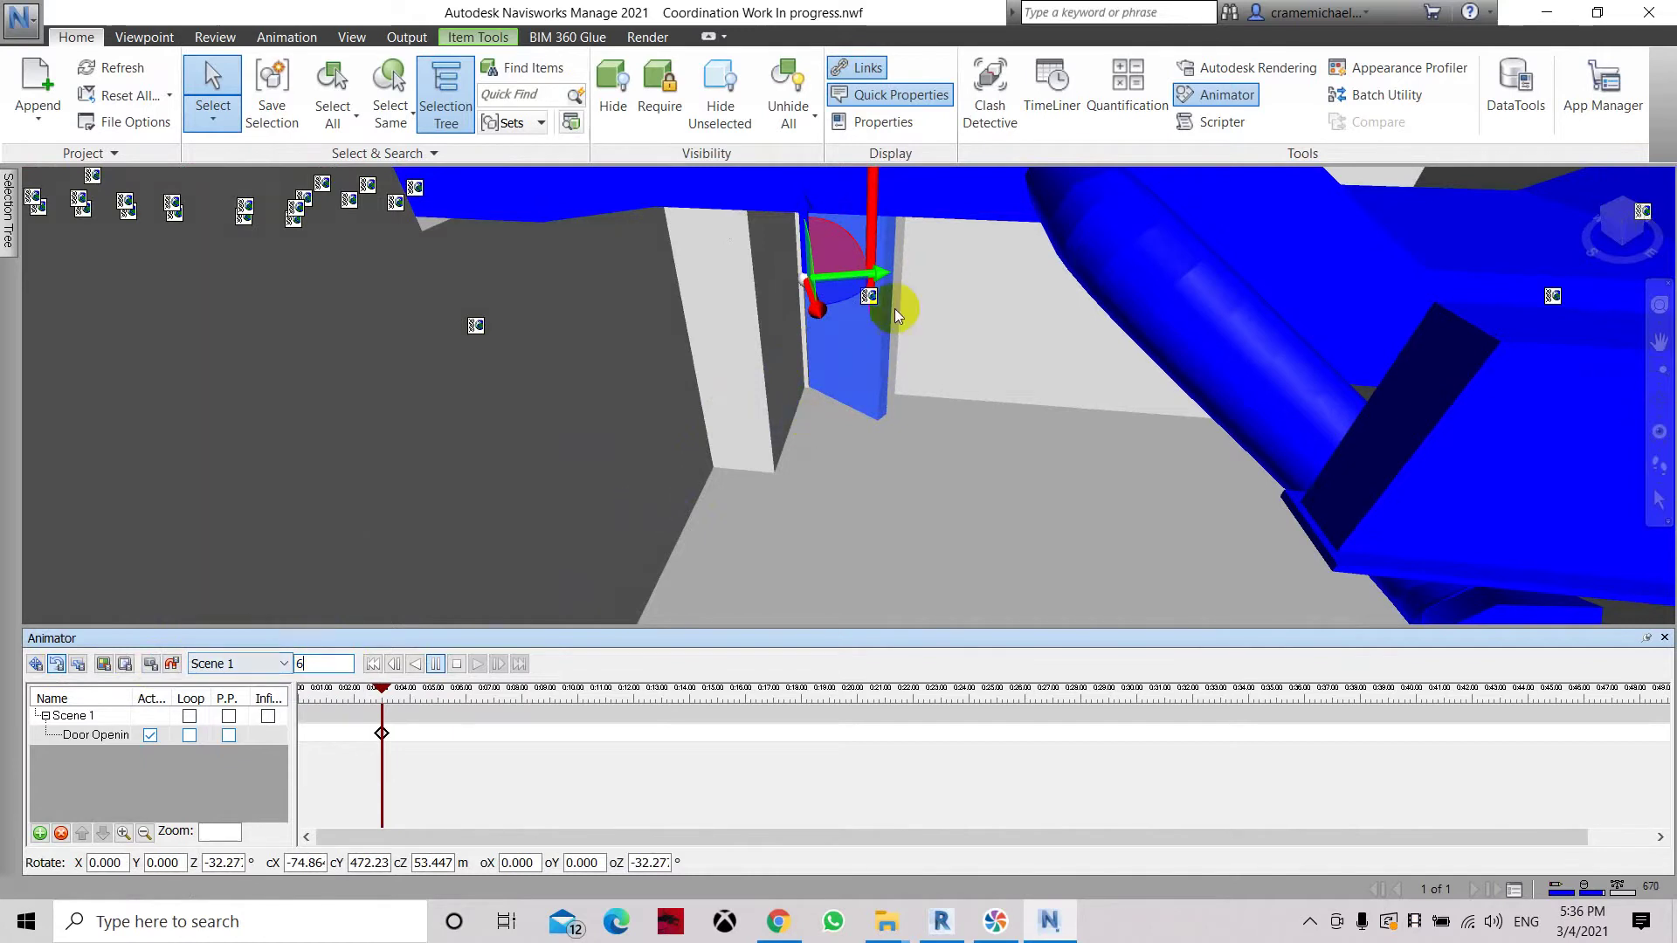
{"action": "left_click_drag", "start_coordinate": [860, 285], "coordinate": [837, 300]}
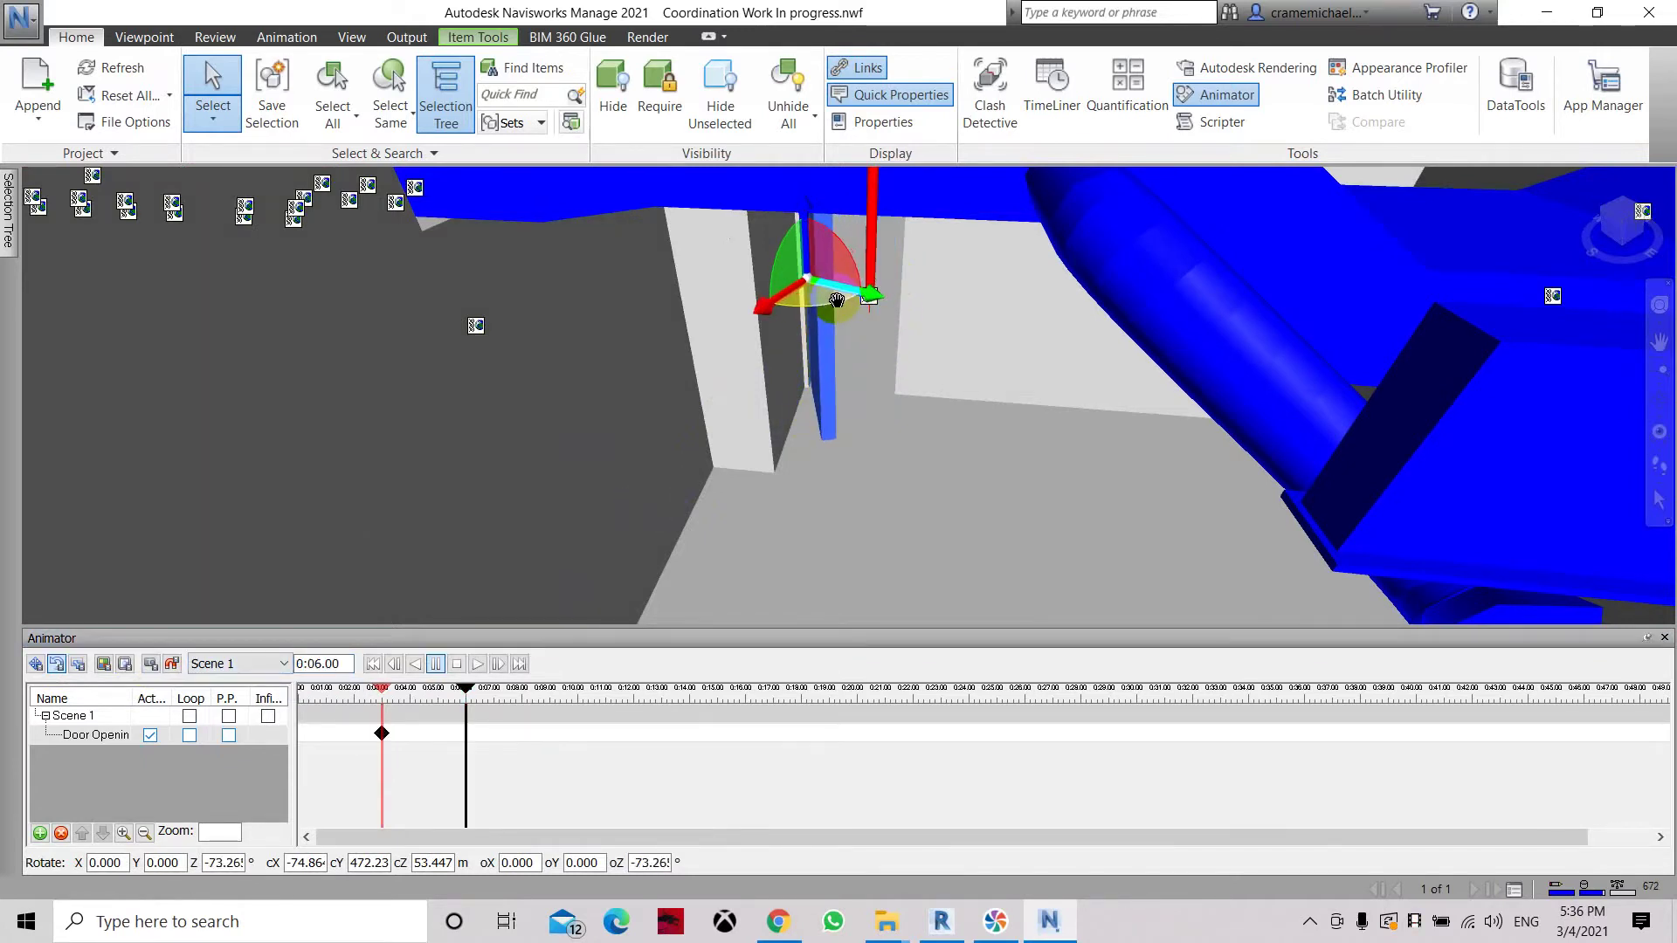
{"action": "left_click", "coordinate": [151, 665]}
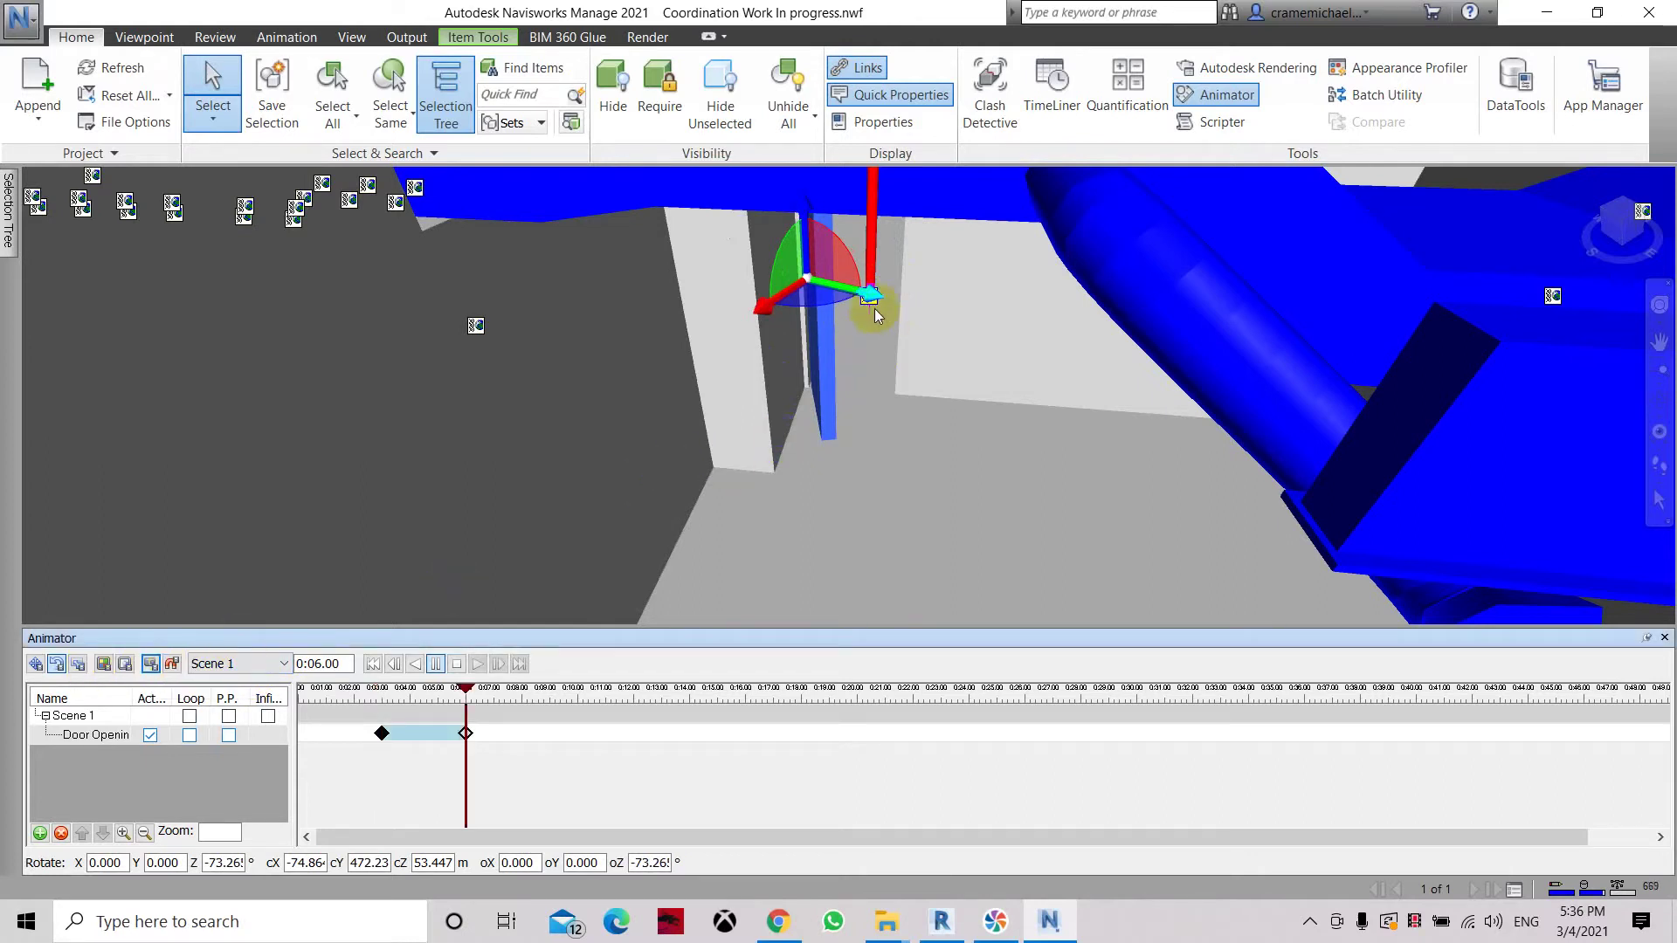
- Swing the door about 93 degrees open and capture it as a keyframe at 9 seconds
{"action": "left_click", "coordinate": [293, 664]}
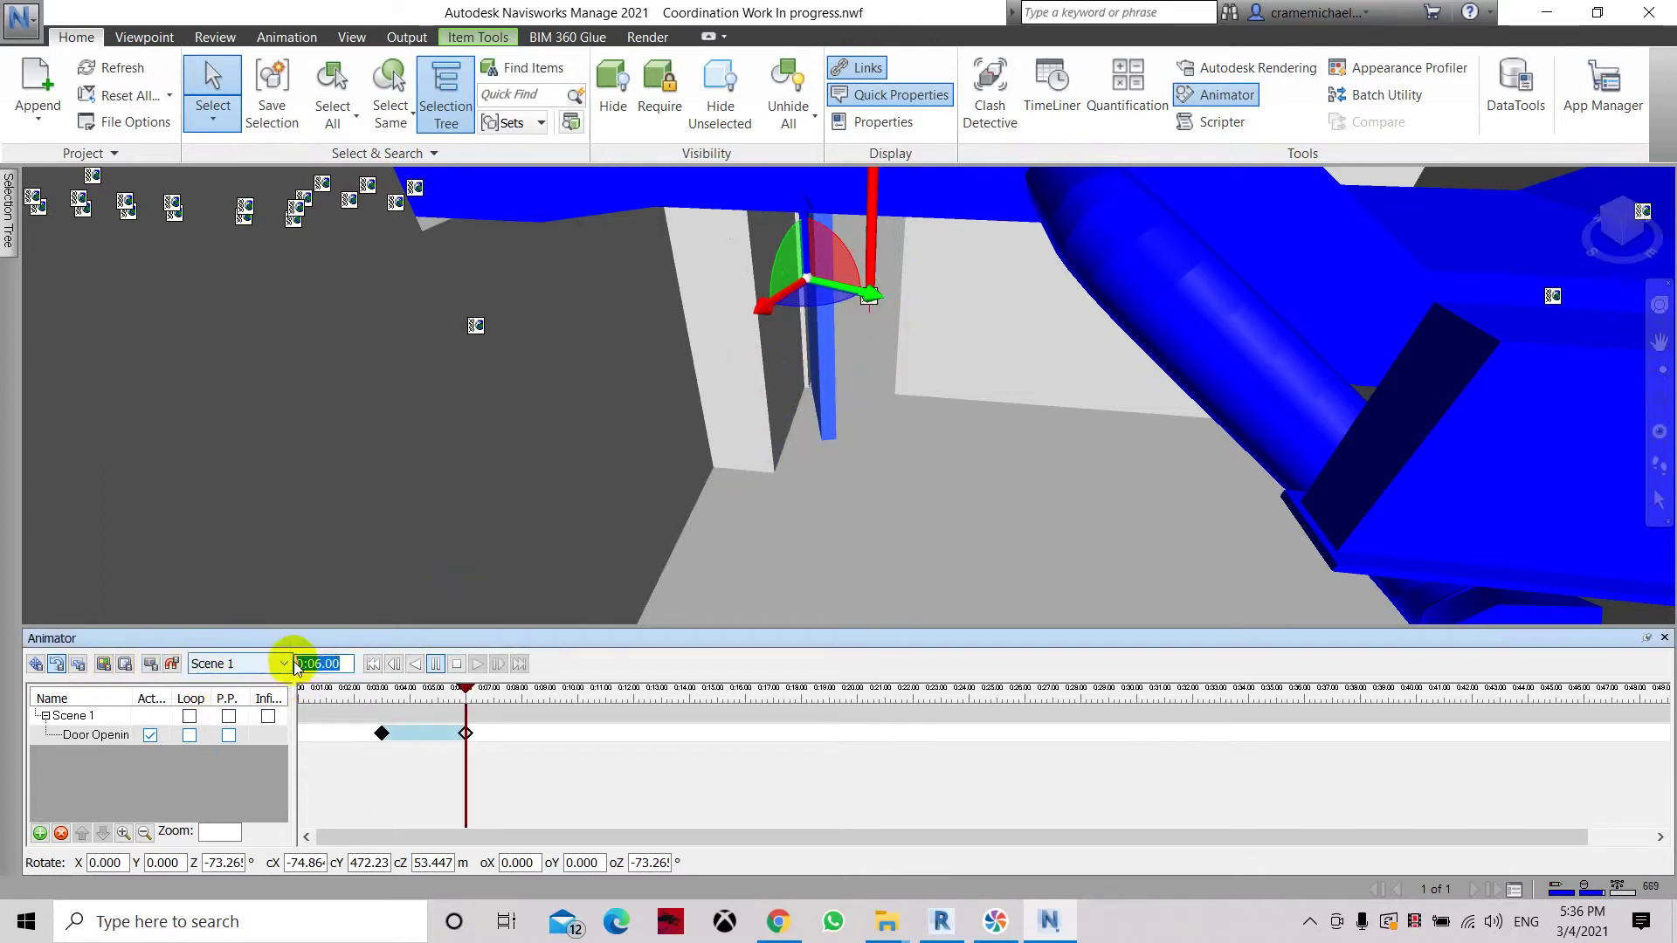
{"action": "type", "text": "9"}
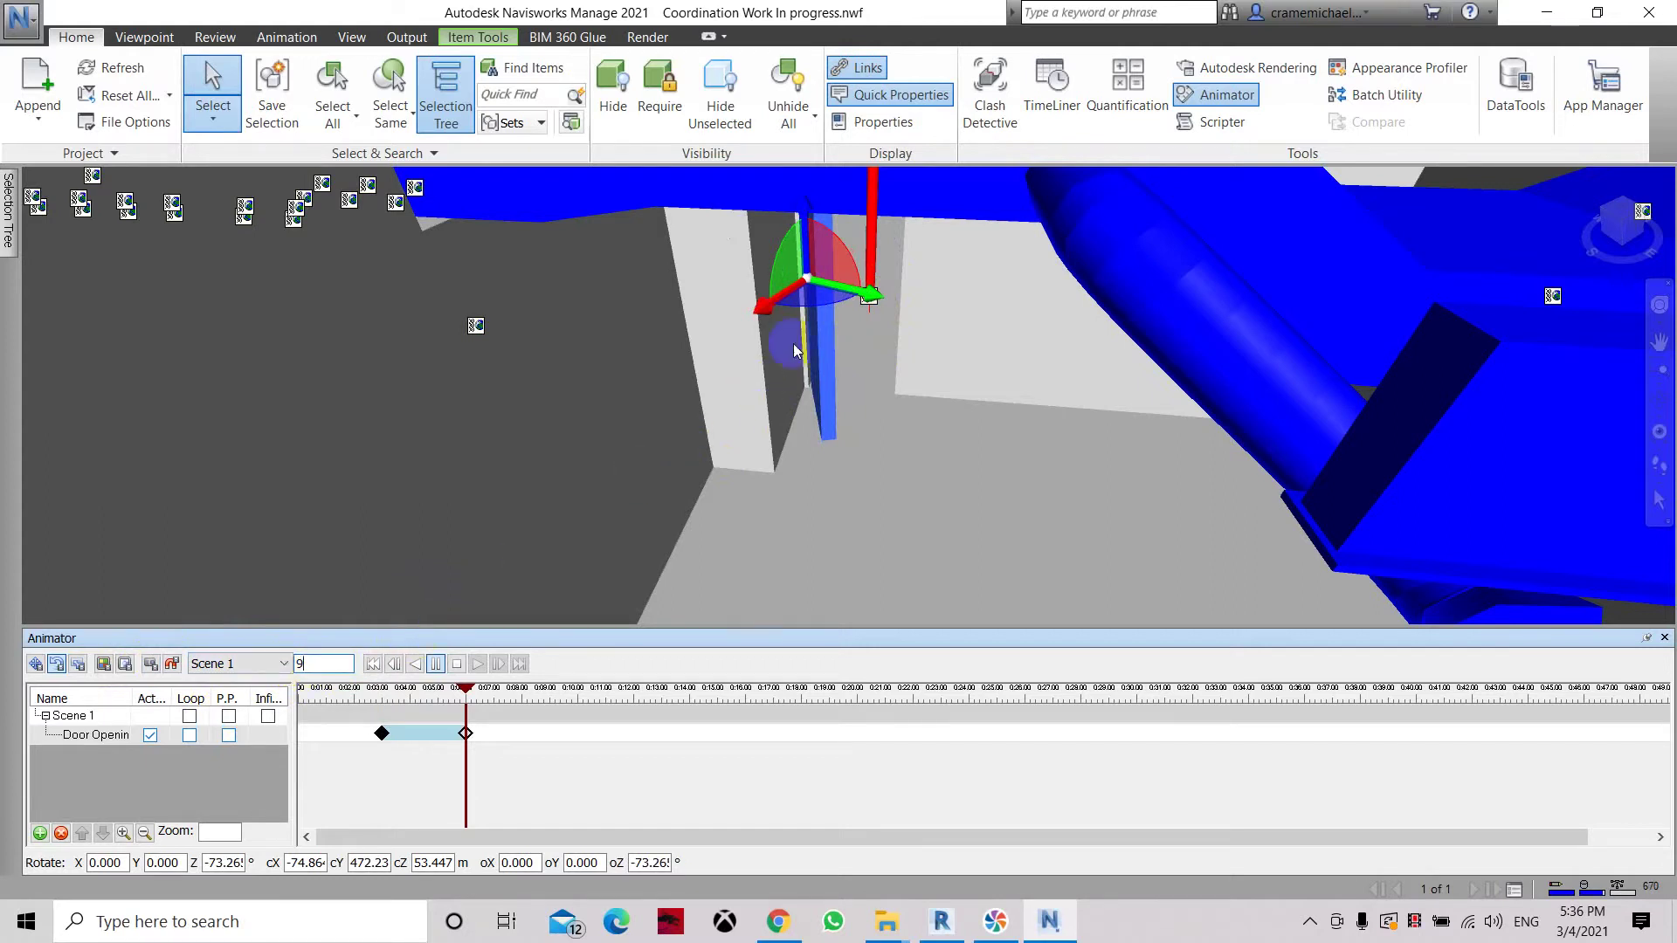
{"action": "left_click", "coordinate": [480, 570]}
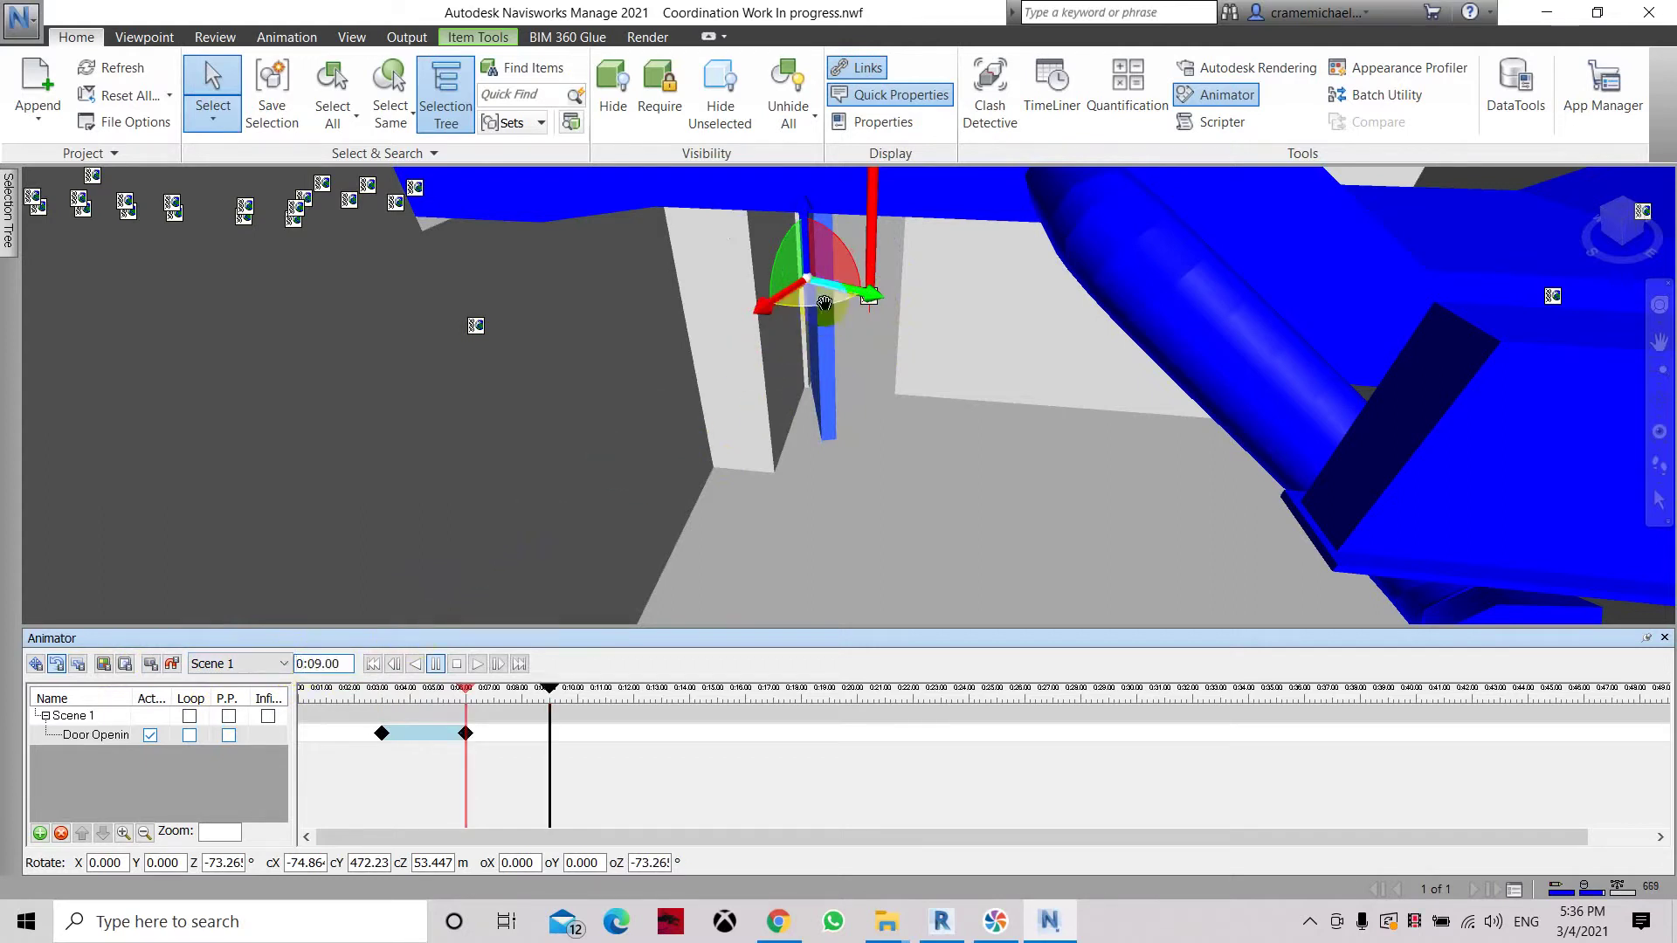
{"action": "left_click_drag", "start_coordinate": [838, 299], "coordinate": [821, 305]}
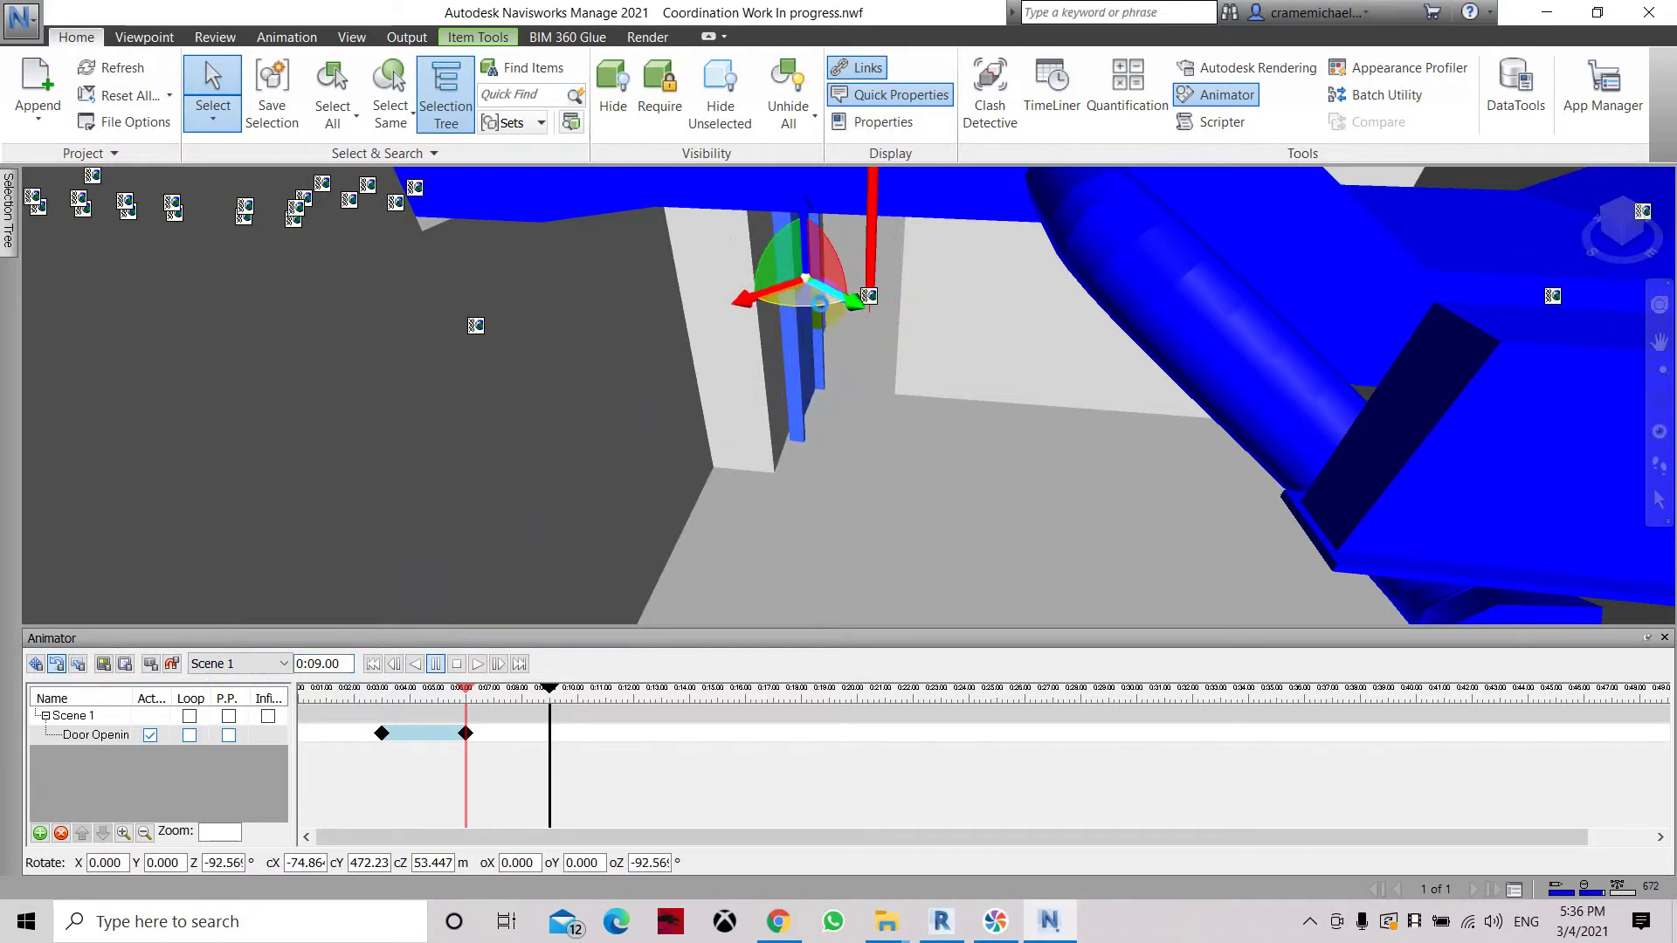
{"action": "left_click", "coordinate": [408, 559]}
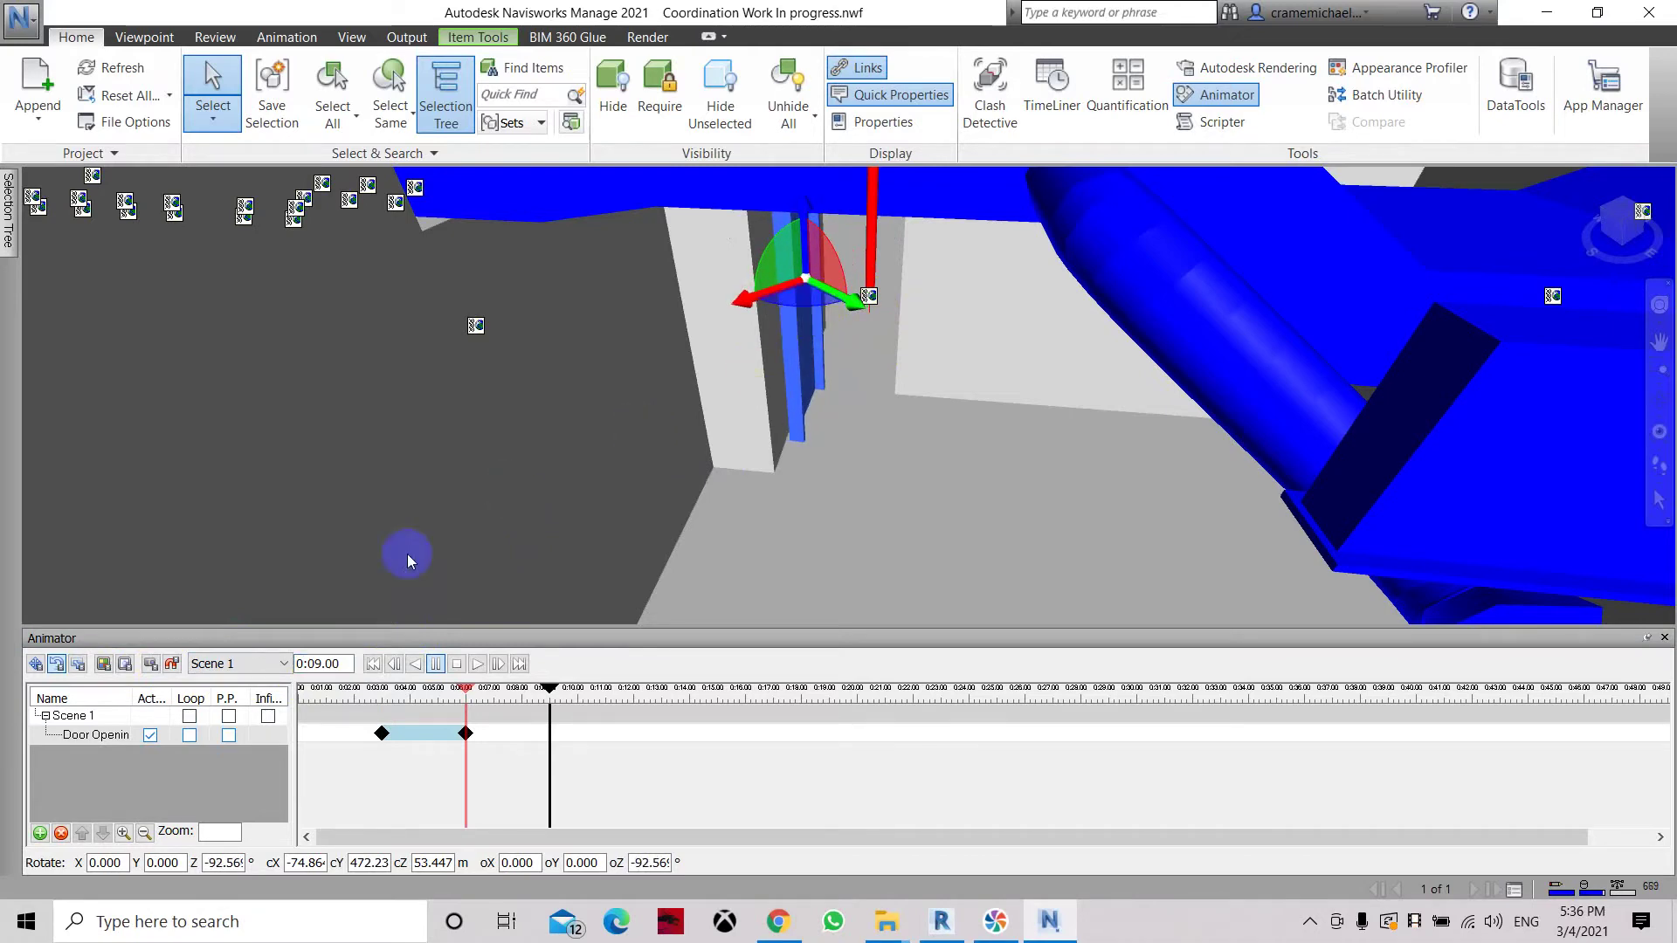
{"action": "left_click", "coordinate": [151, 666]}
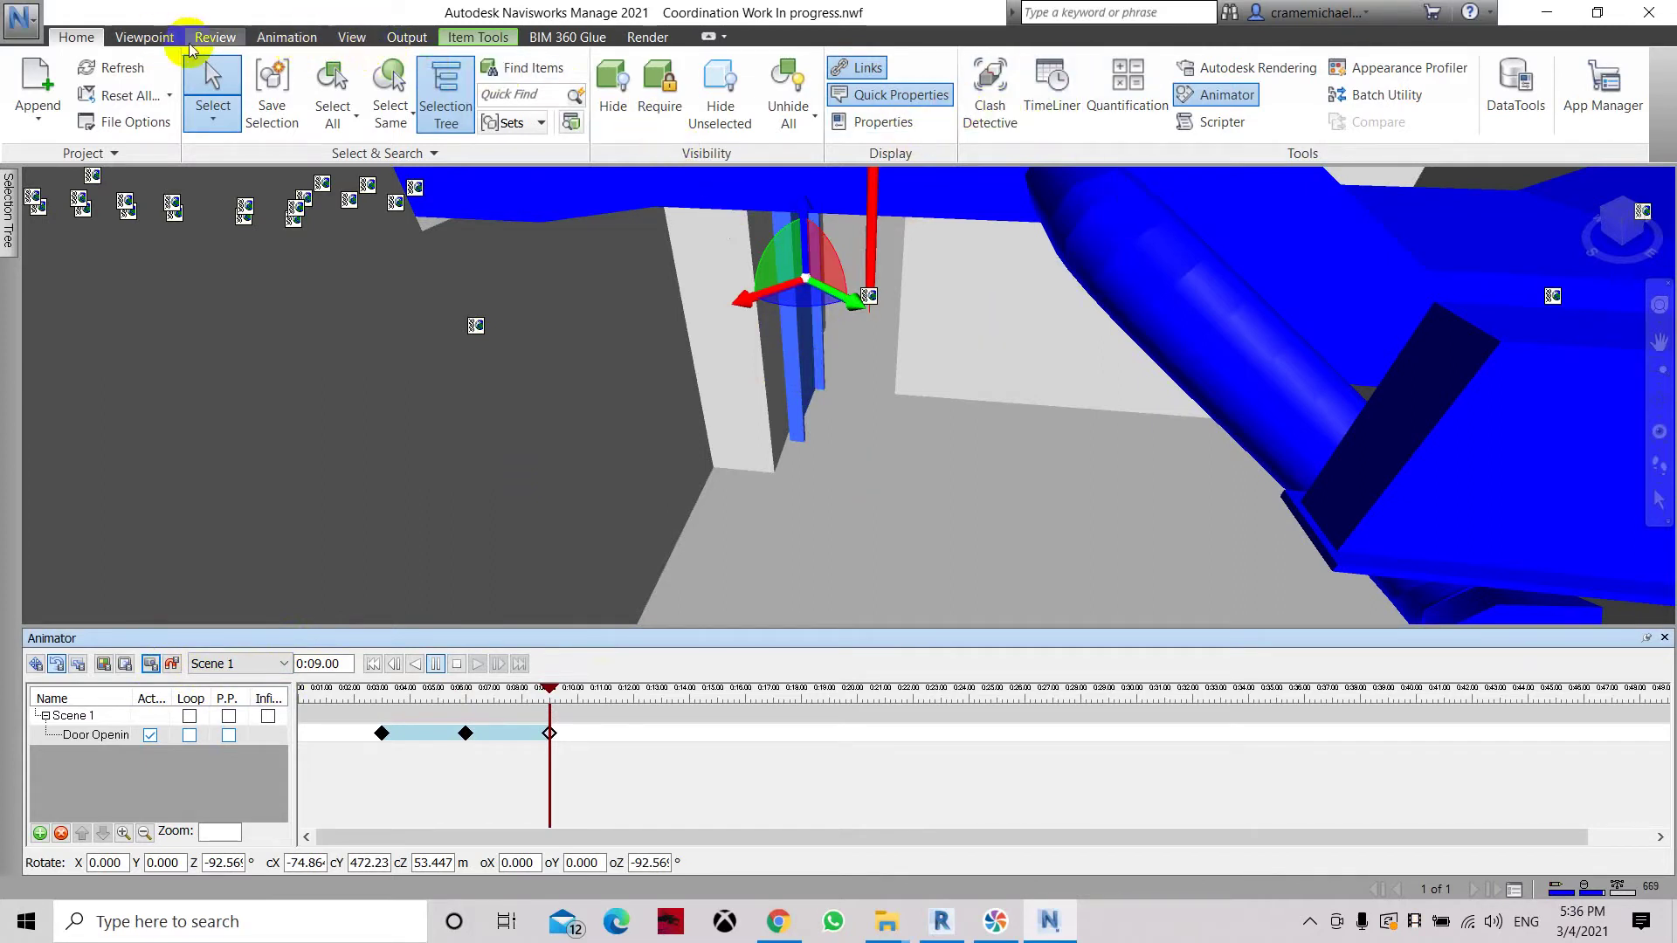
- Switch to Walk navigation and move the camera beside the door and column
{"action": "left_click", "coordinate": [145, 38]}
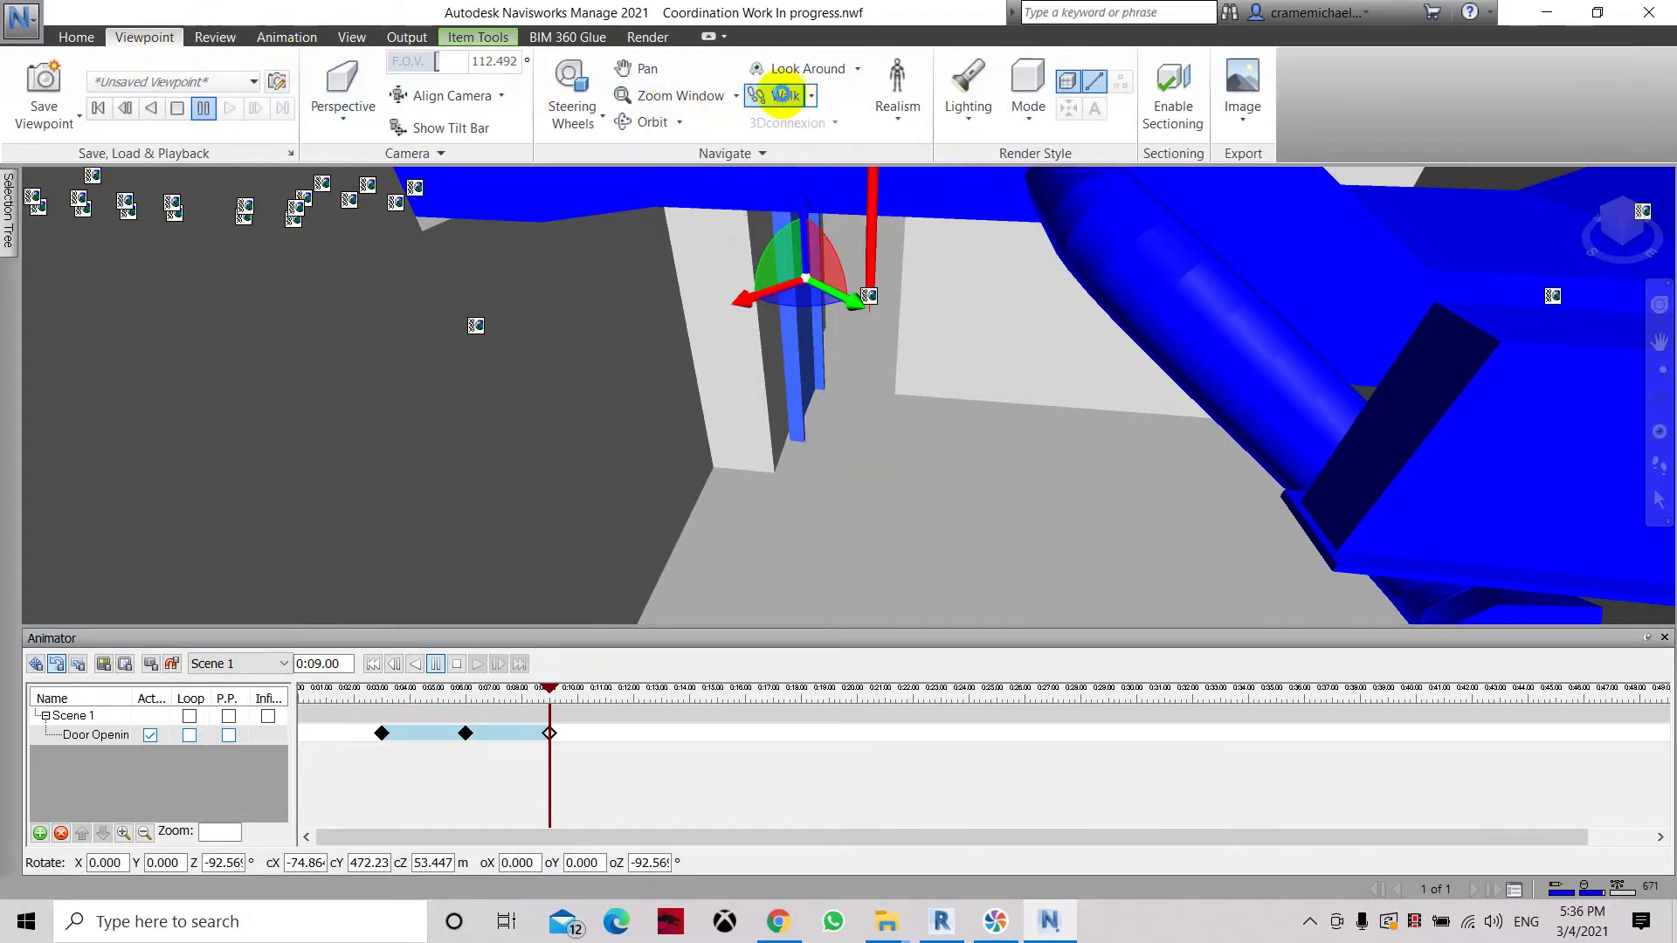
{"action": "left_click", "coordinate": [781, 96]}
{"action": "left_click_drag", "start_coordinate": [925, 475], "coordinate": [918, 446]}
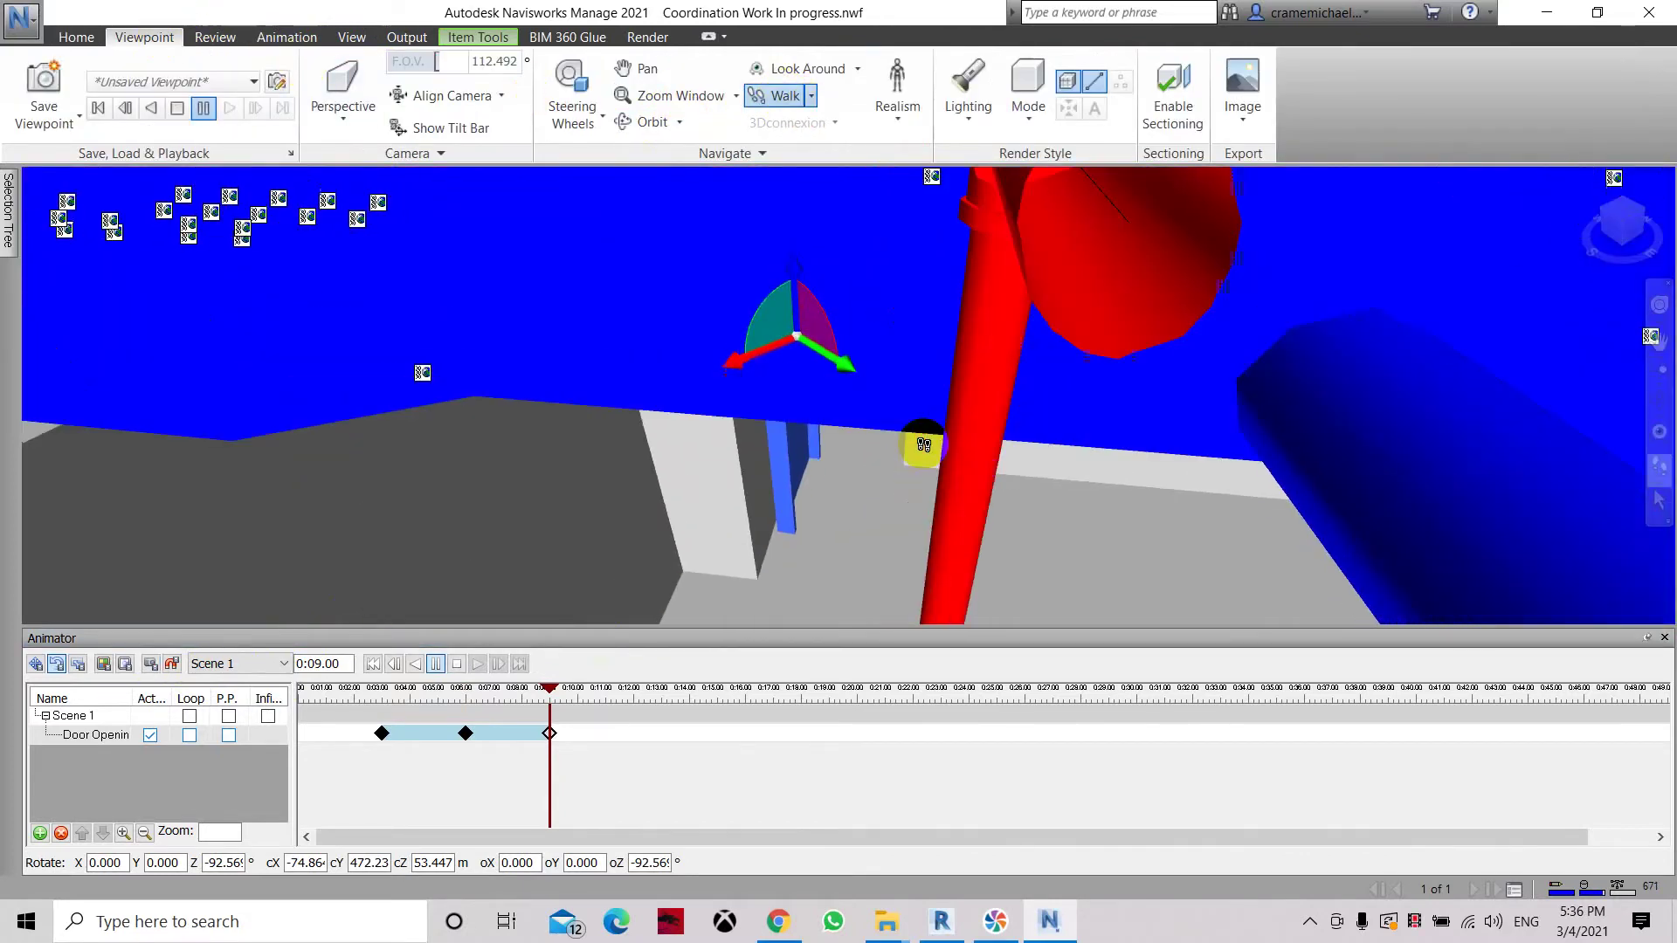
{"action": "scroll", "coordinate": [925, 444], "scroll_direction": "up", "scroll_amount": 3}
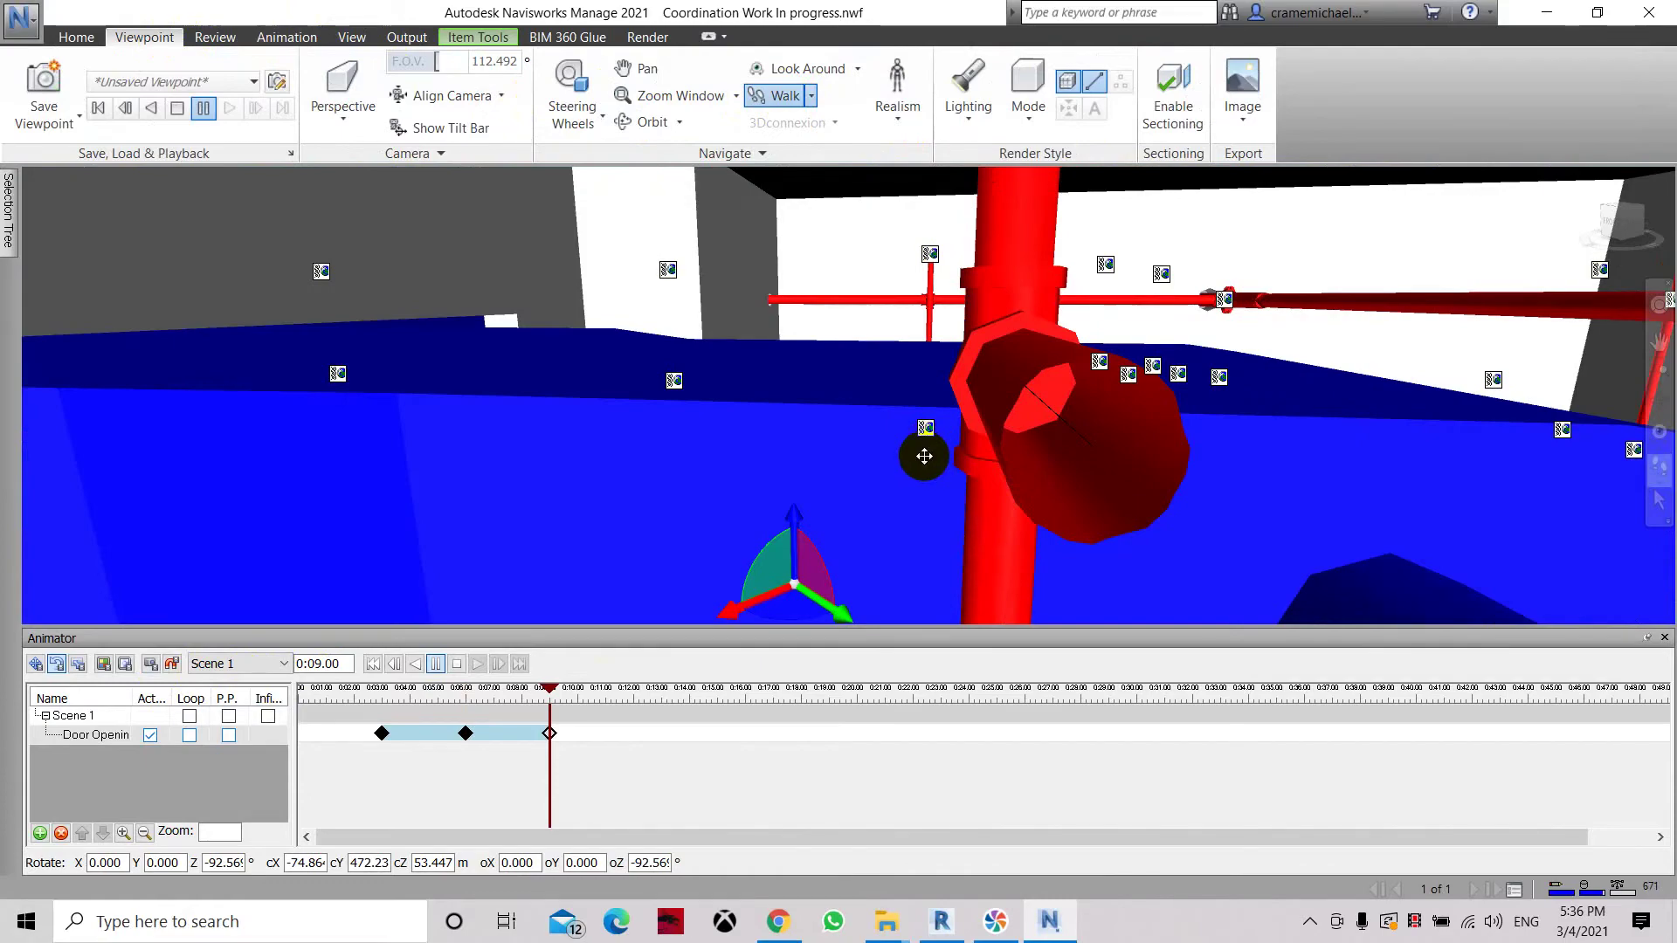
{"action": "key", "text": "ctrl+z"}
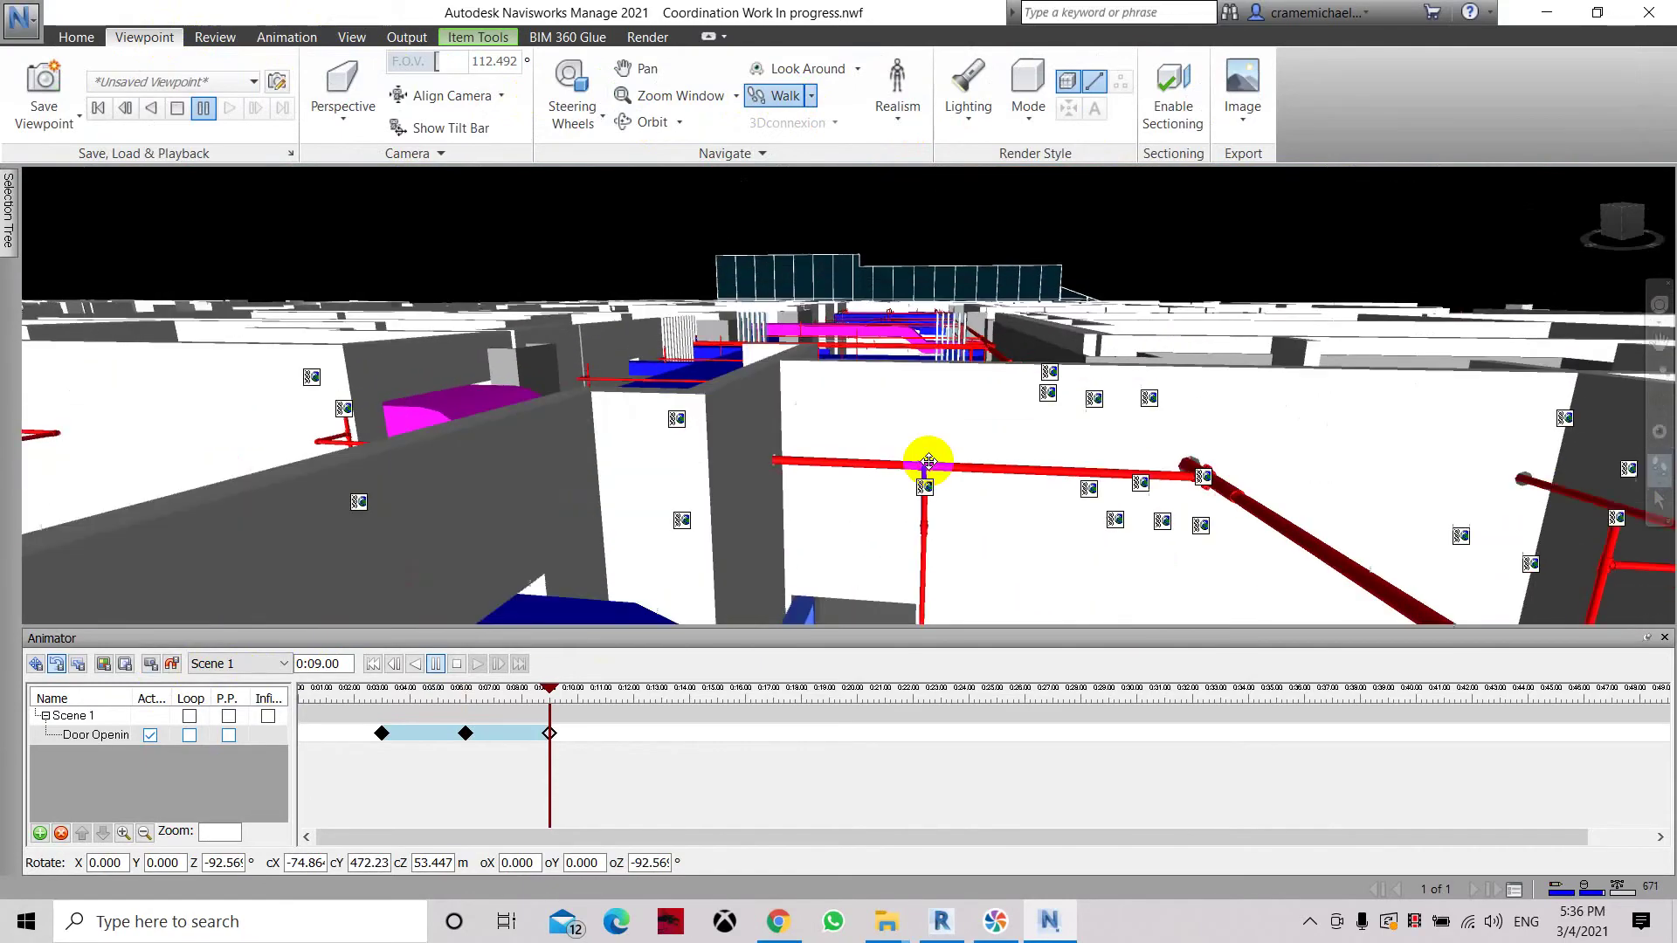
{"action": "left_click_drag", "start_coordinate": [928, 462], "coordinate": [928, 462]}
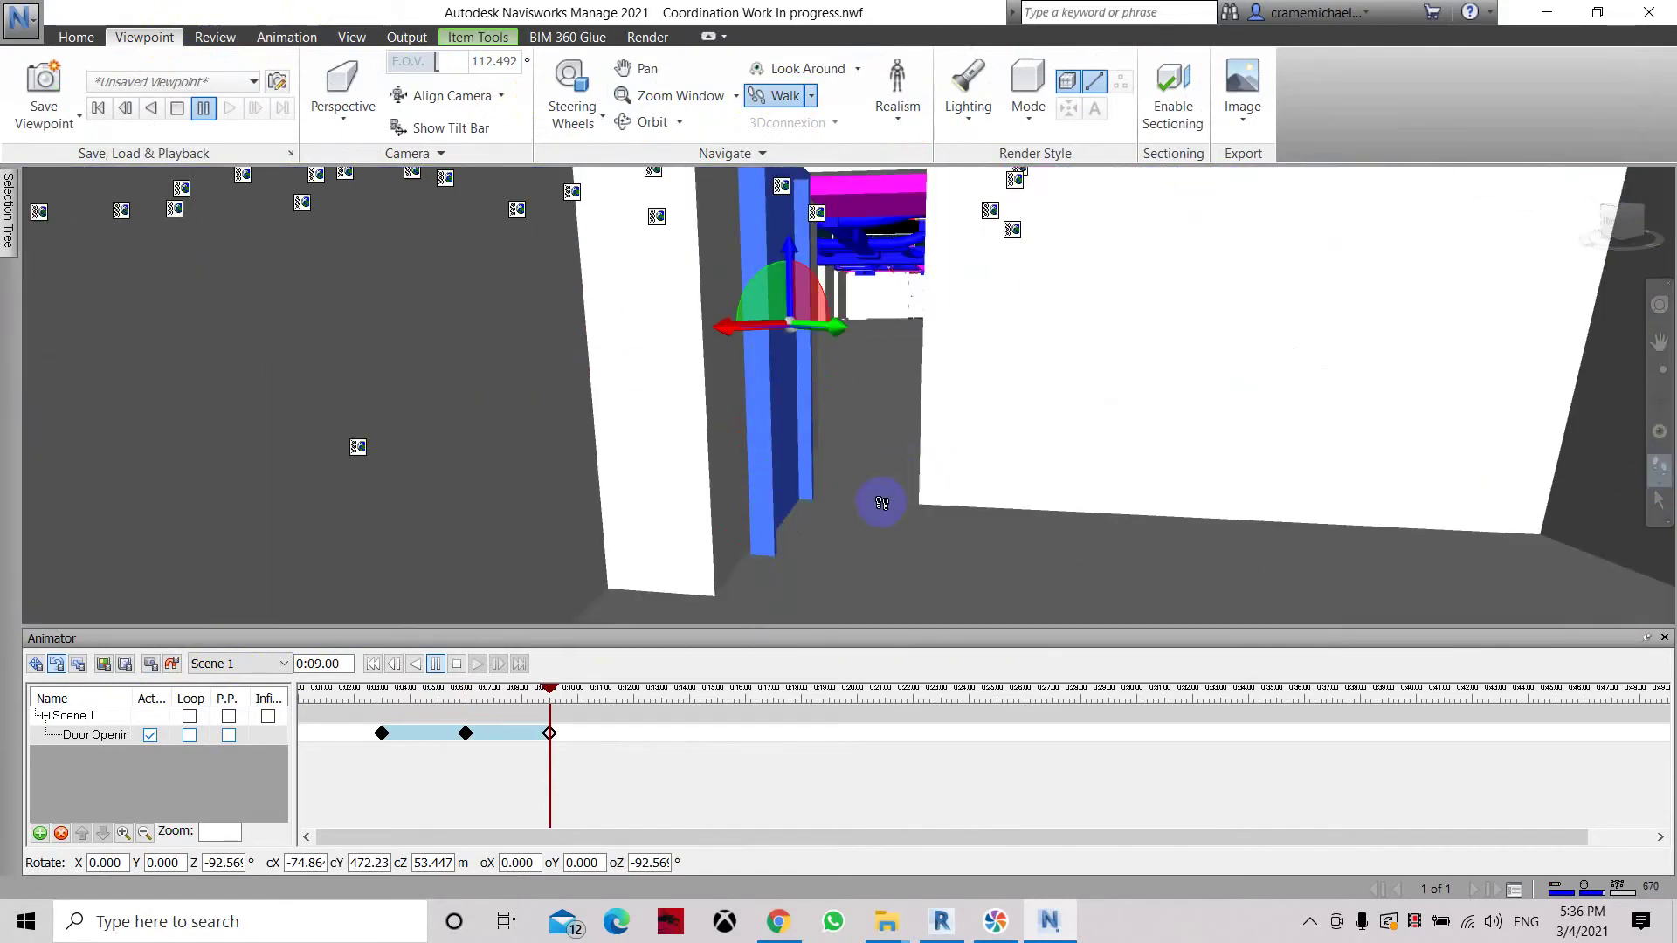
{"action": "scroll", "coordinate": [882, 503], "scroll_direction": "down", "scroll_amount": 2}
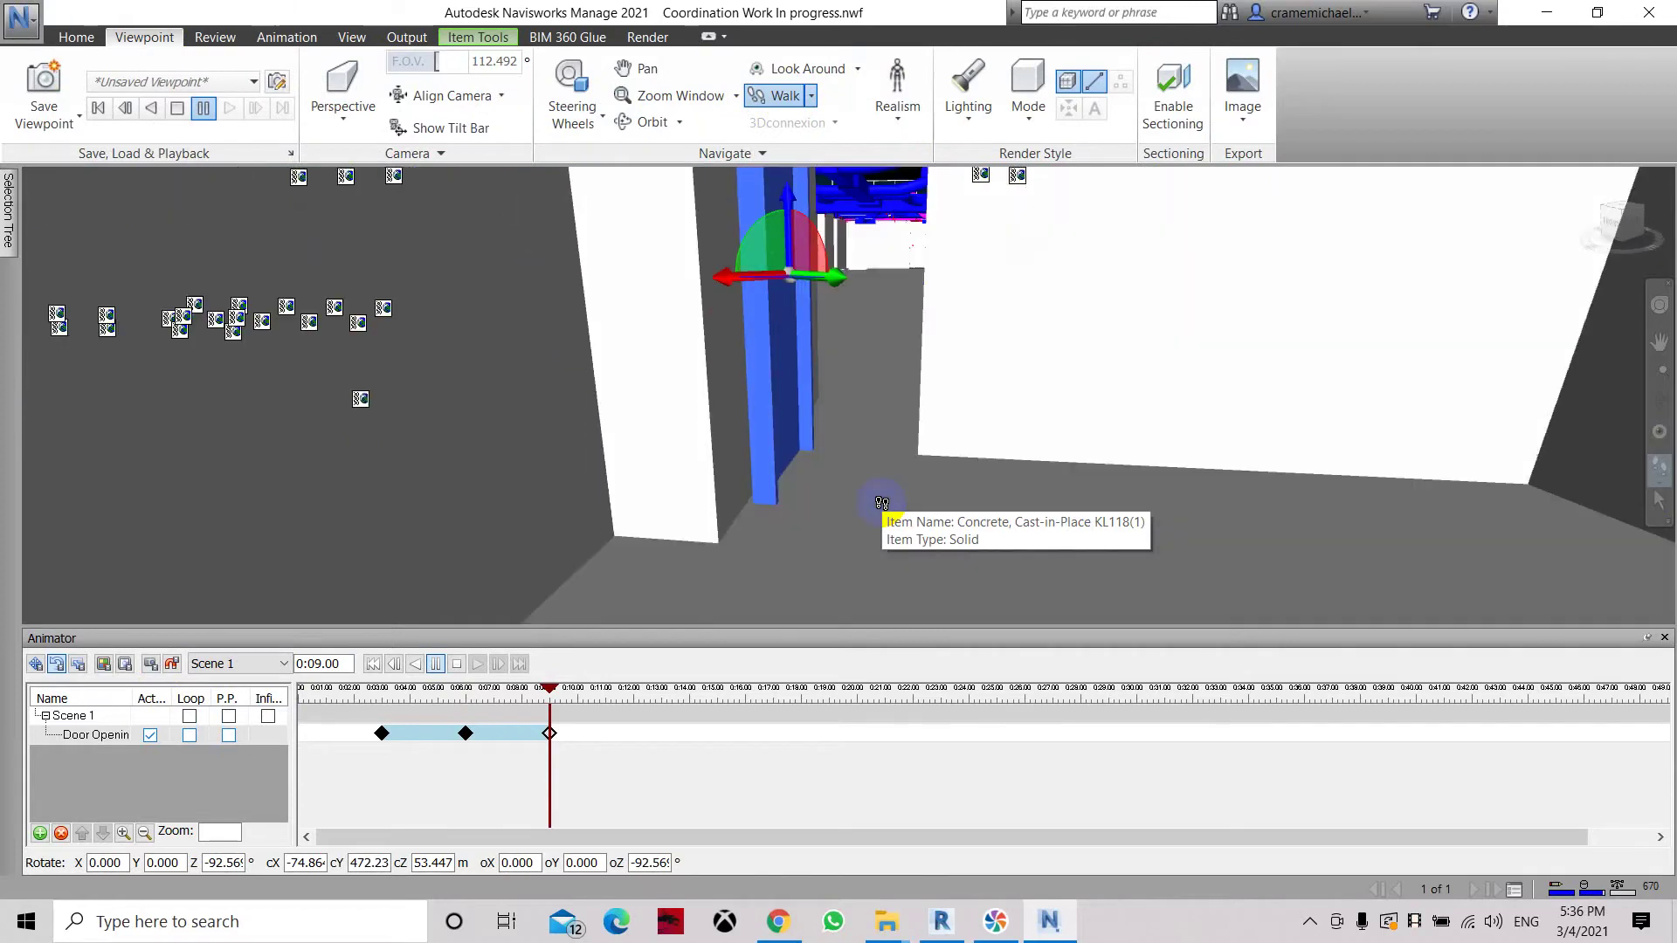
{"action": "scroll", "coordinate": [881, 503], "scroll_direction": "up", "scroll_amount": 2}
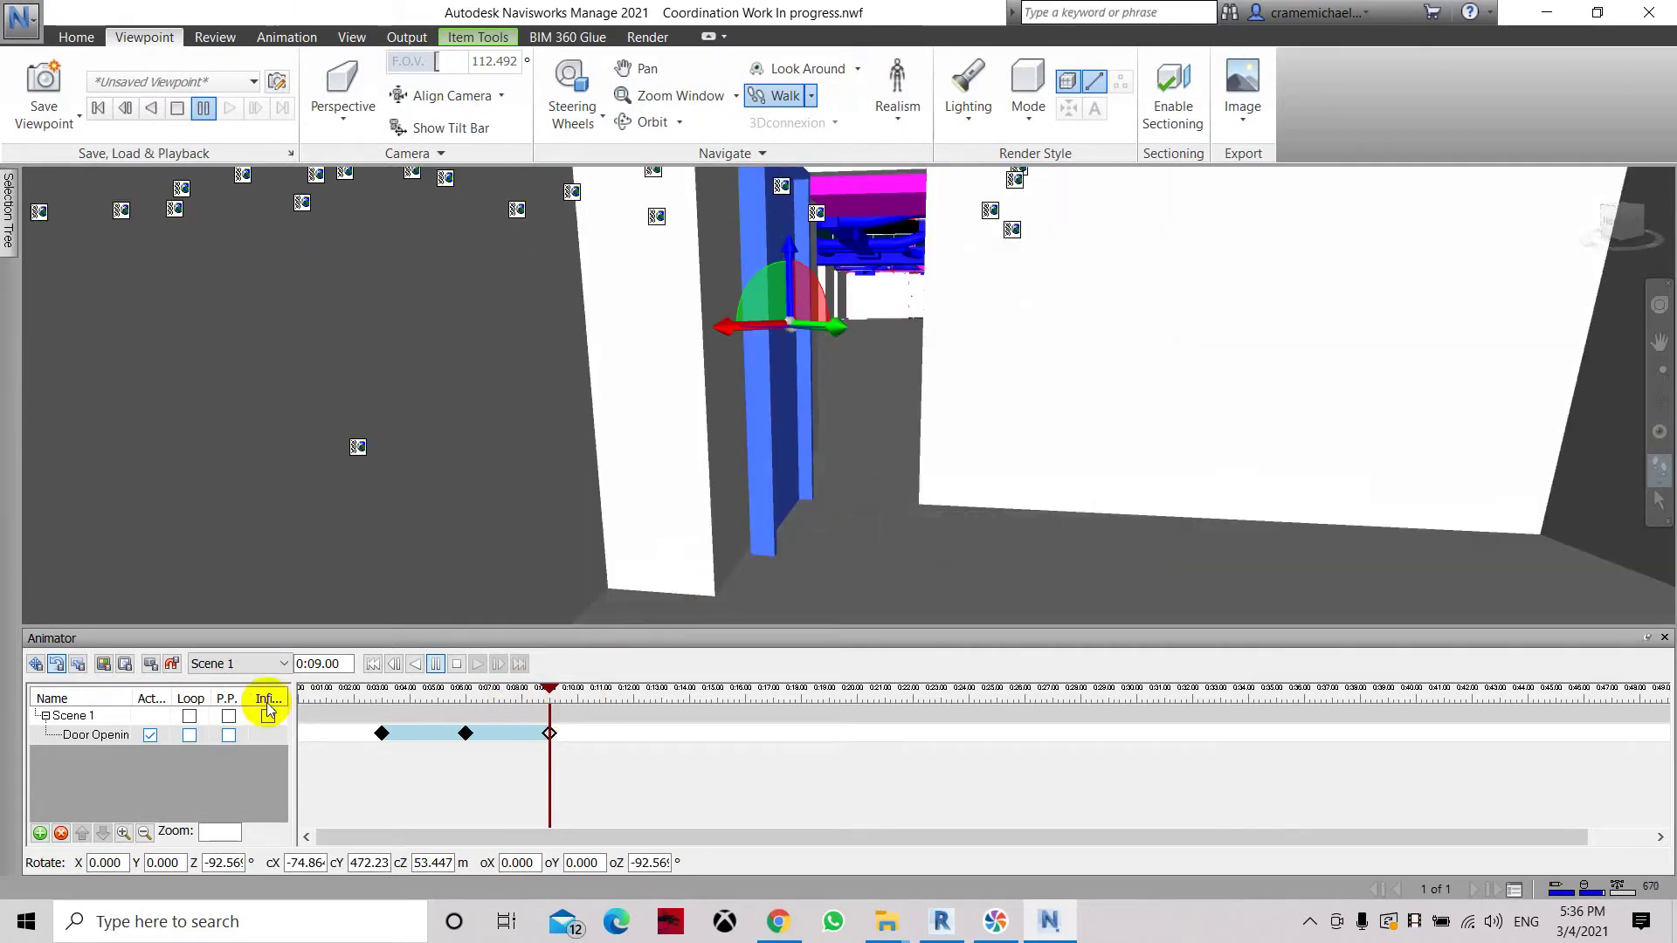
- Capture a door keyframe at 12 seconds, then nudge the door and view slightly
{"action": "left_click", "coordinate": [325, 664]}
{"action": "type", "text": "12"}
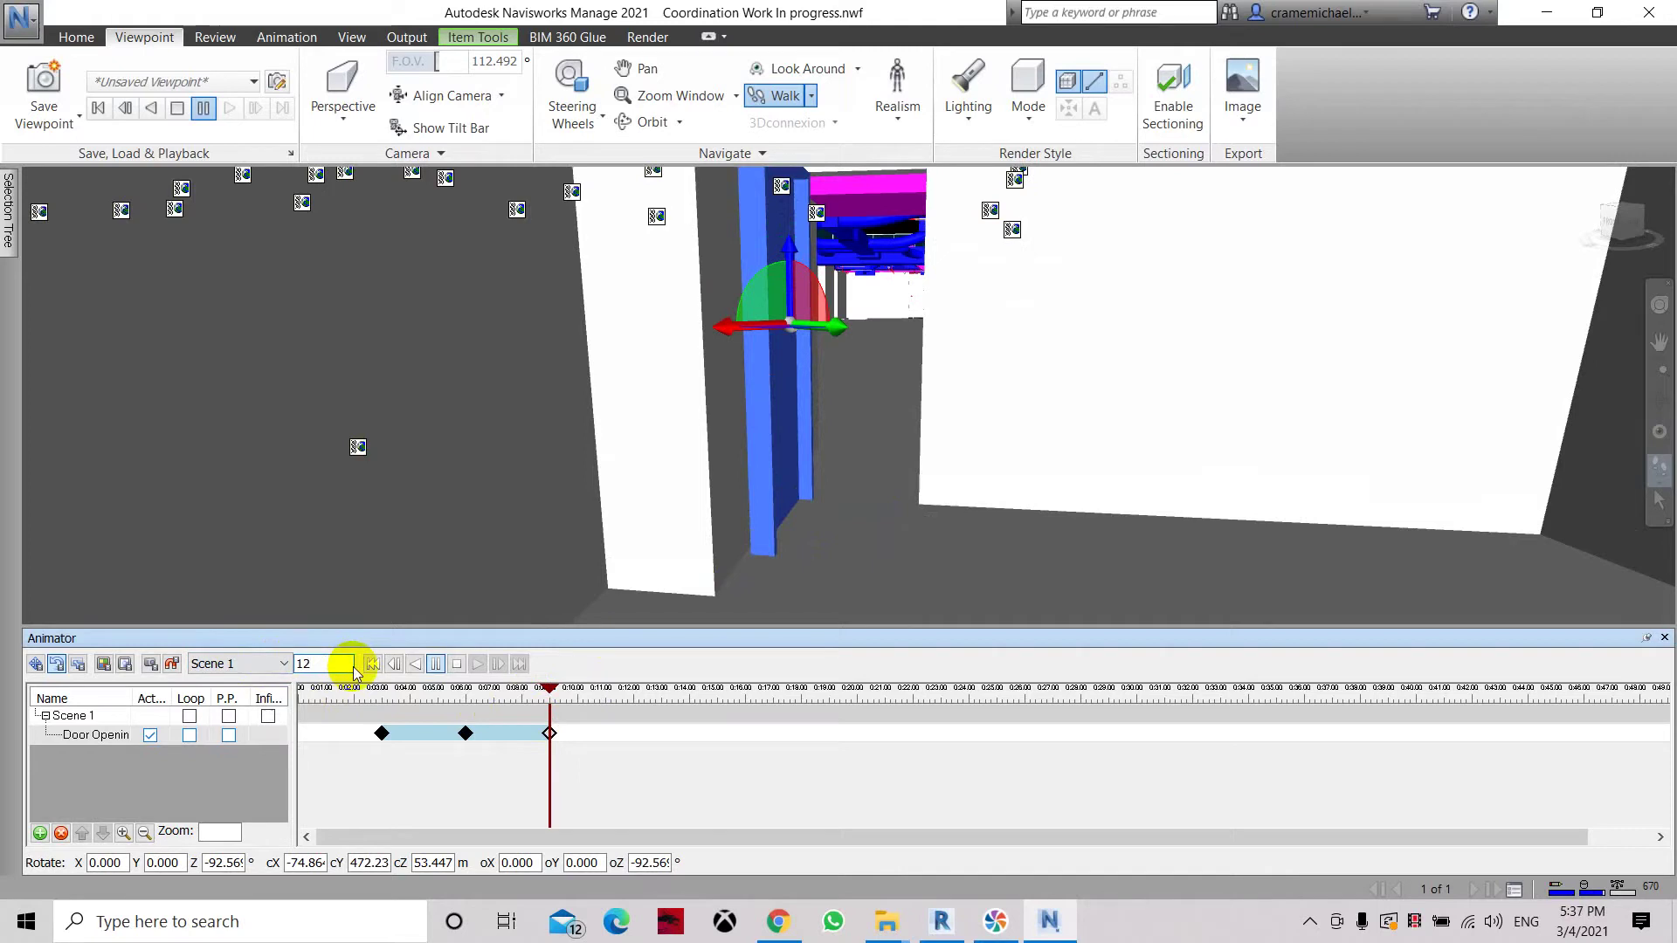
{"action": "key", "text": "Return"}
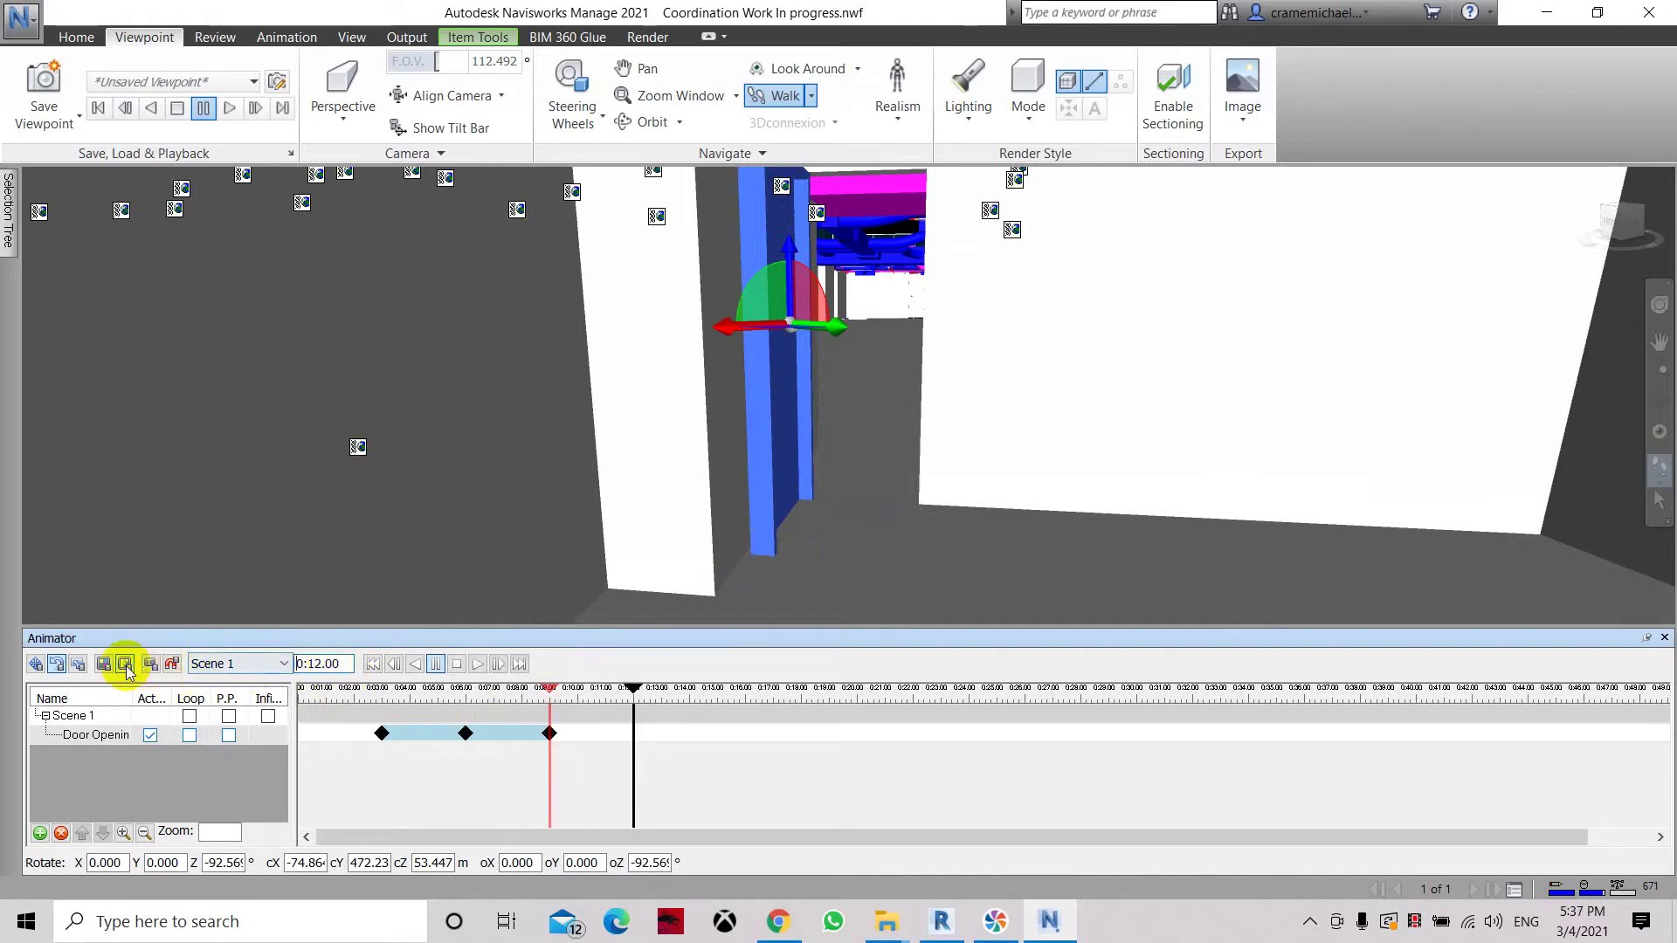
{"action": "left_click", "coordinate": [150, 664]}
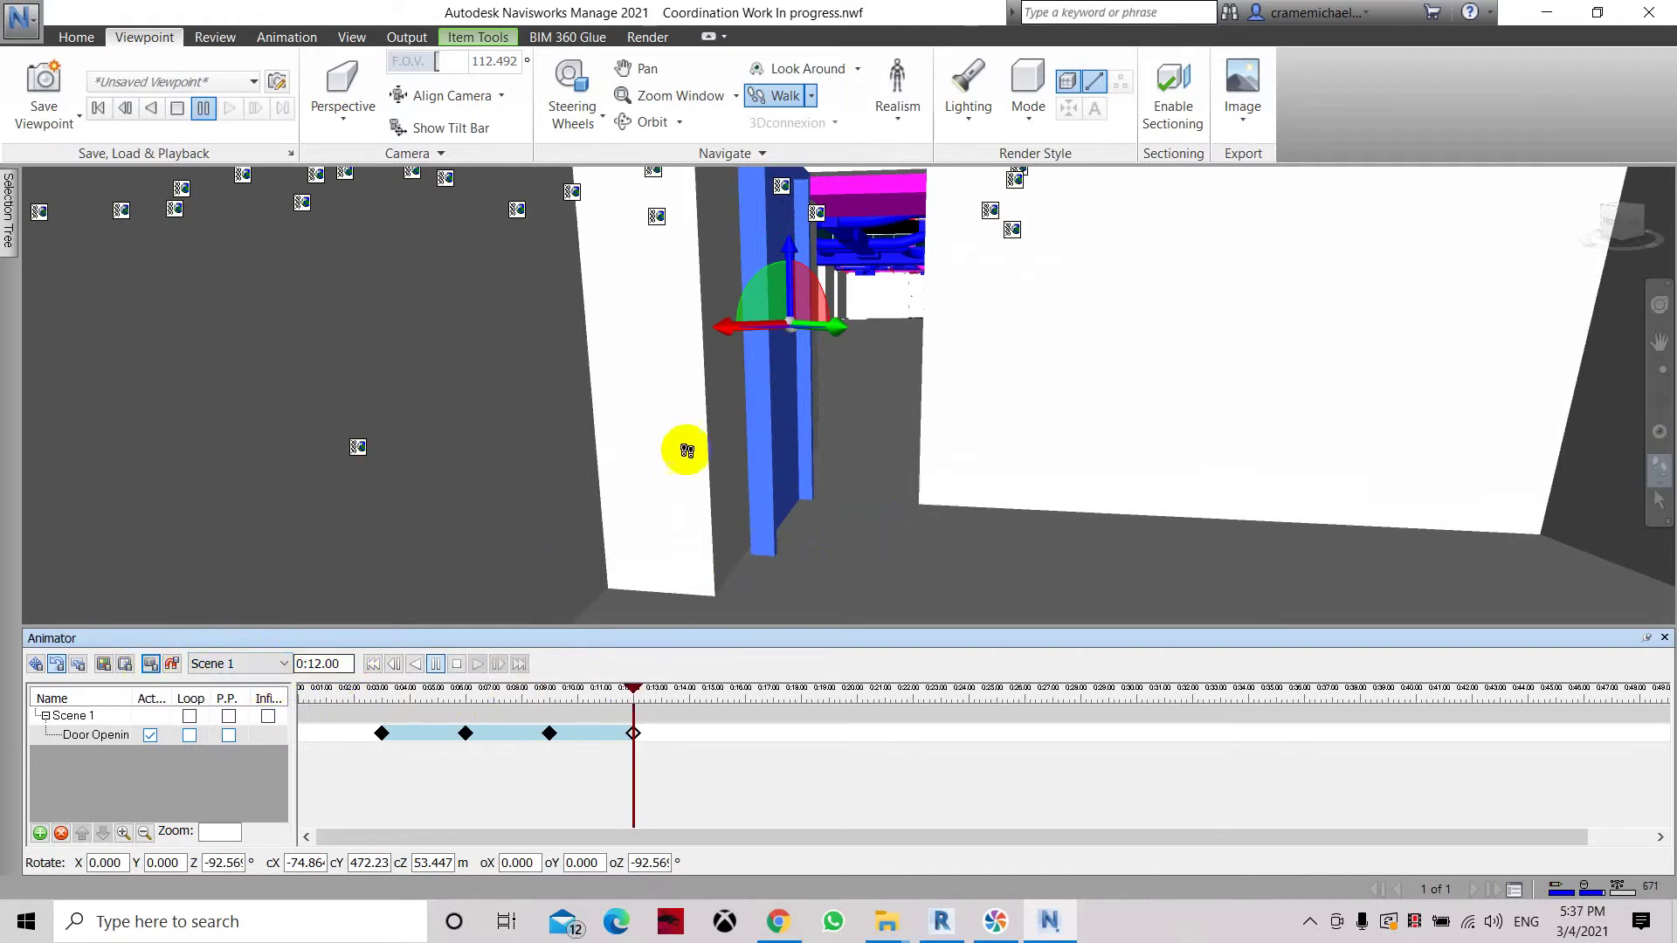
{"action": "left_click_drag", "start_coordinate": [786, 328], "coordinate": [784, 328]}
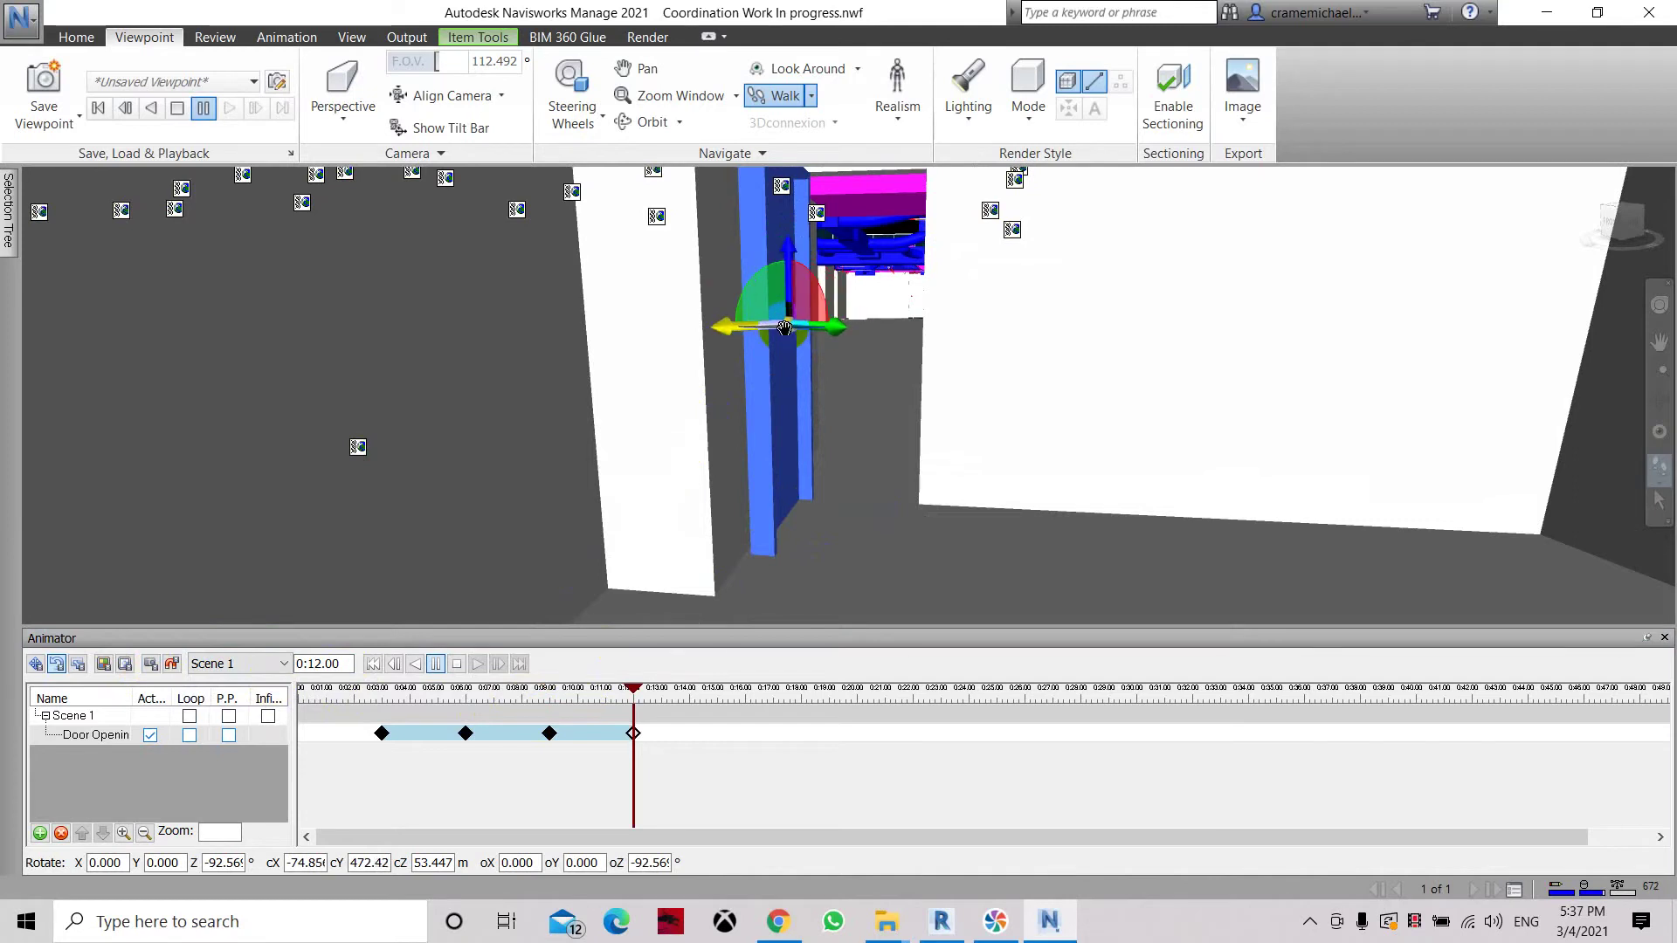
{"action": "left_click", "coordinate": [1629, 229]}
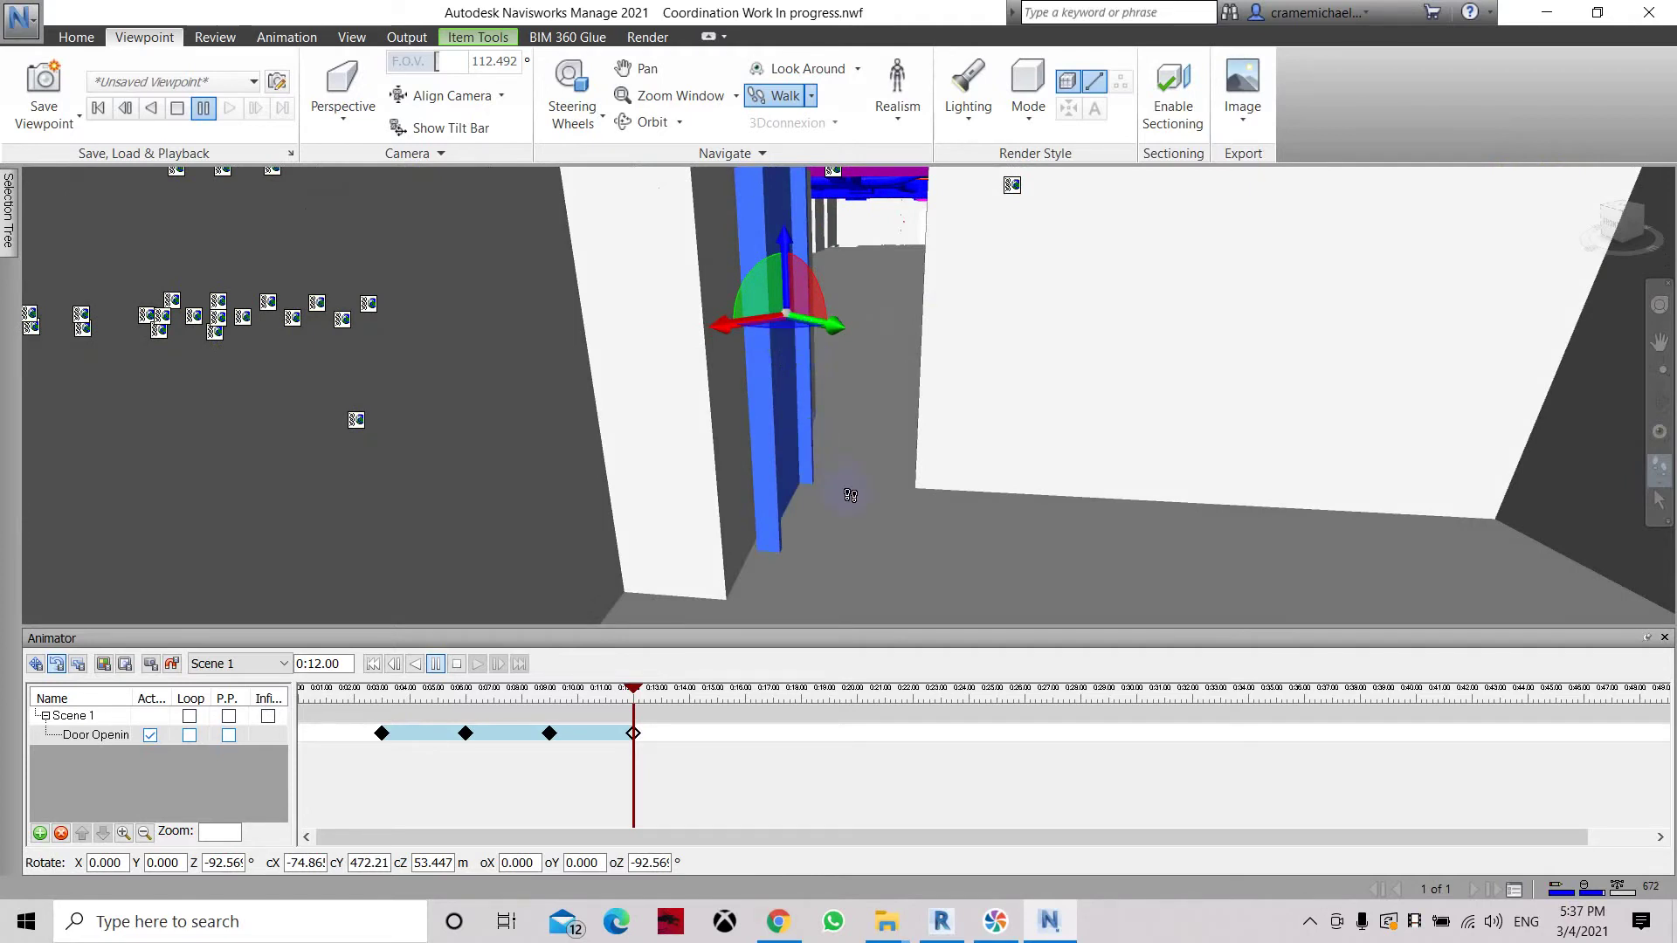
- Walk toward the door and capture a keyframe at 15 seconds
{"action": "key", "text": "Up"}
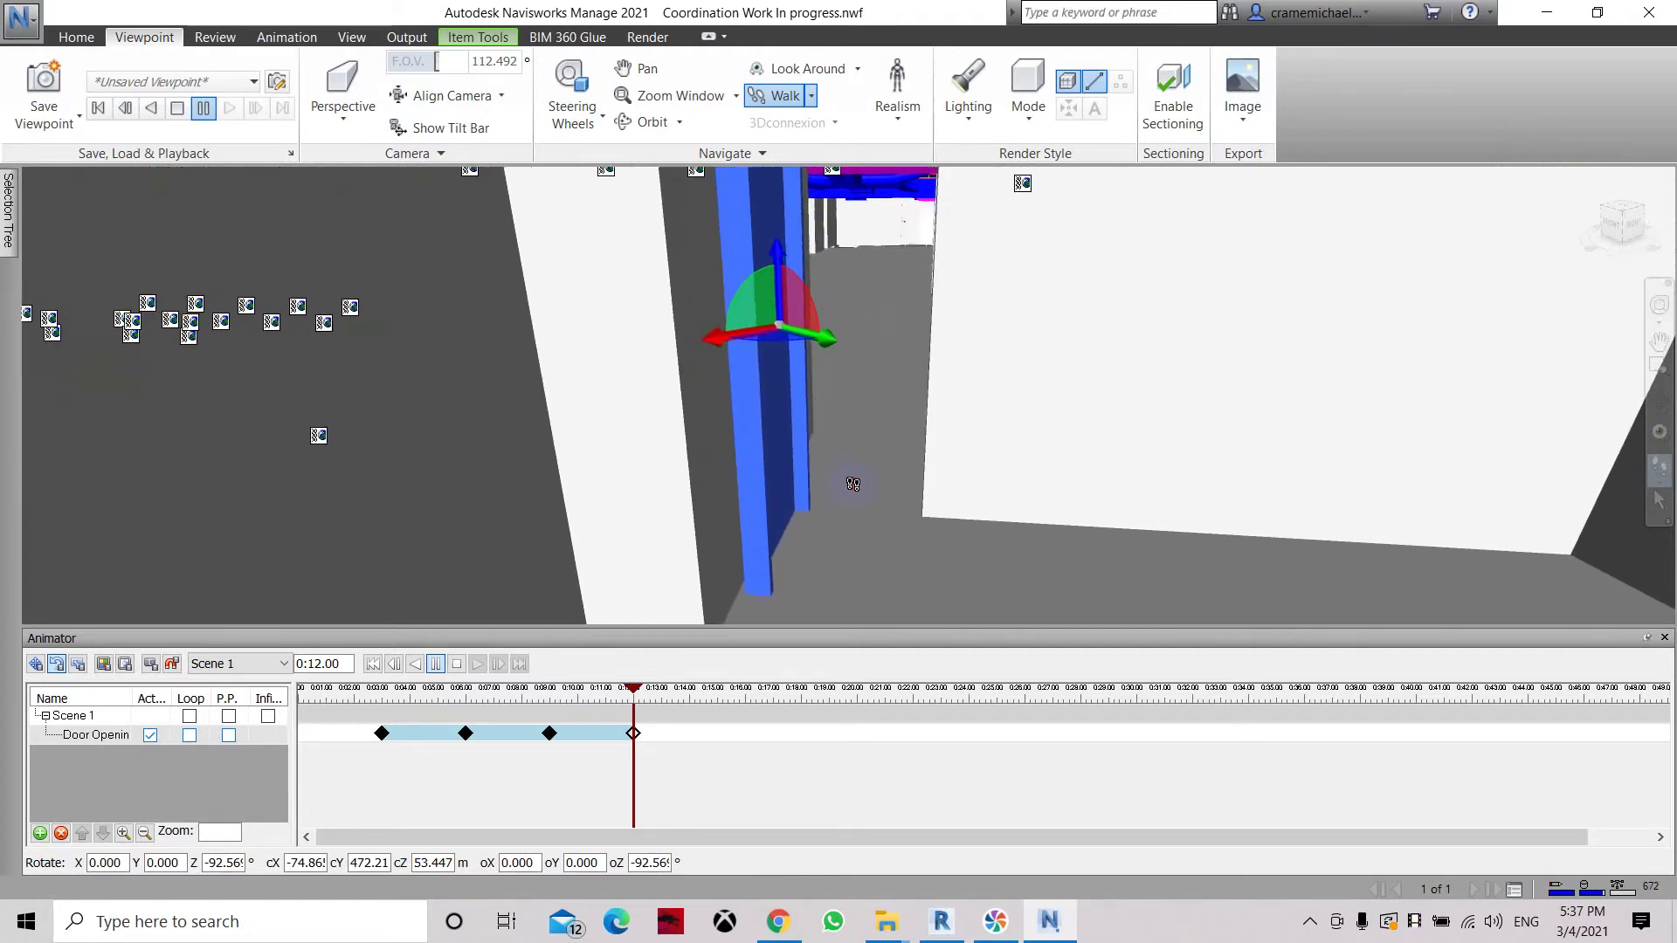
{"action": "key", "text": "Up"}
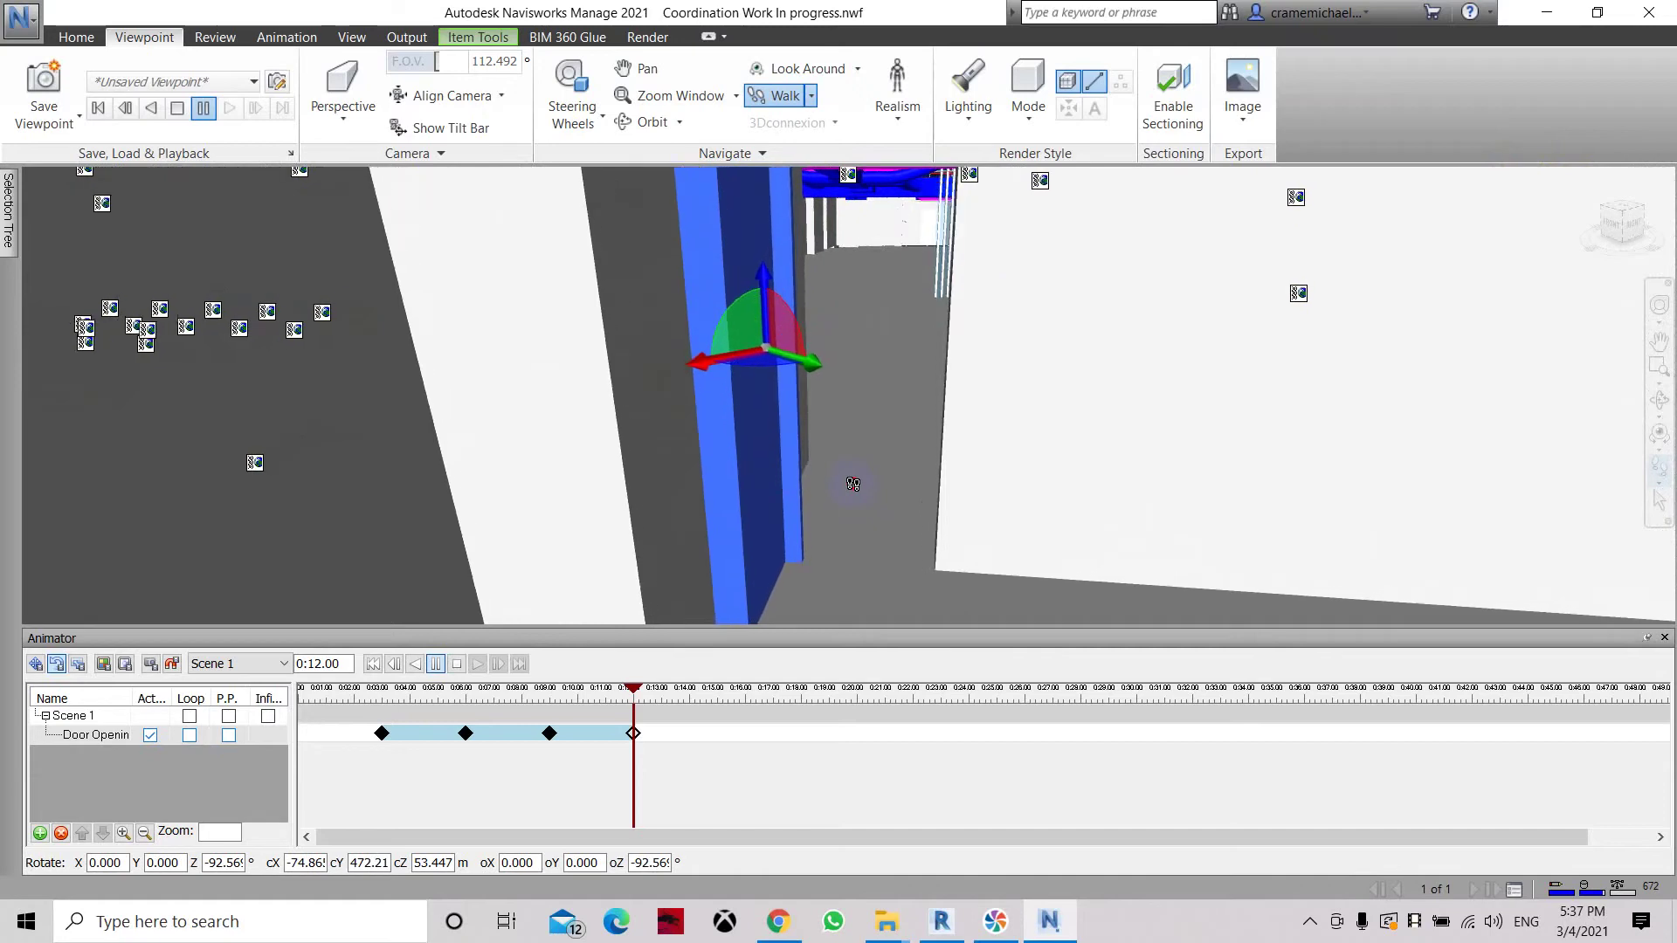
{"action": "key", "text": "Up"}
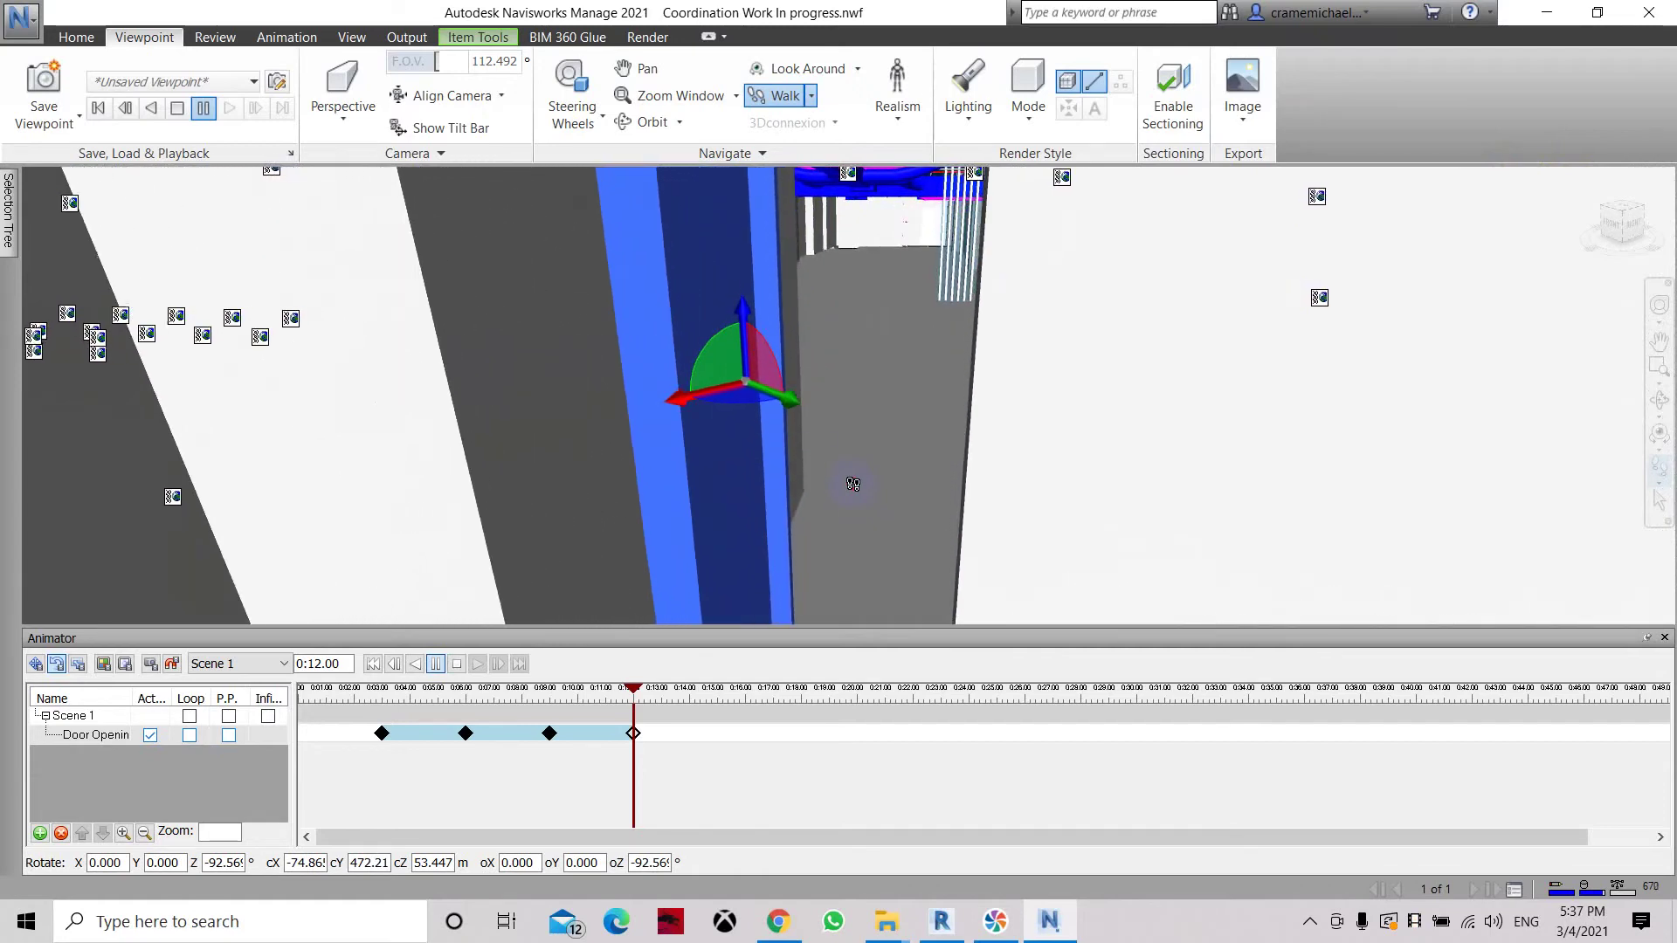
{"action": "left_click_drag", "start_coordinate": [342, 664], "coordinate": [295, 668]}
{"action": "type", "text": "15"}
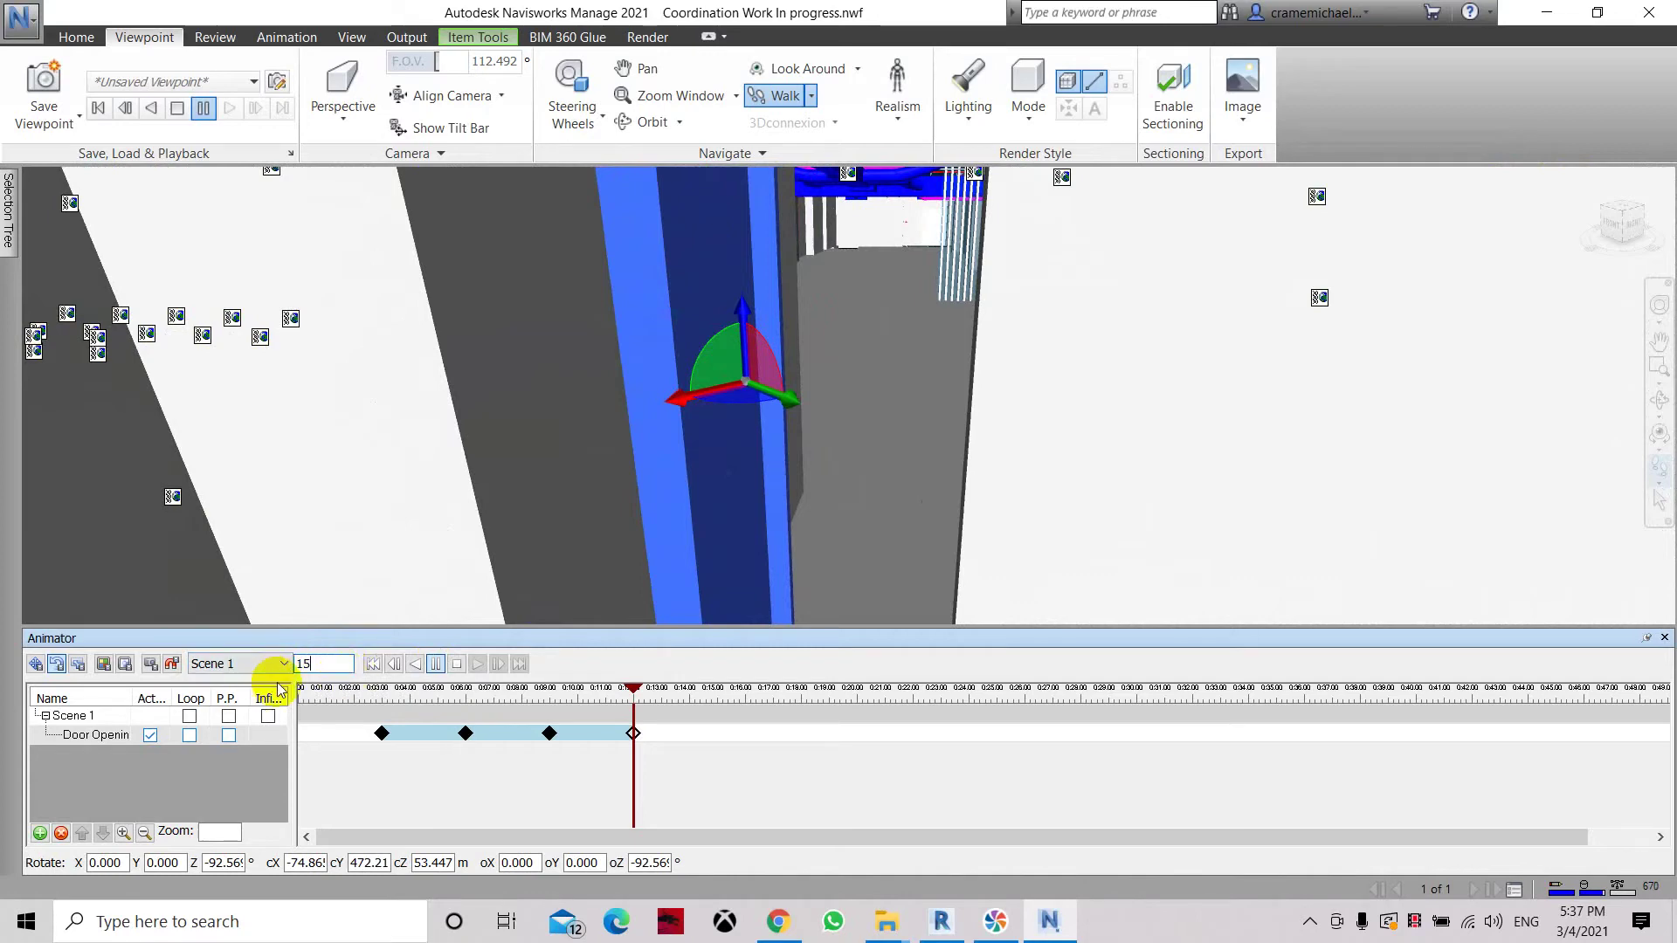
{"action": "key", "text": "Return"}
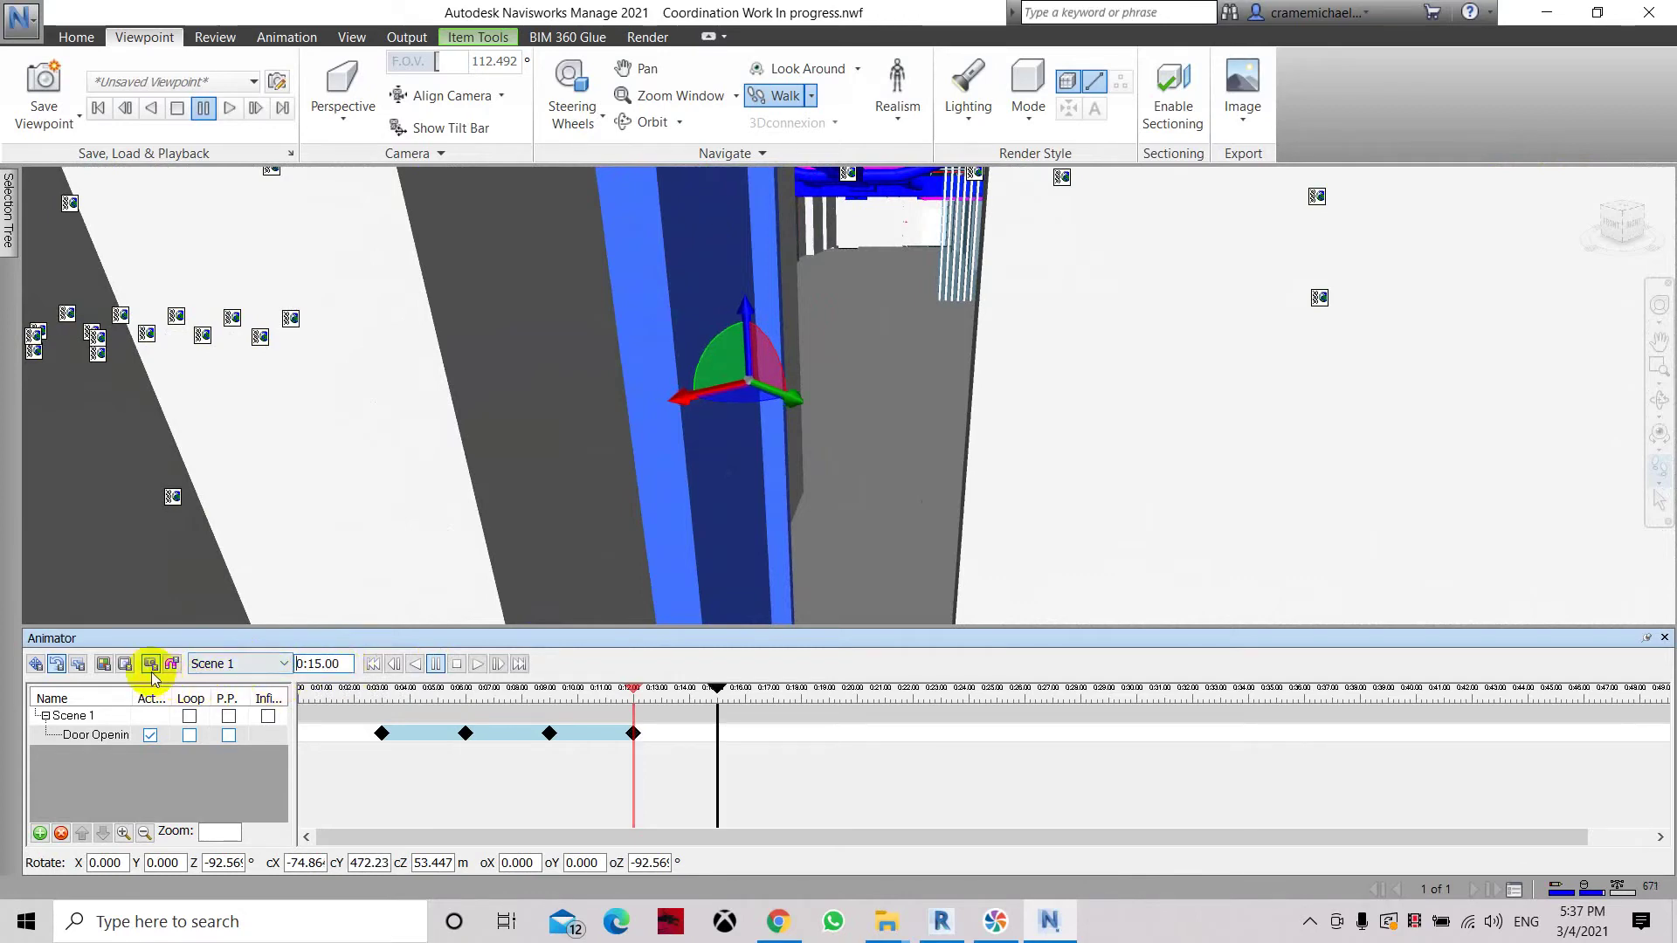
{"action": "left_click", "coordinate": [150, 669]}
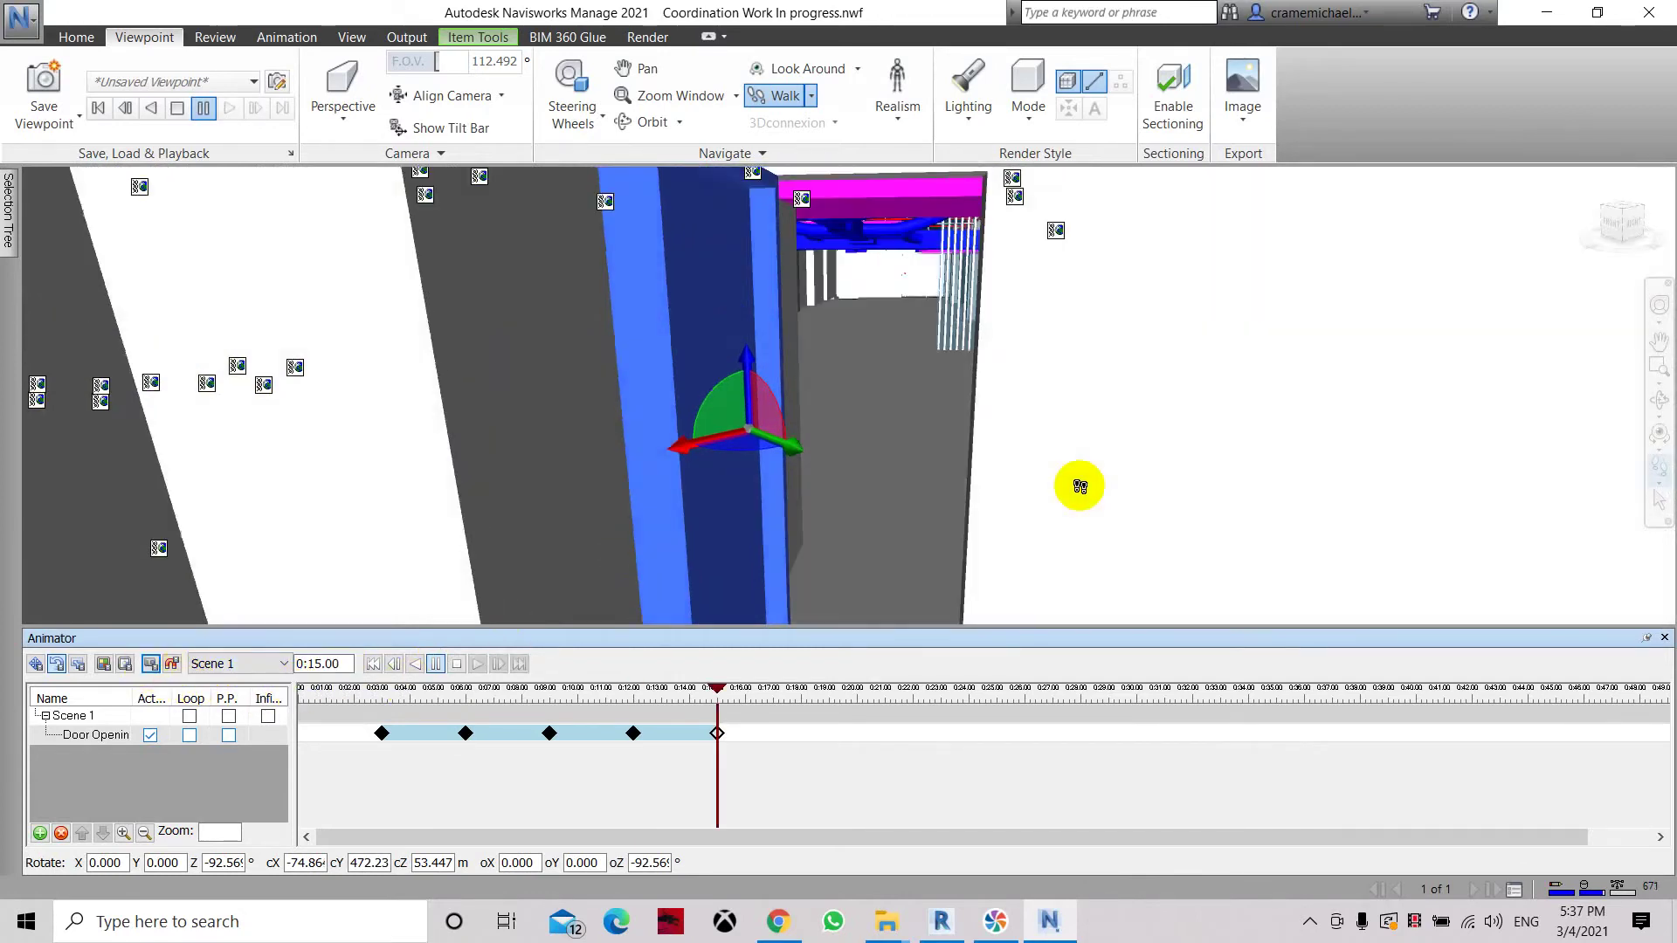
{"action": "scroll", "coordinate": [1030, 553], "scroll_direction": "down", "scroll_amount": 3}
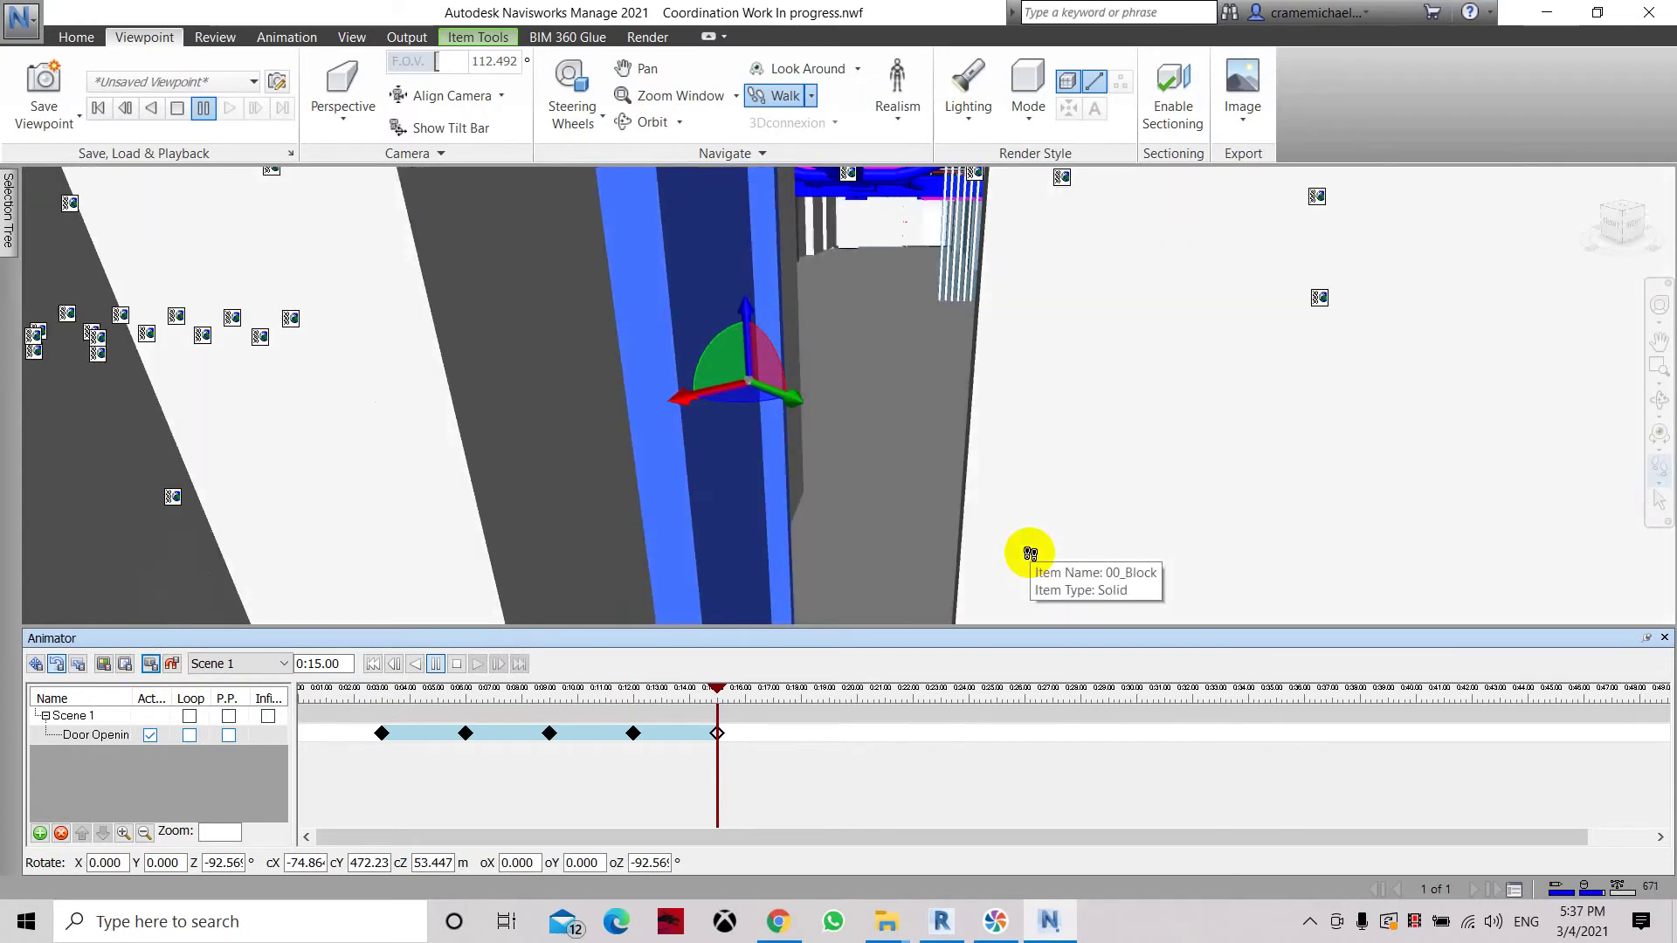
{"action": "mouse_move", "coordinate": [1025, 536]}
{"action": "left_mouse_down"}
{"action": "mouse_move", "coordinate": [1025, 516]}
{"action": "mouse_move", "coordinate": [1032, 585]}
{"action": "mouse_move", "coordinate": [873, 596]}
{"action": "left_mouse_up"}
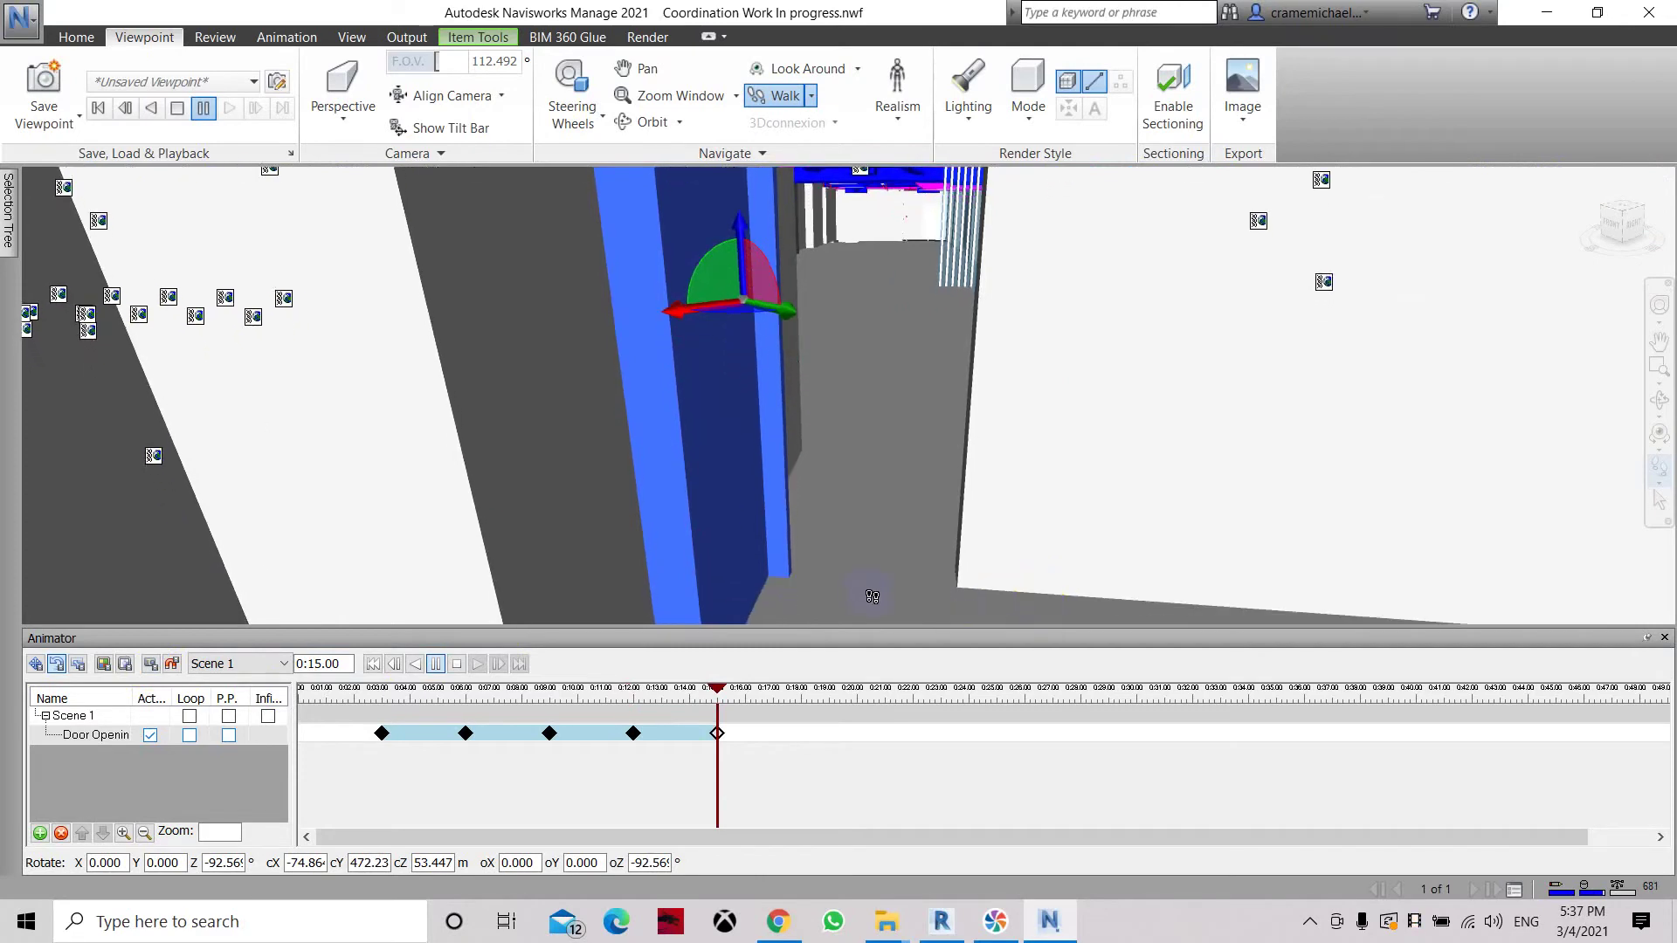
{"action": "mouse_move", "coordinate": [1216, 460]}
{"action": "left_mouse_down"}
{"action": "mouse_move", "coordinate": [1085, 463]}
{"action": "mouse_move", "coordinate": [1065, 499]}
{"action": "left_mouse_up"}
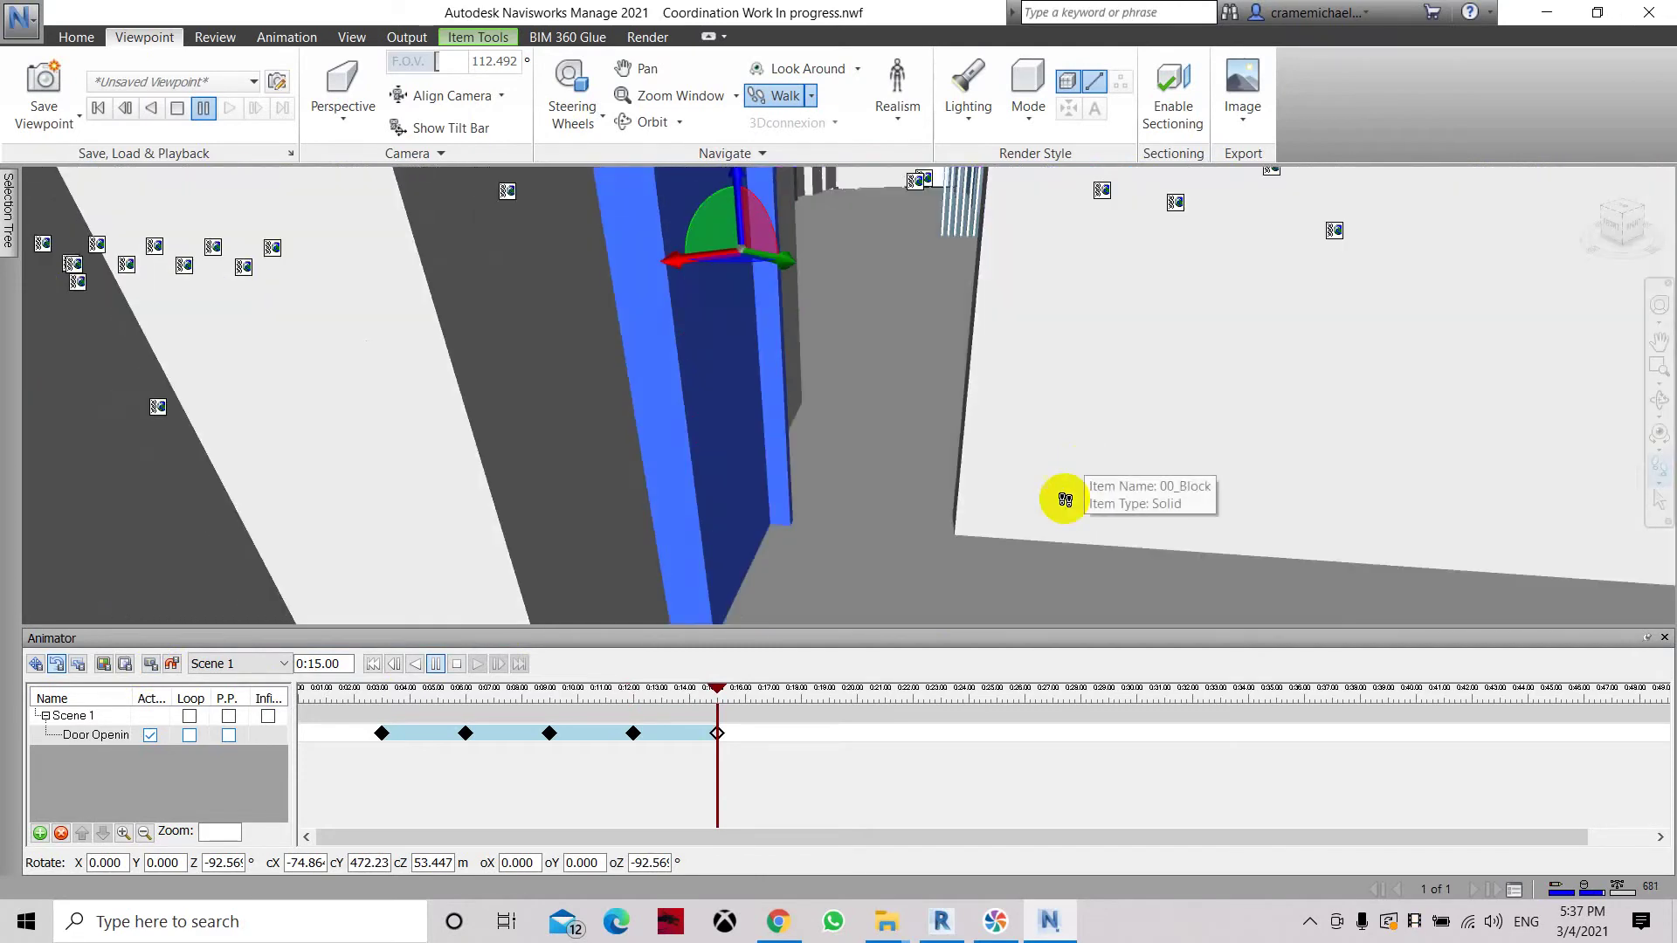
{"action": "left_click", "coordinate": [638, 69]}
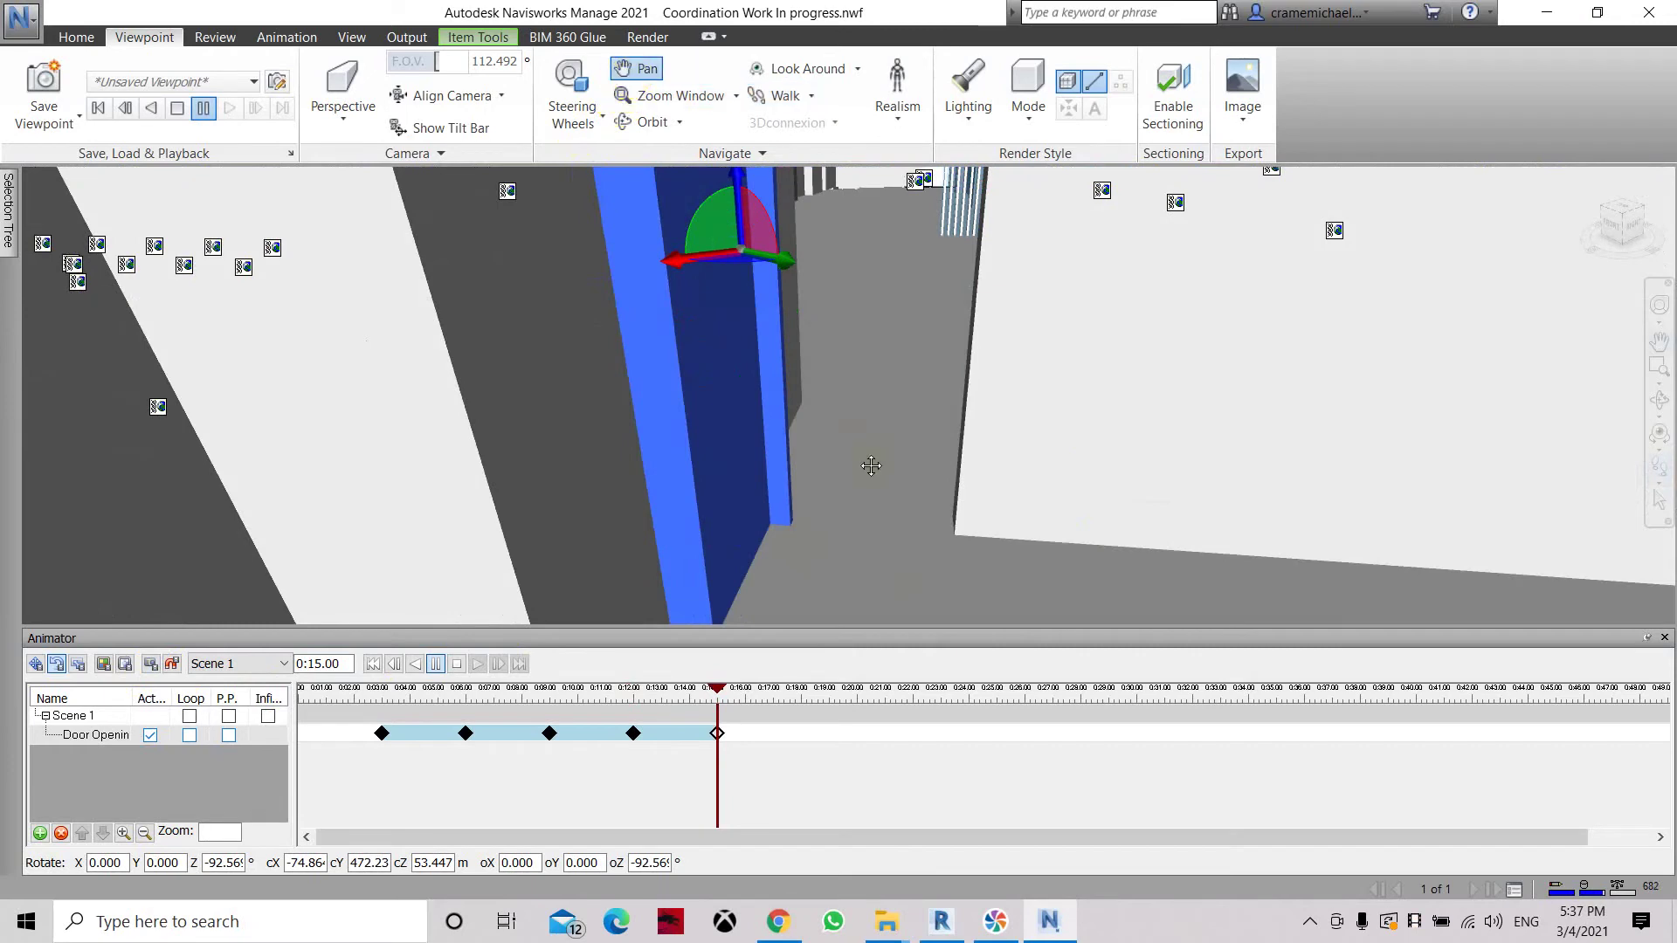
{"action": "left_click_drag", "start_coordinate": [871, 465], "coordinate": [898, 371]}
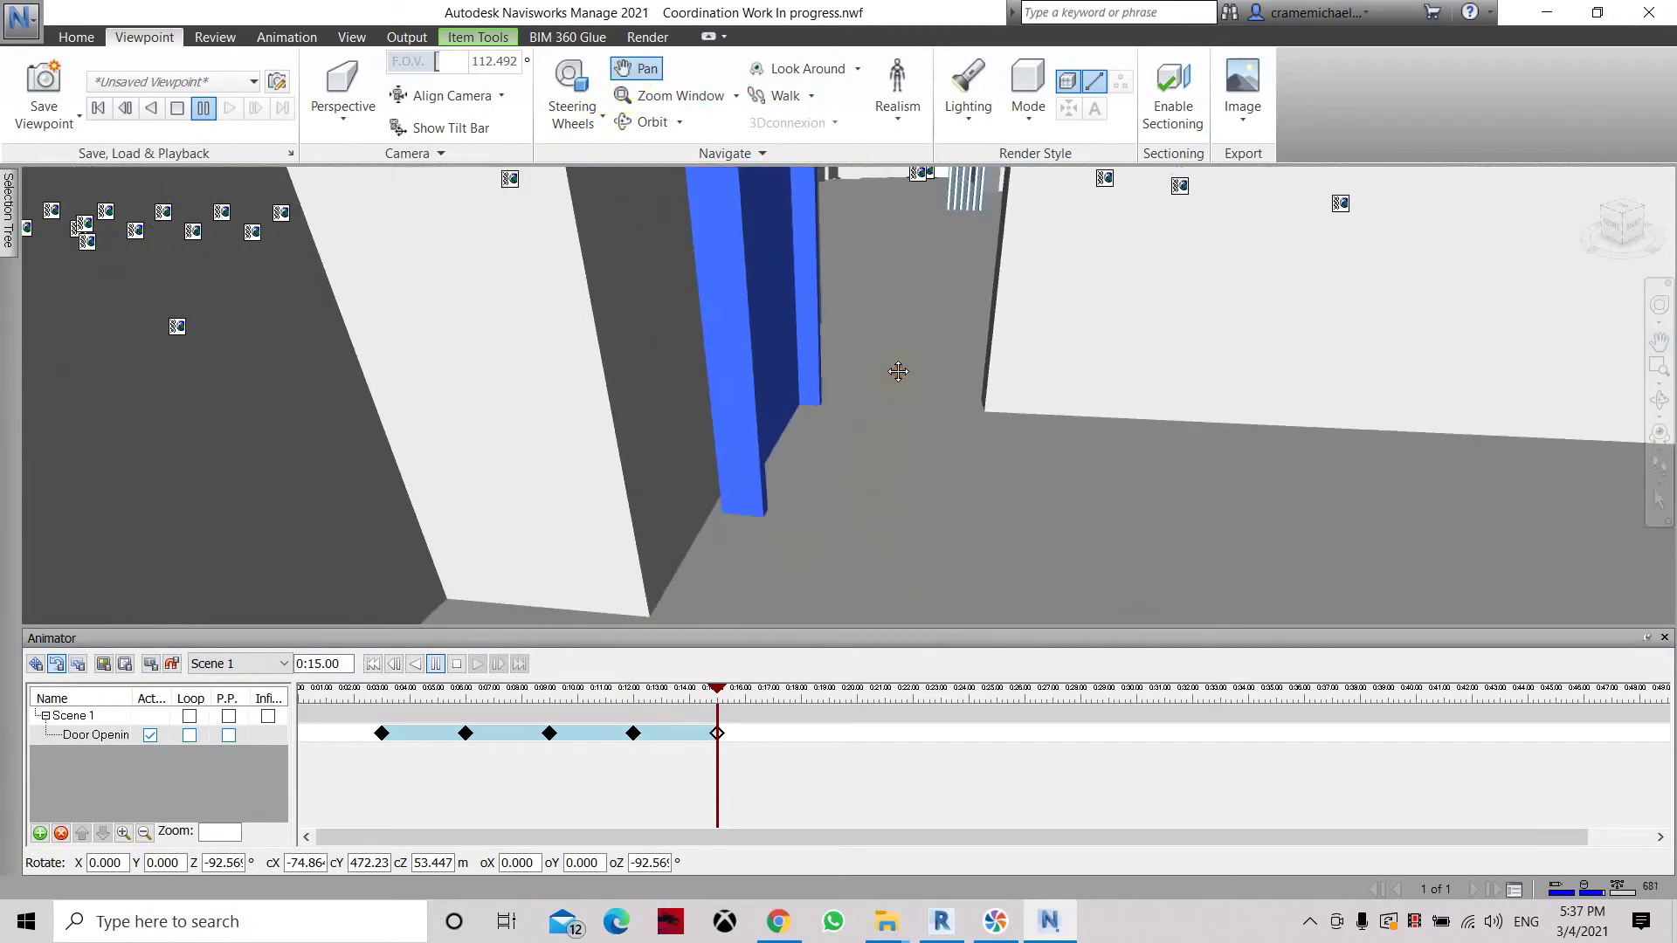
{"action": "scroll", "coordinate": [908, 376], "scroll_direction": "up", "scroll_amount": 2}
{"action": "scroll", "coordinate": [917, 389], "scroll_direction": "up", "scroll_amount": 2}
{"action": "scroll", "coordinate": [918, 397], "scroll_direction": "up", "scroll_amount": 2}
{"action": "scroll", "coordinate": [923, 410], "scroll_direction": "up", "scroll_amount": 2}
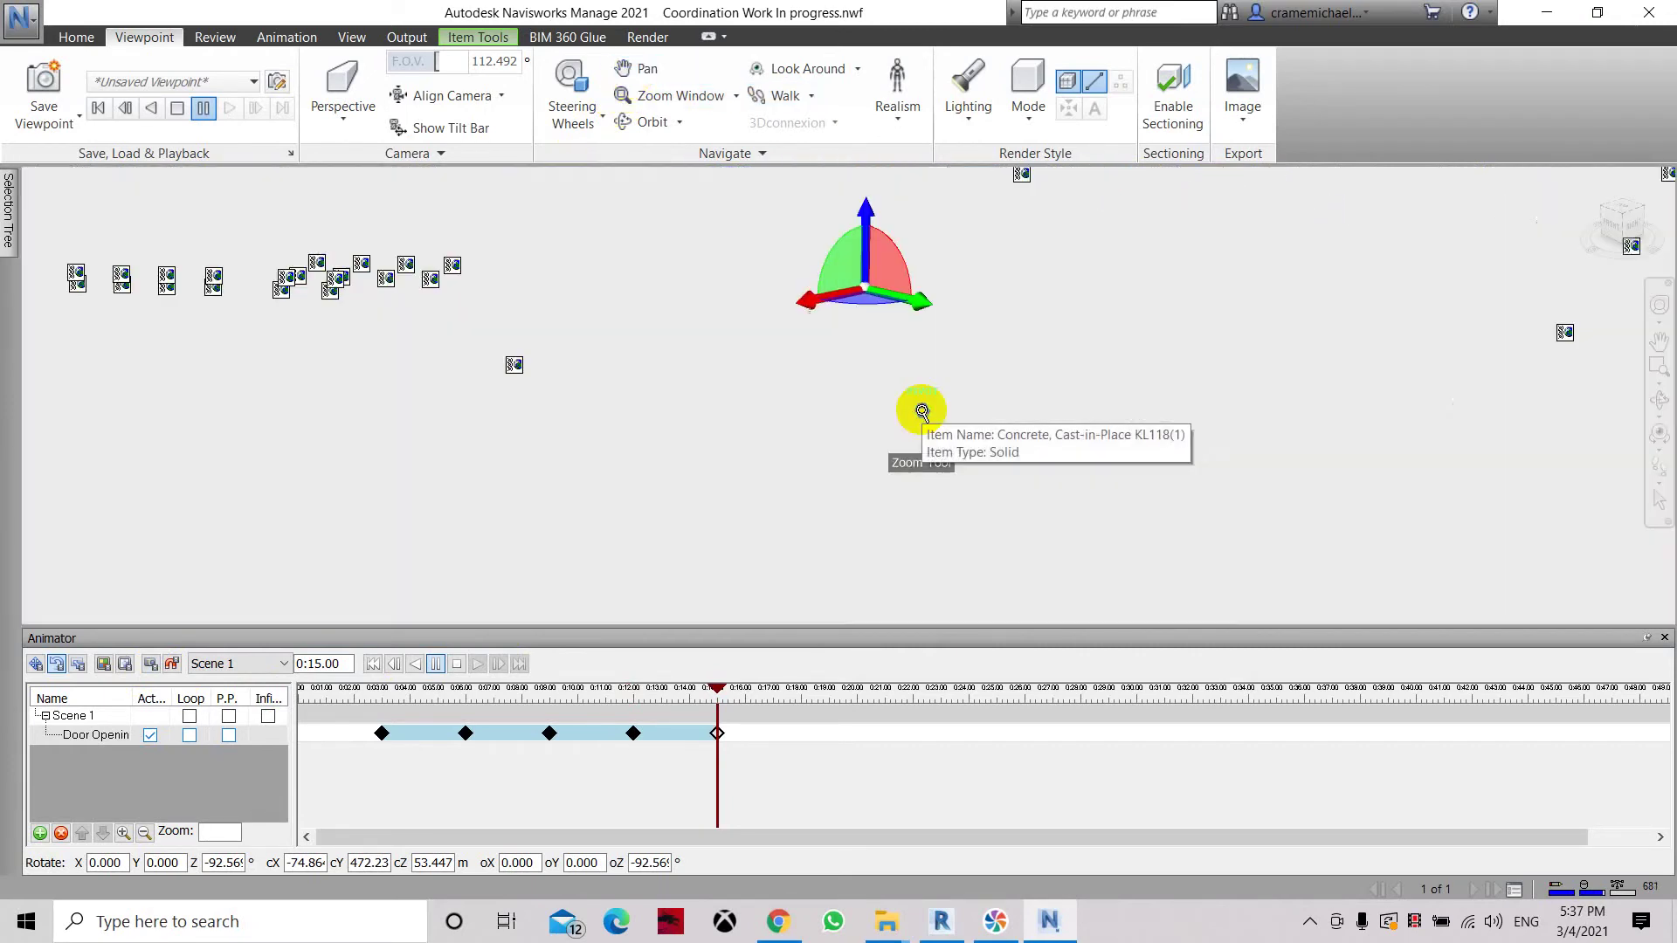
{"action": "scroll", "coordinate": [923, 411], "scroll_direction": "up", "scroll_amount": 1}
{"action": "scroll", "coordinate": [923, 411], "scroll_direction": "up", "scroll_amount": 1}
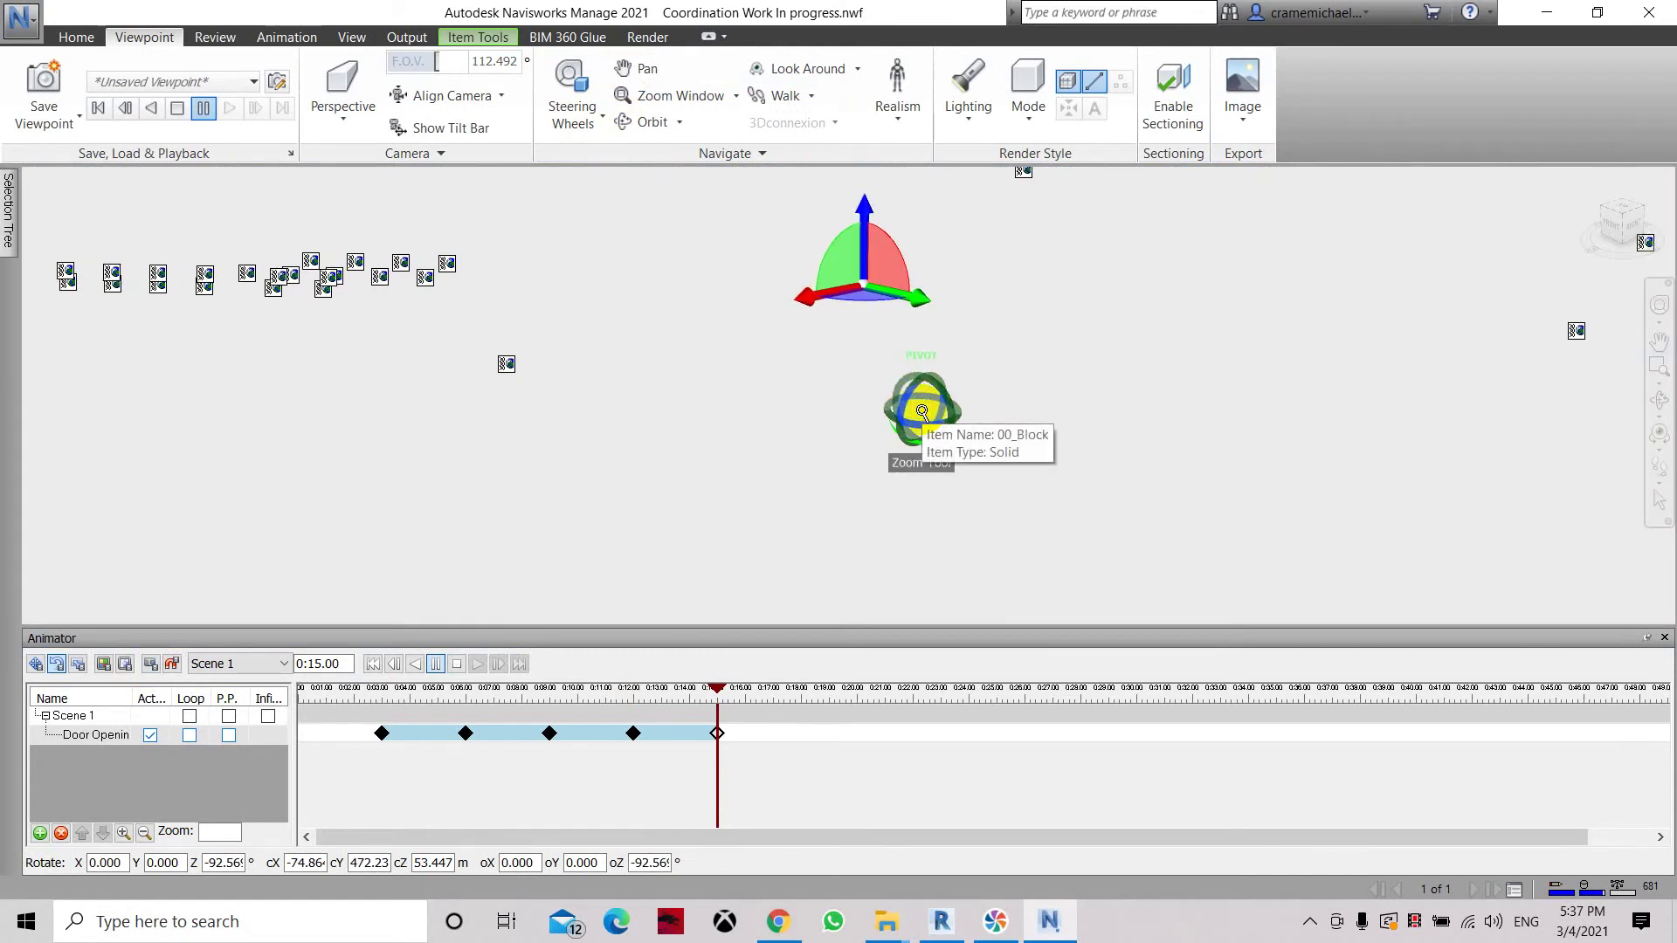
{"action": "scroll", "coordinate": [923, 410], "scroll_direction": "up", "scroll_amount": 1}
{"action": "scroll", "coordinate": [922, 410], "scroll_direction": "up", "scroll_amount": 1}
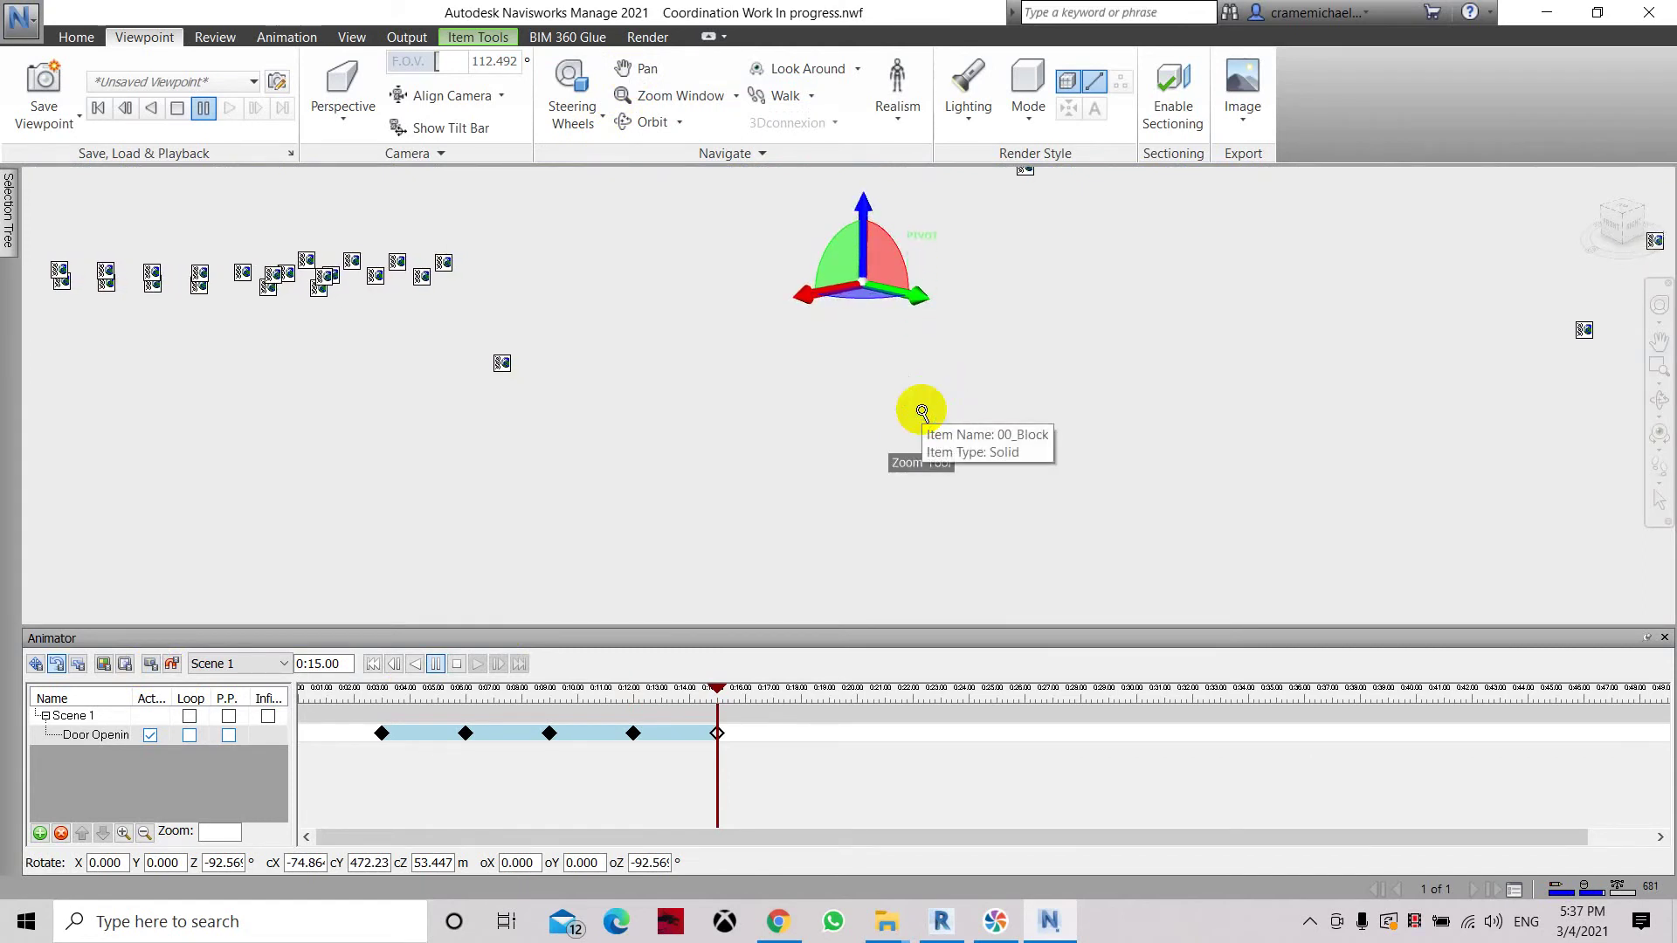
{"action": "key", "text": "ctrl+6"}
{"action": "scroll", "coordinate": [955, 580], "scroll_direction": "down", "scroll_amount": 1}
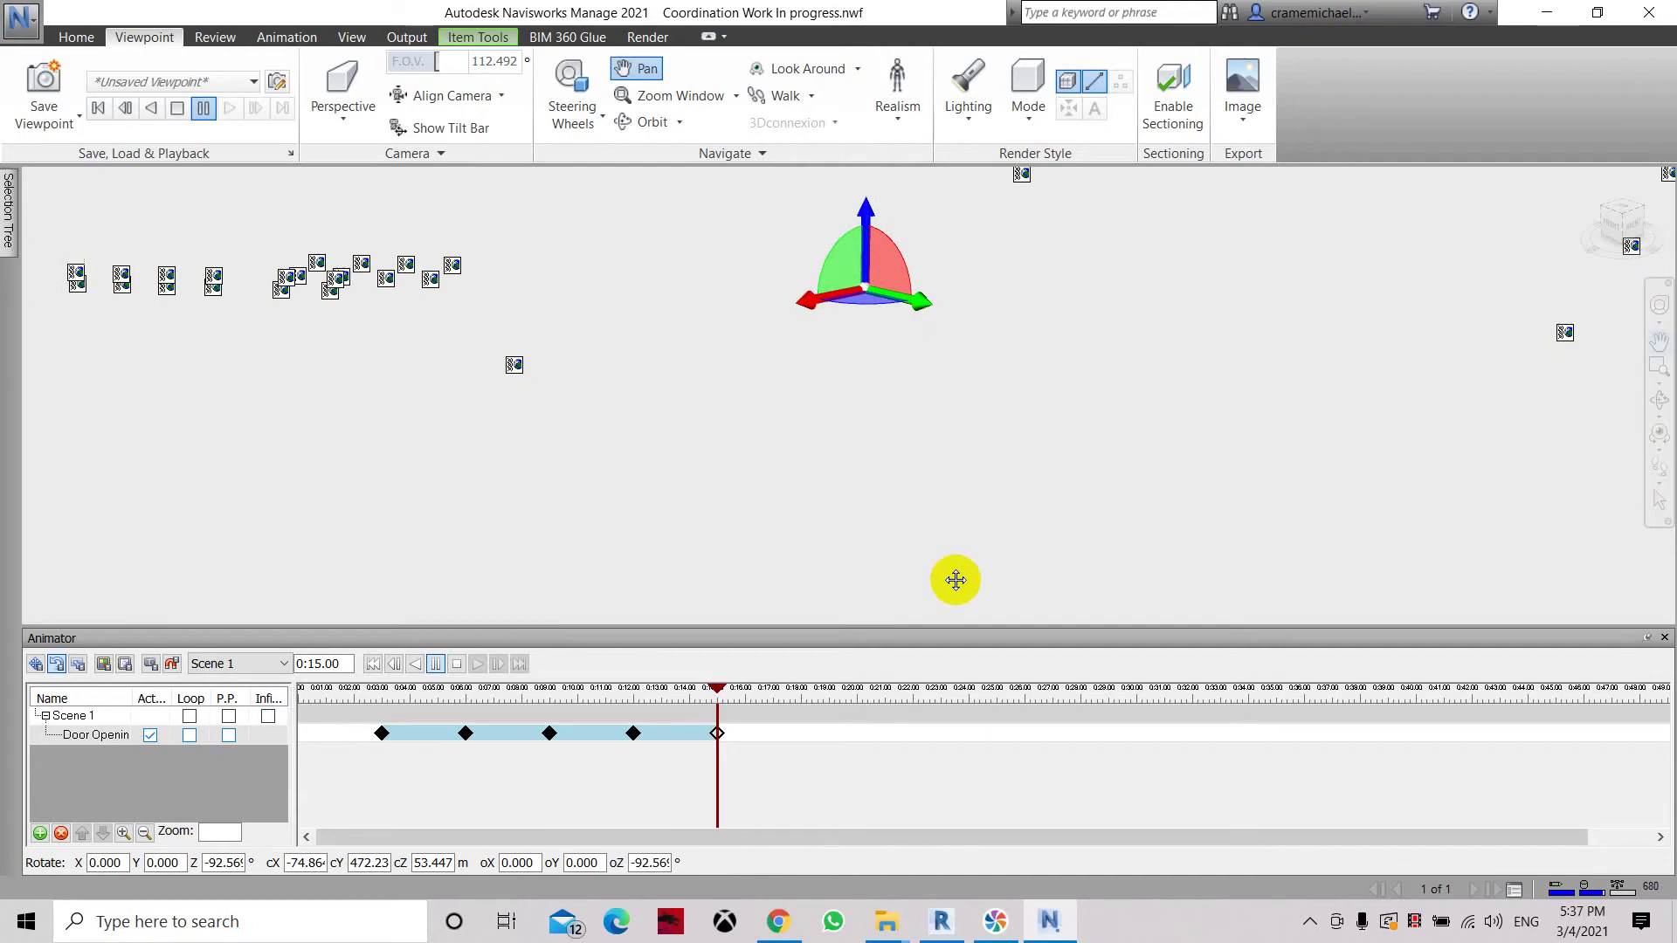
{"action": "scroll", "coordinate": [955, 580], "scroll_direction": "up", "scroll_amount": 1}
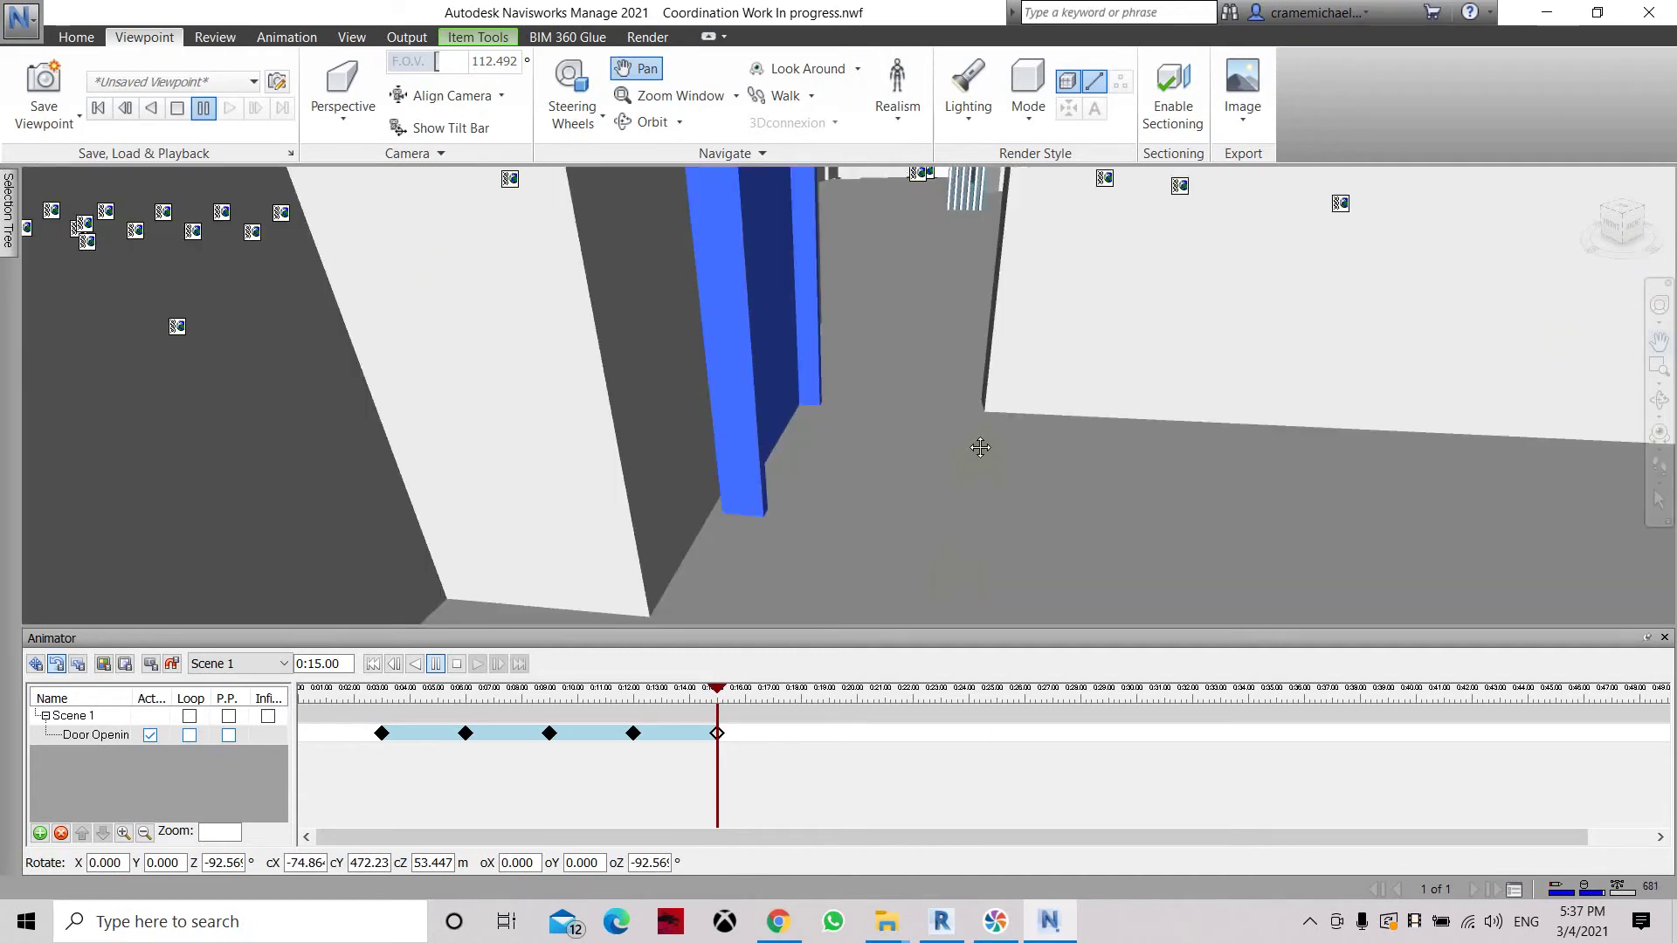
{"action": "scroll", "coordinate": [980, 447], "scroll_direction": "down", "scroll_amount": 1}
{"action": "scroll", "coordinate": [980, 447], "scroll_direction": "down", "scroll_amount": 1}
{"action": "scroll", "coordinate": [980, 447], "scroll_direction": "down", "scroll_amount": 1}
{"action": "scroll", "coordinate": [980, 447], "scroll_direction": "down", "scroll_amount": 1}
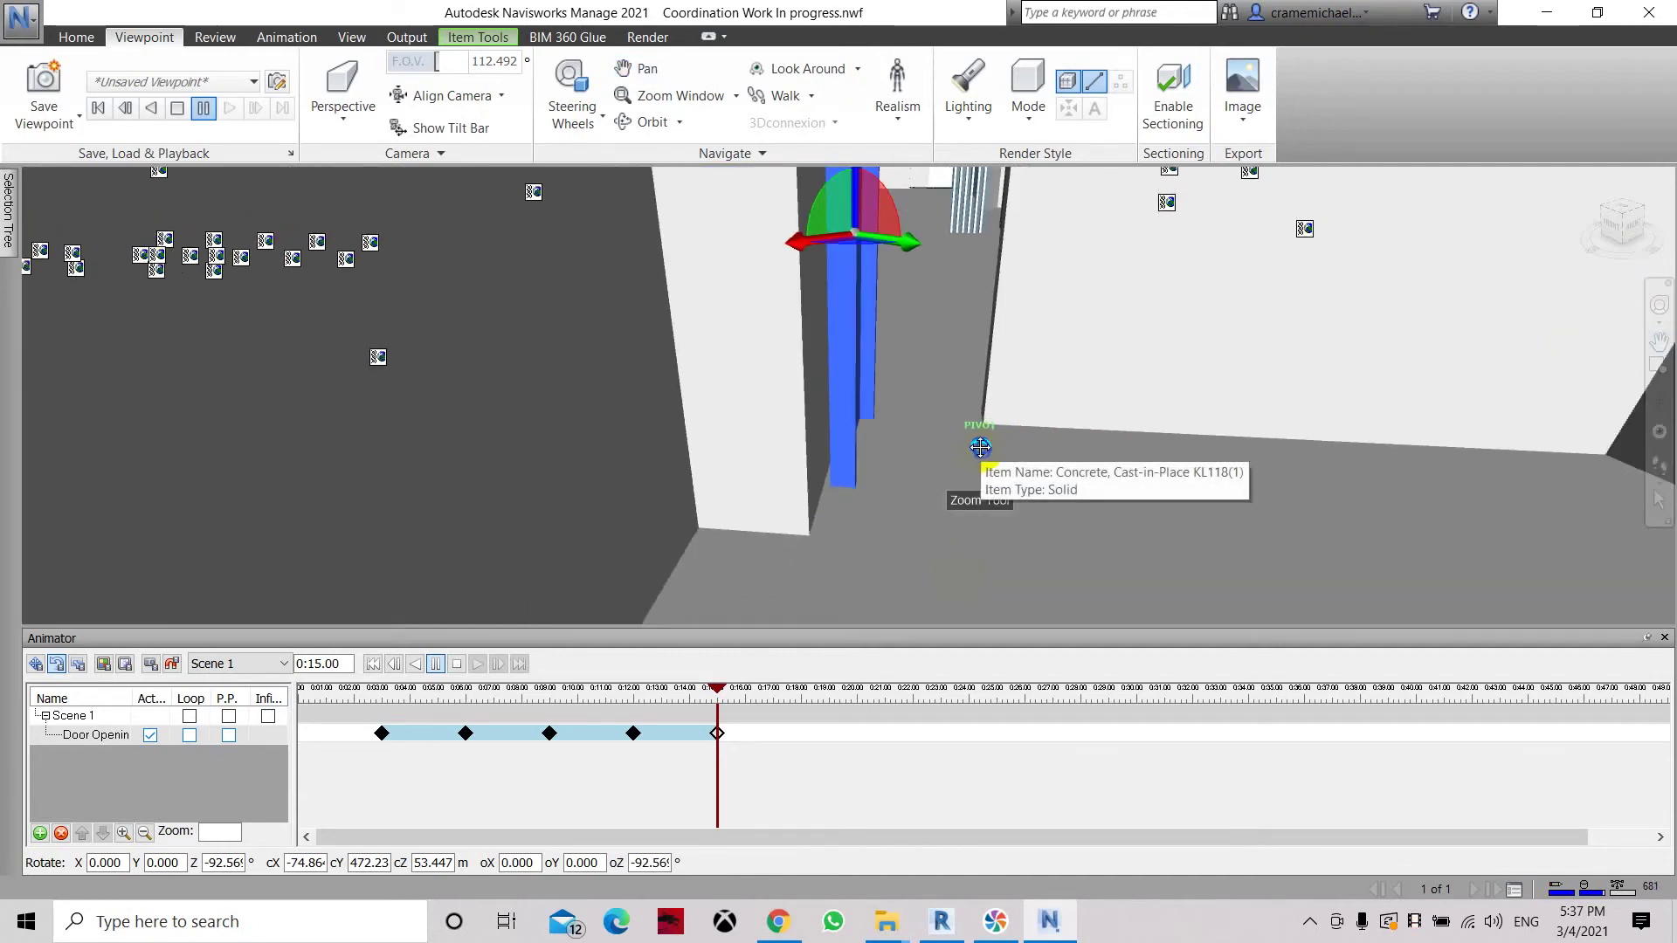
{"action": "scroll", "coordinate": [980, 447], "scroll_direction": "down", "scroll_amount": 1}
{"action": "scroll", "coordinate": [980, 447], "scroll_direction": "down", "scroll_amount": 1}
{"action": "scroll", "coordinate": [980, 447], "scroll_direction": "down", "scroll_amount": 1}
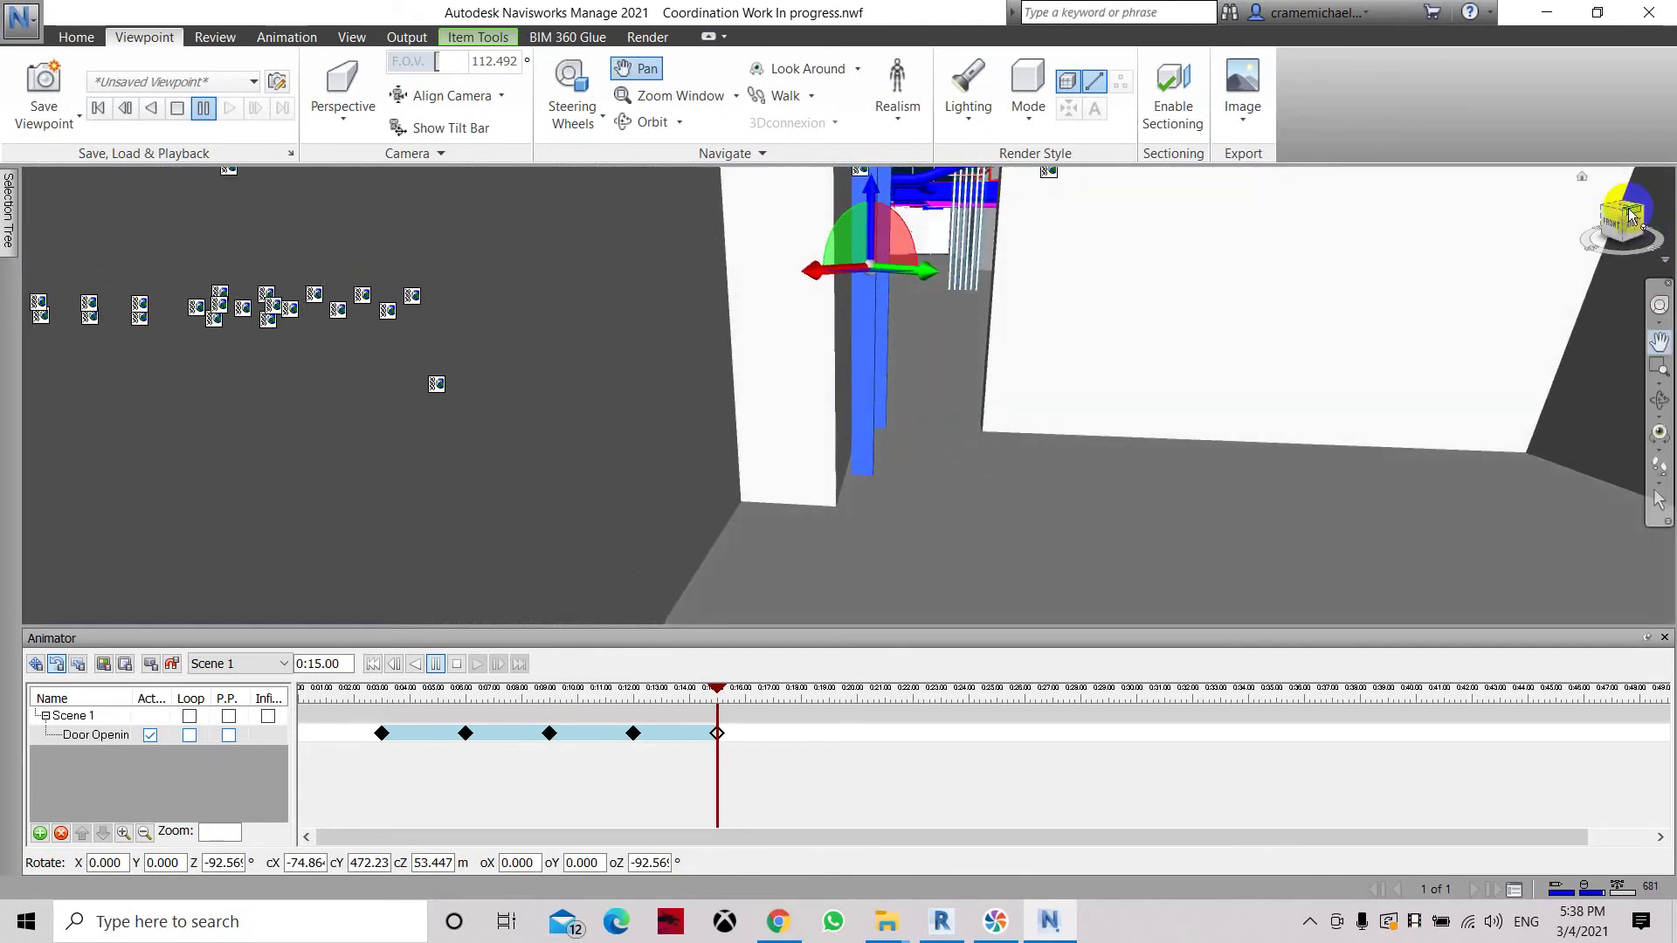
- Set the Animator time to 0:17 and capture the sixth door keyframe
{"action": "left_click", "coordinate": [550, 734]}
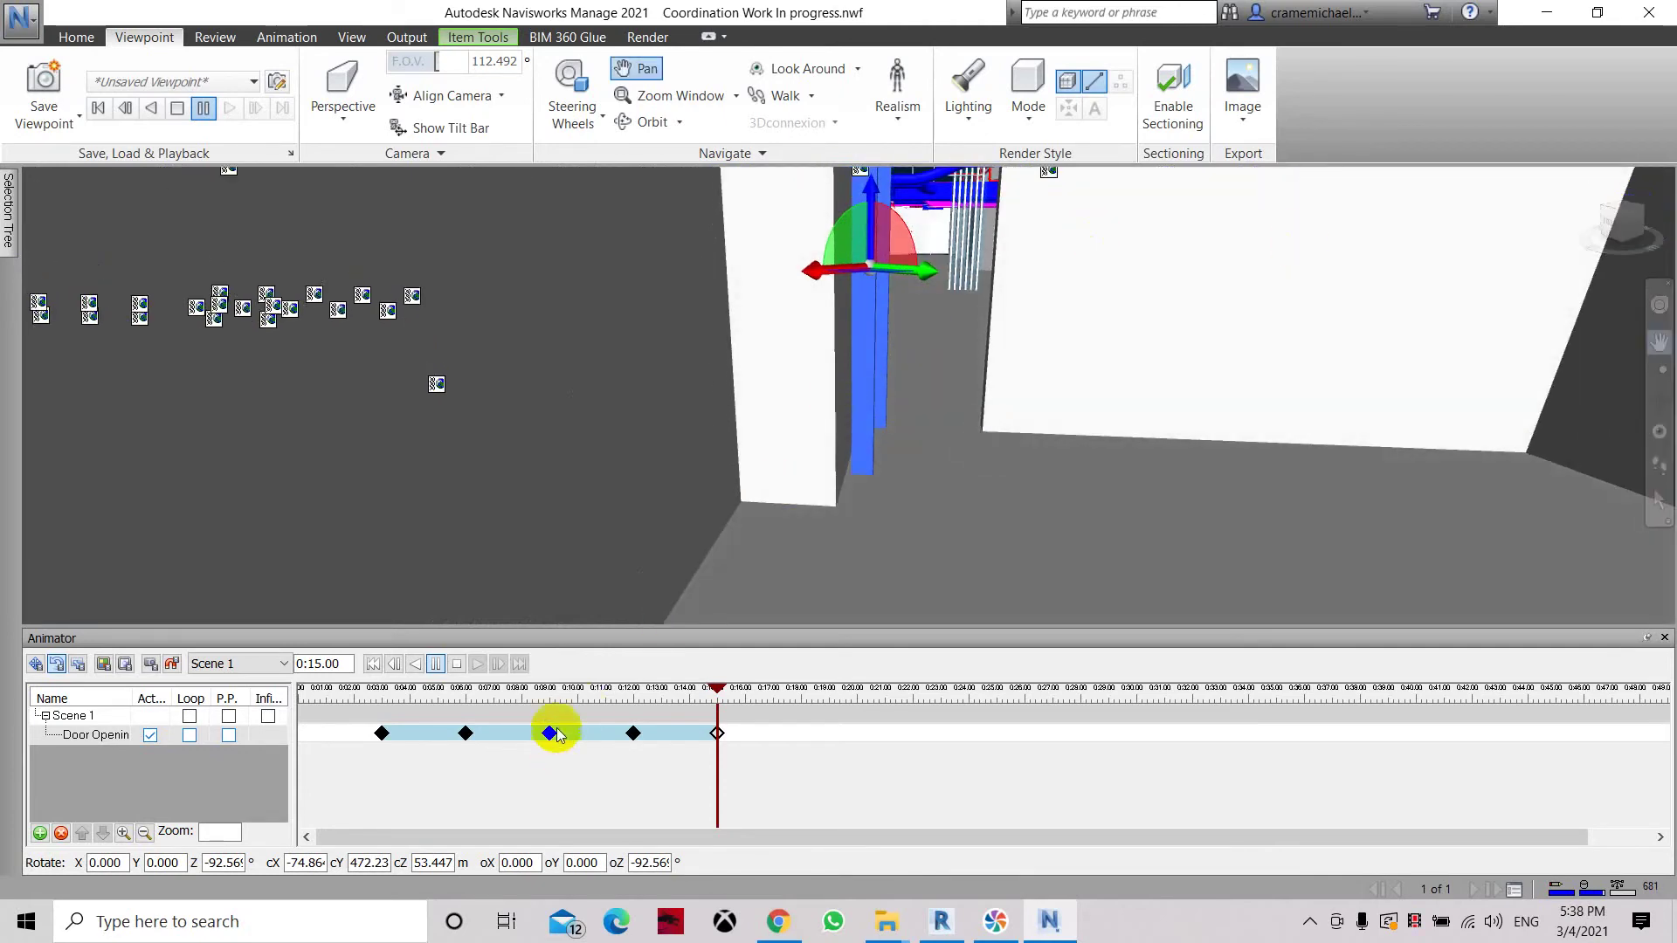
{"action": "left_click", "coordinate": [332, 663]}
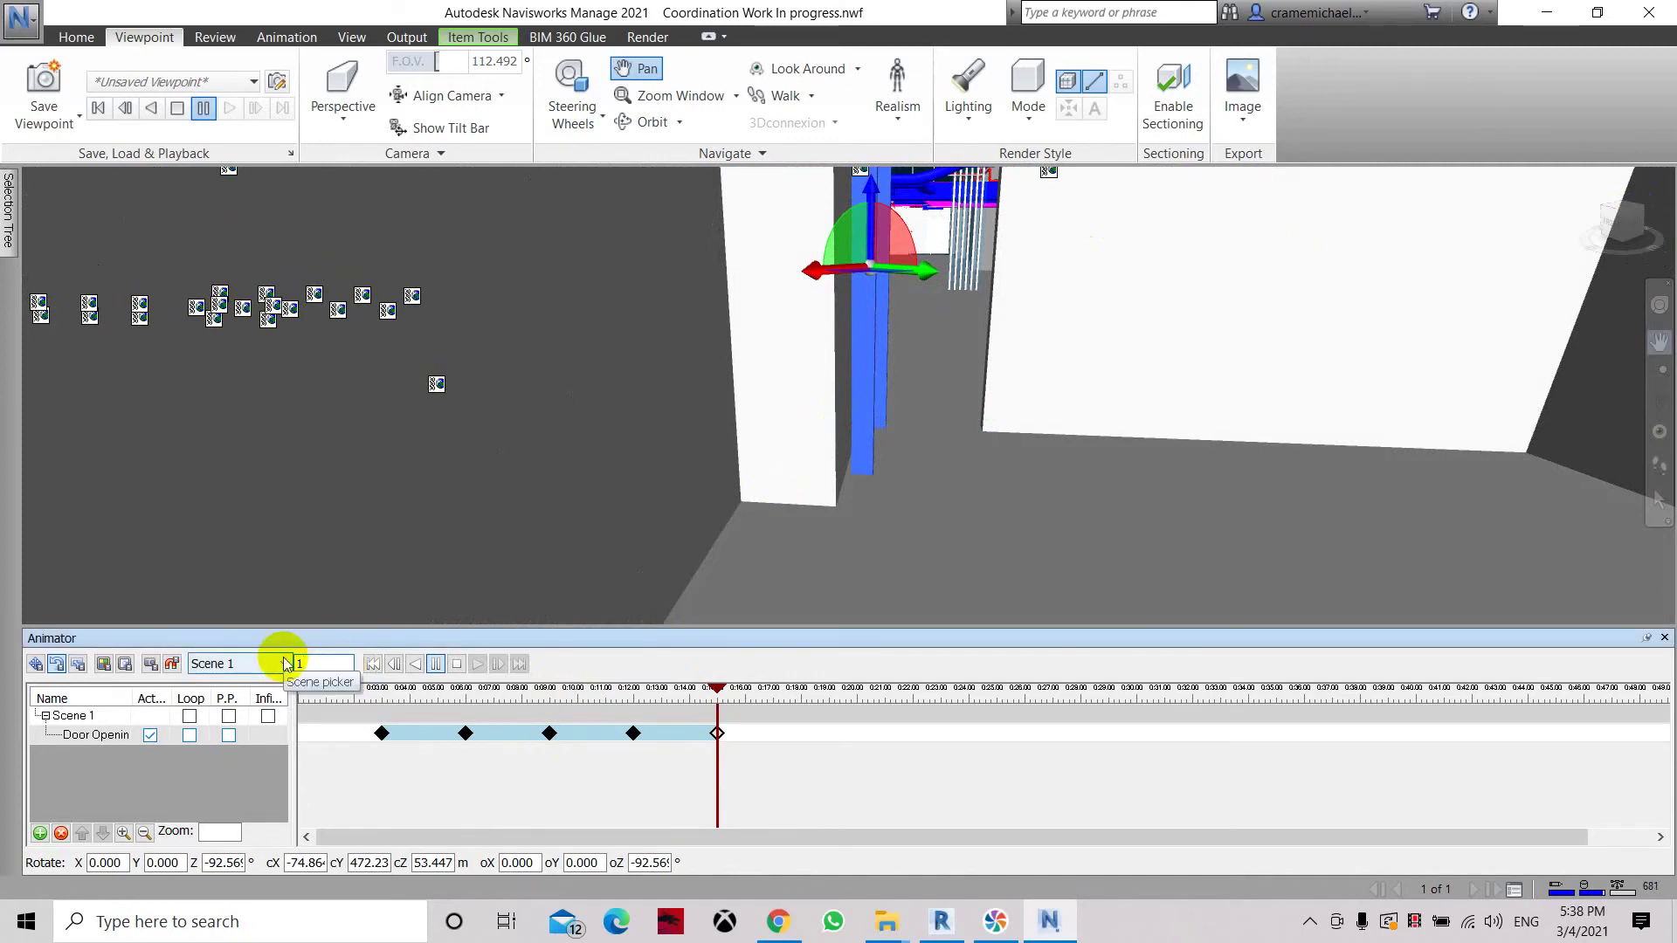
{"action": "type", "text": "7"}
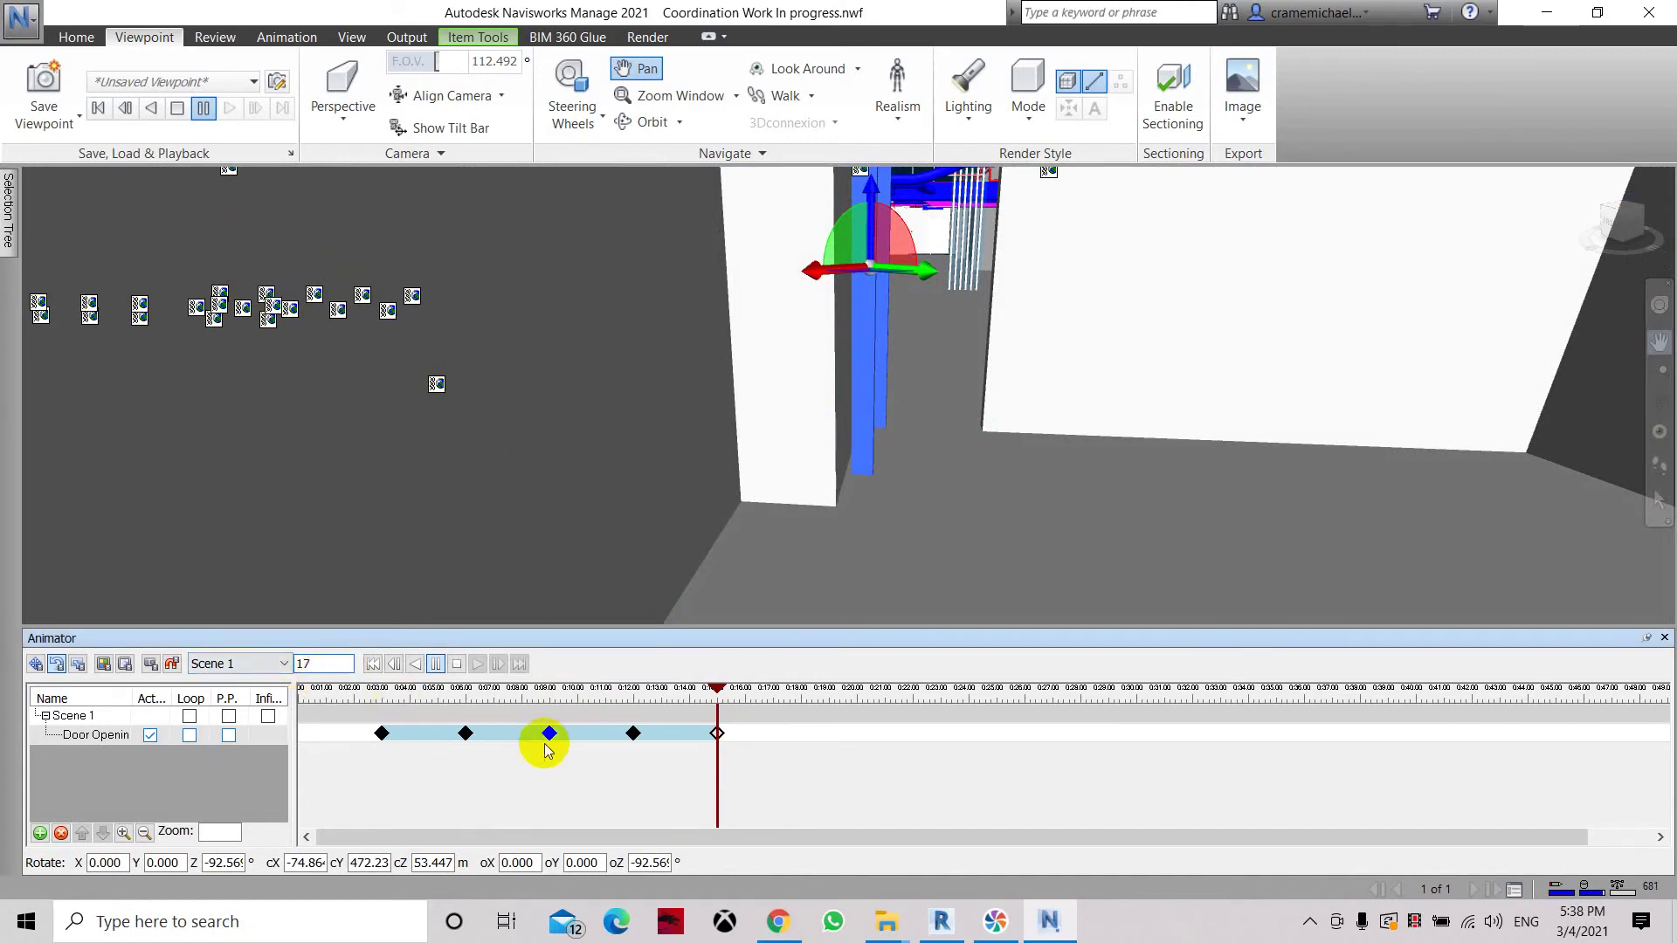
{"action": "key", "text": "Return"}
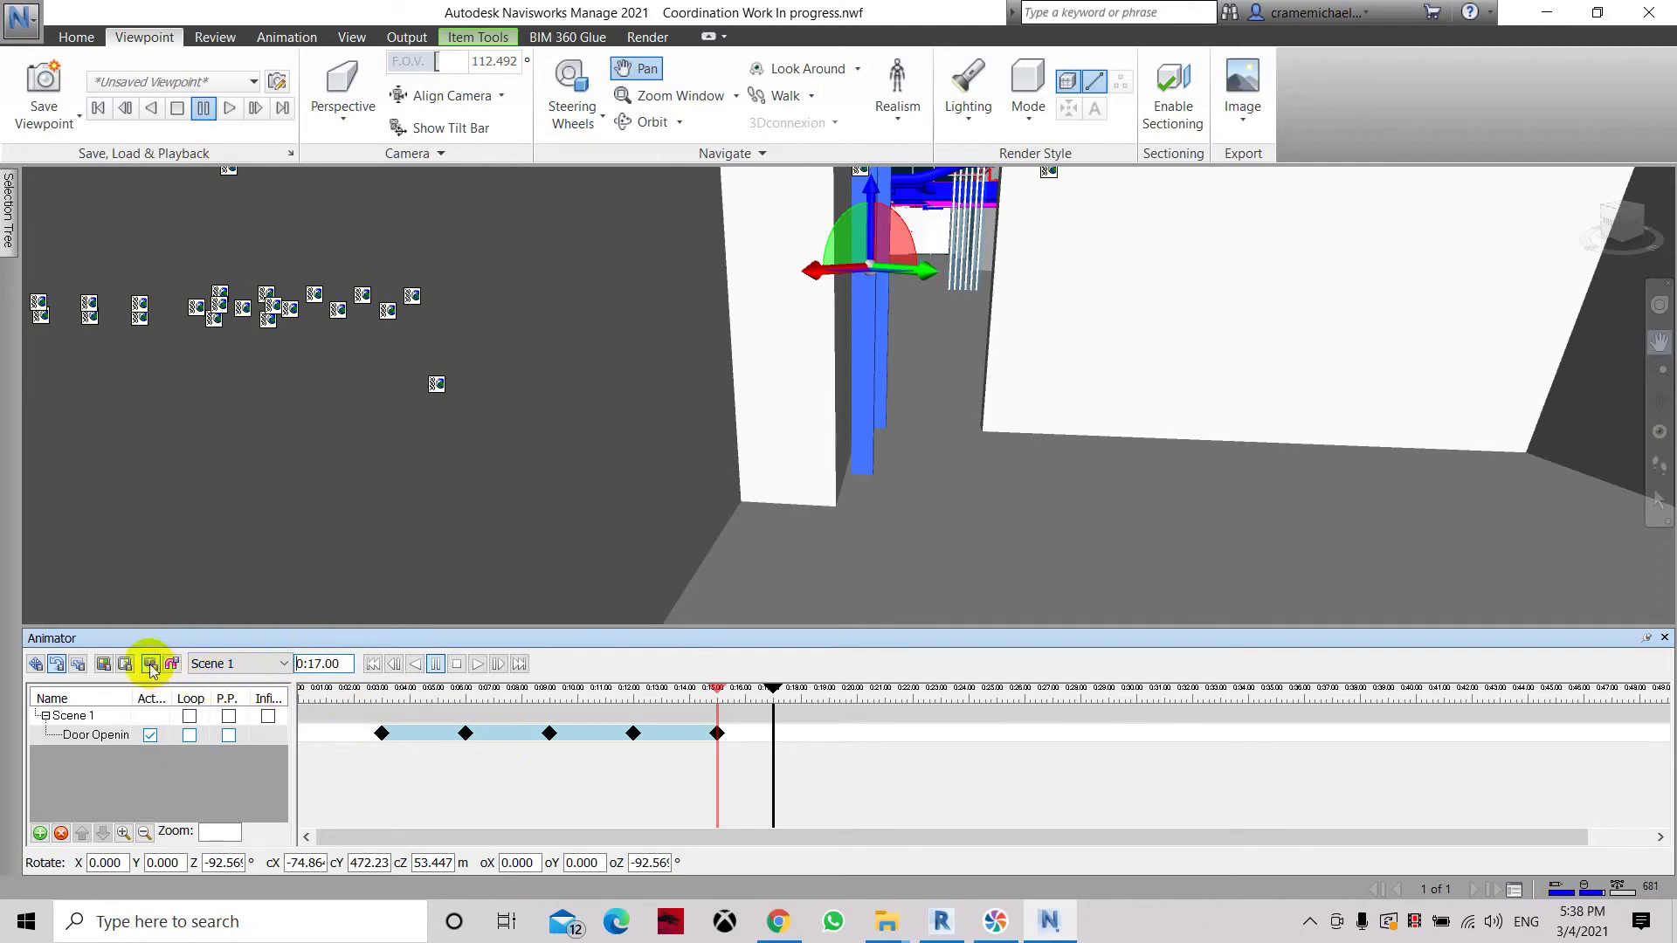
{"action": "left_click", "coordinate": [150, 664]}
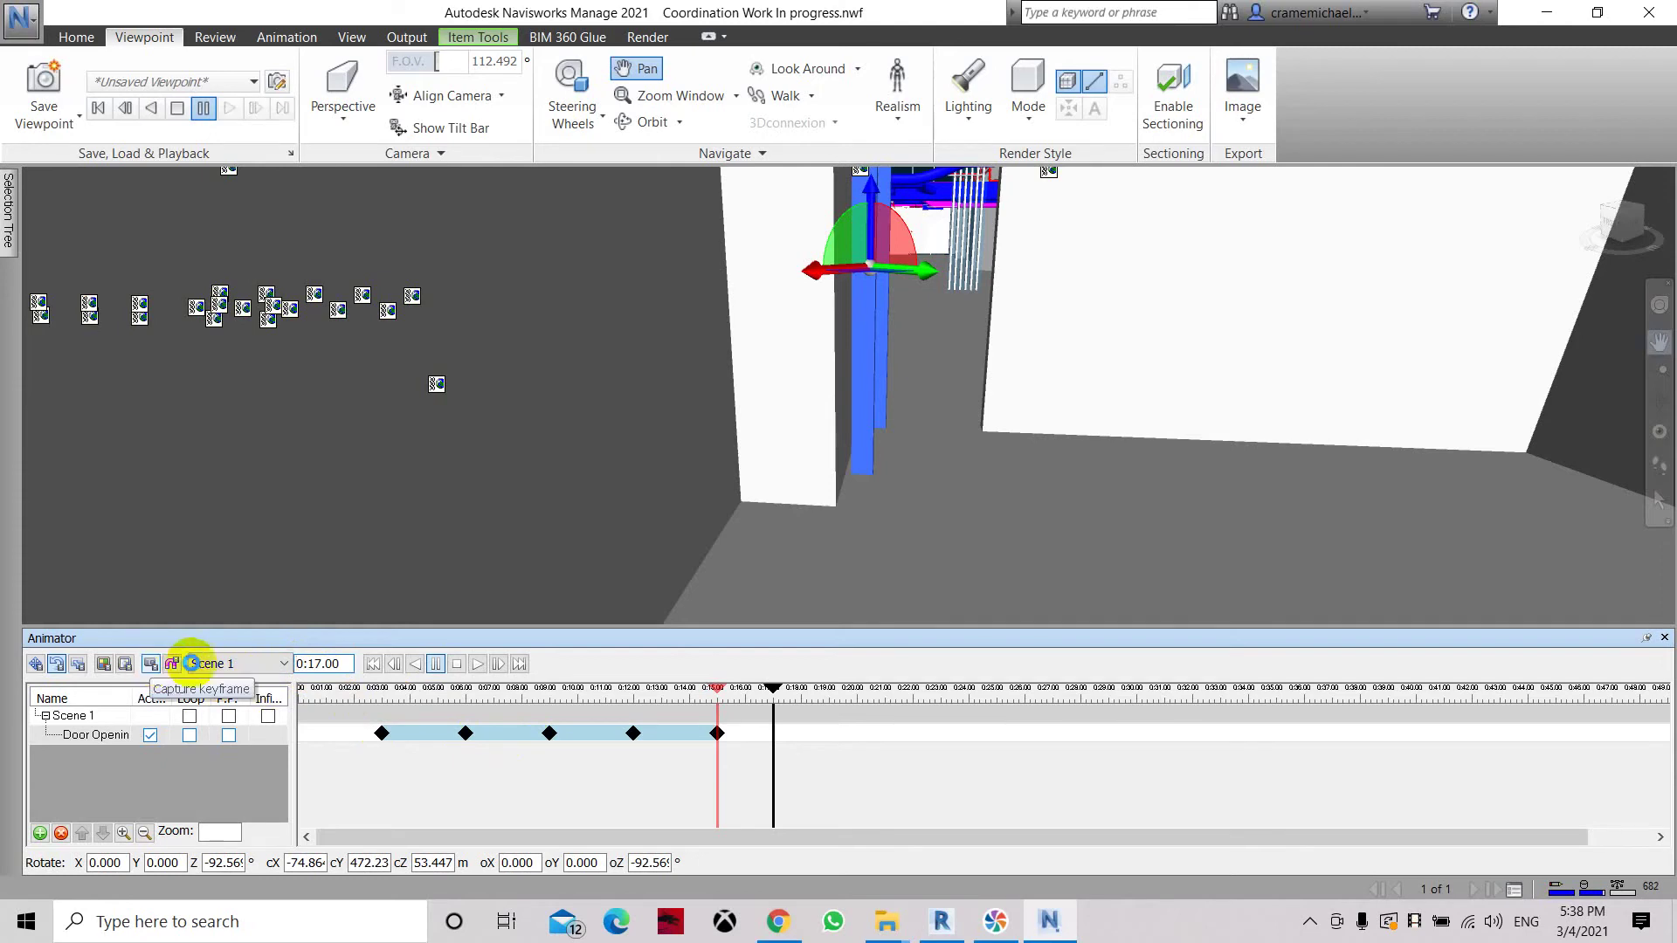
{"action": "left_click", "coordinate": [93, 736]}
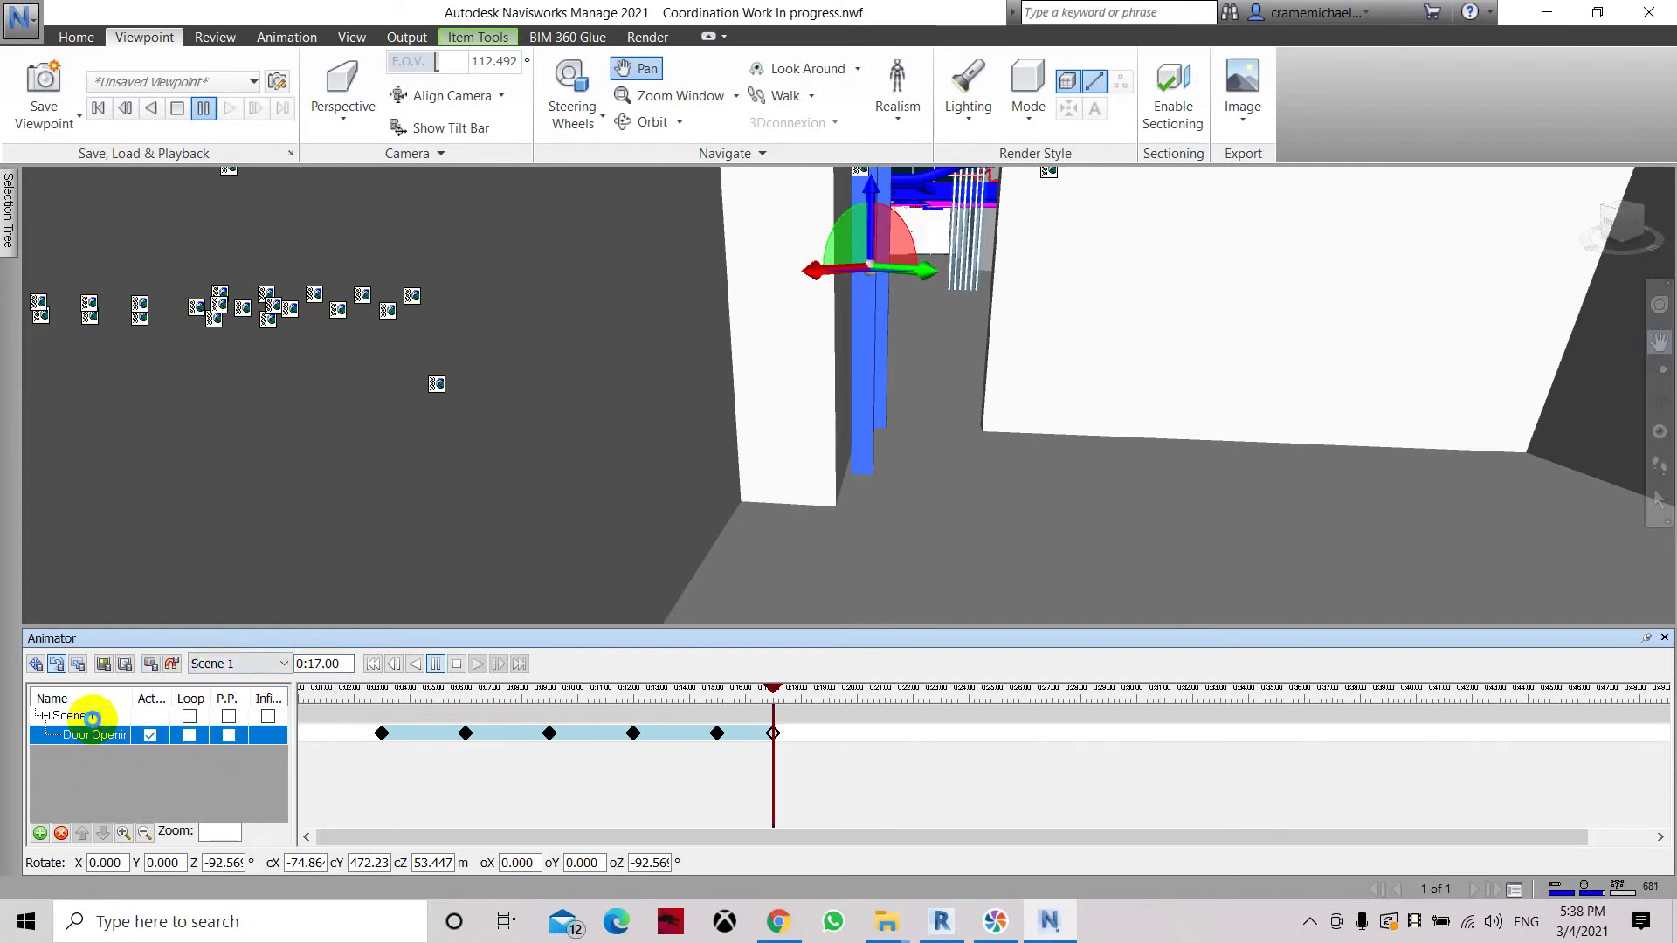
- Rewind Scene 1 and play the Door Opening animation through to 17 seconds
{"action": "left_click", "coordinate": [457, 664]}
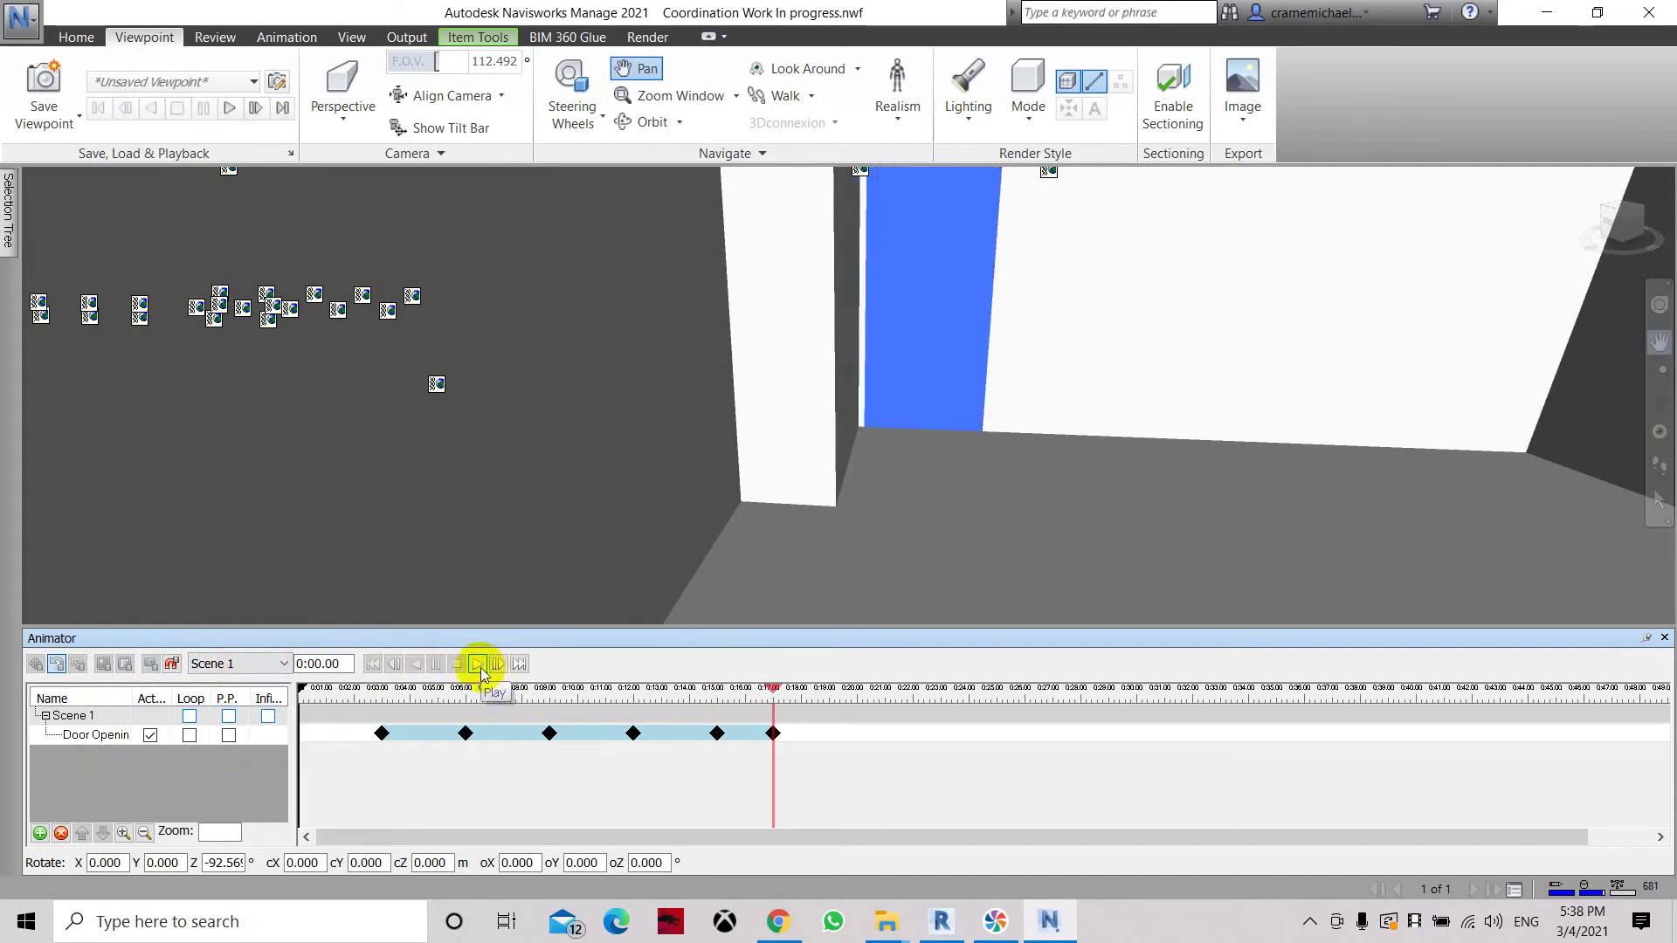
{"action": "left_click", "coordinate": [478, 666]}
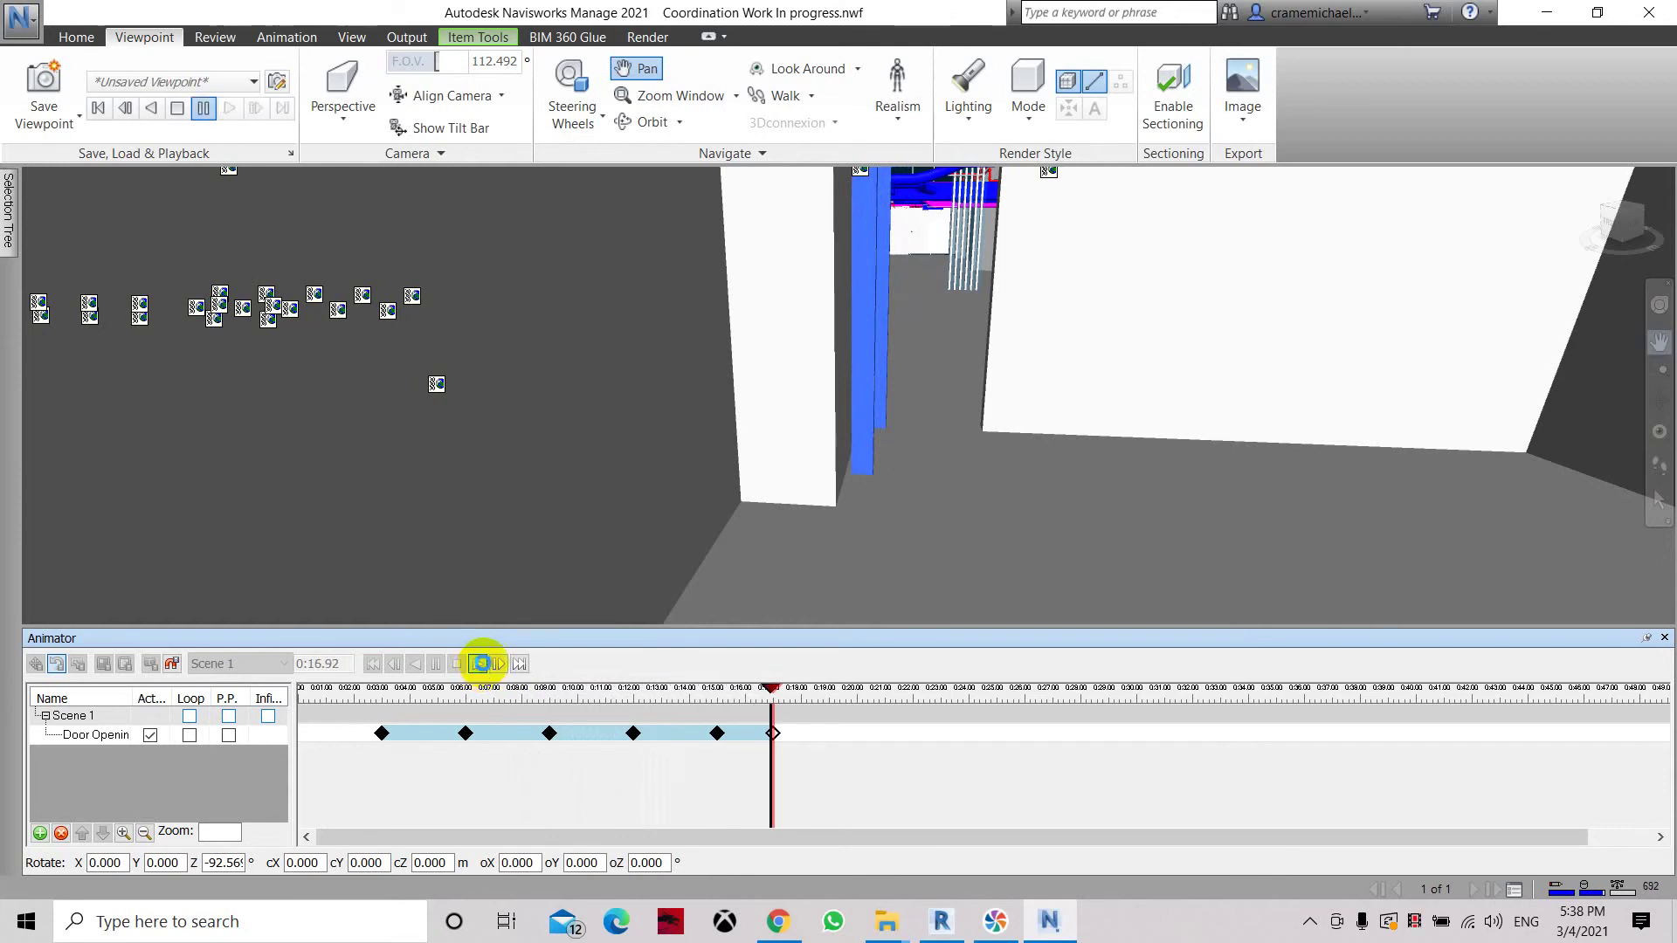
{"action": "scroll", "coordinate": [644, 556], "scroll_direction": "up", "scroll_amount": 1}
- Pause the door animation, stop and rewind it to time zero, then replay it
{"action": "scroll", "coordinate": [645, 557], "scroll_direction": "up", "scroll_amount": 1}
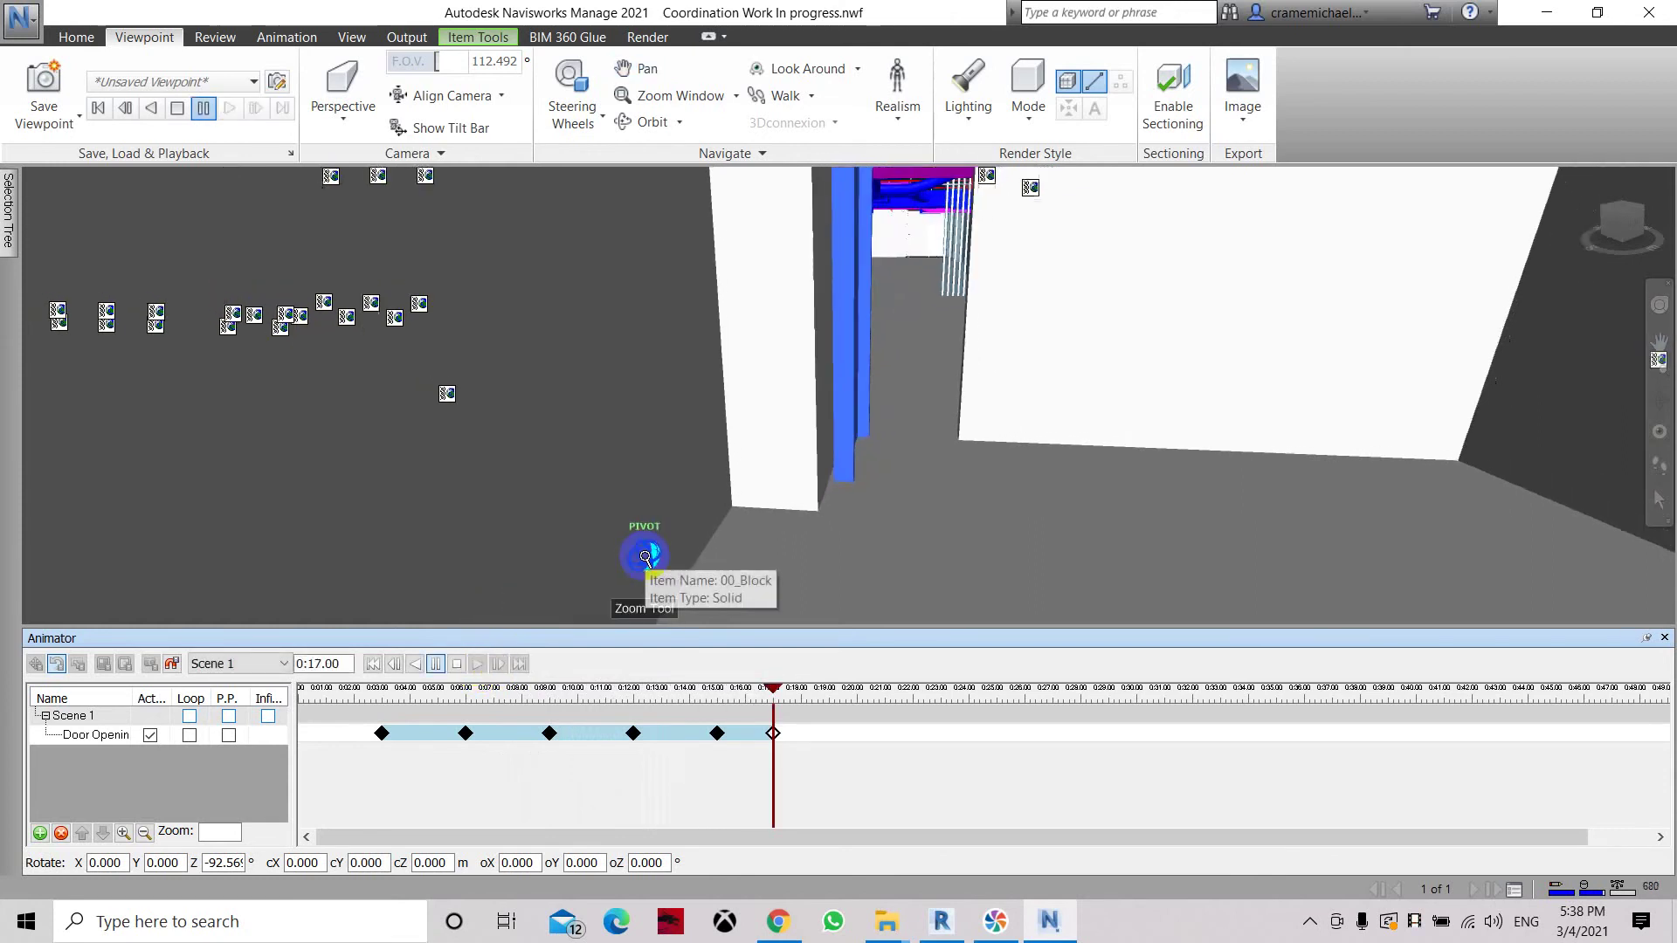
{"action": "scroll", "coordinate": [645, 557], "scroll_direction": "up", "scroll_amount": 1}
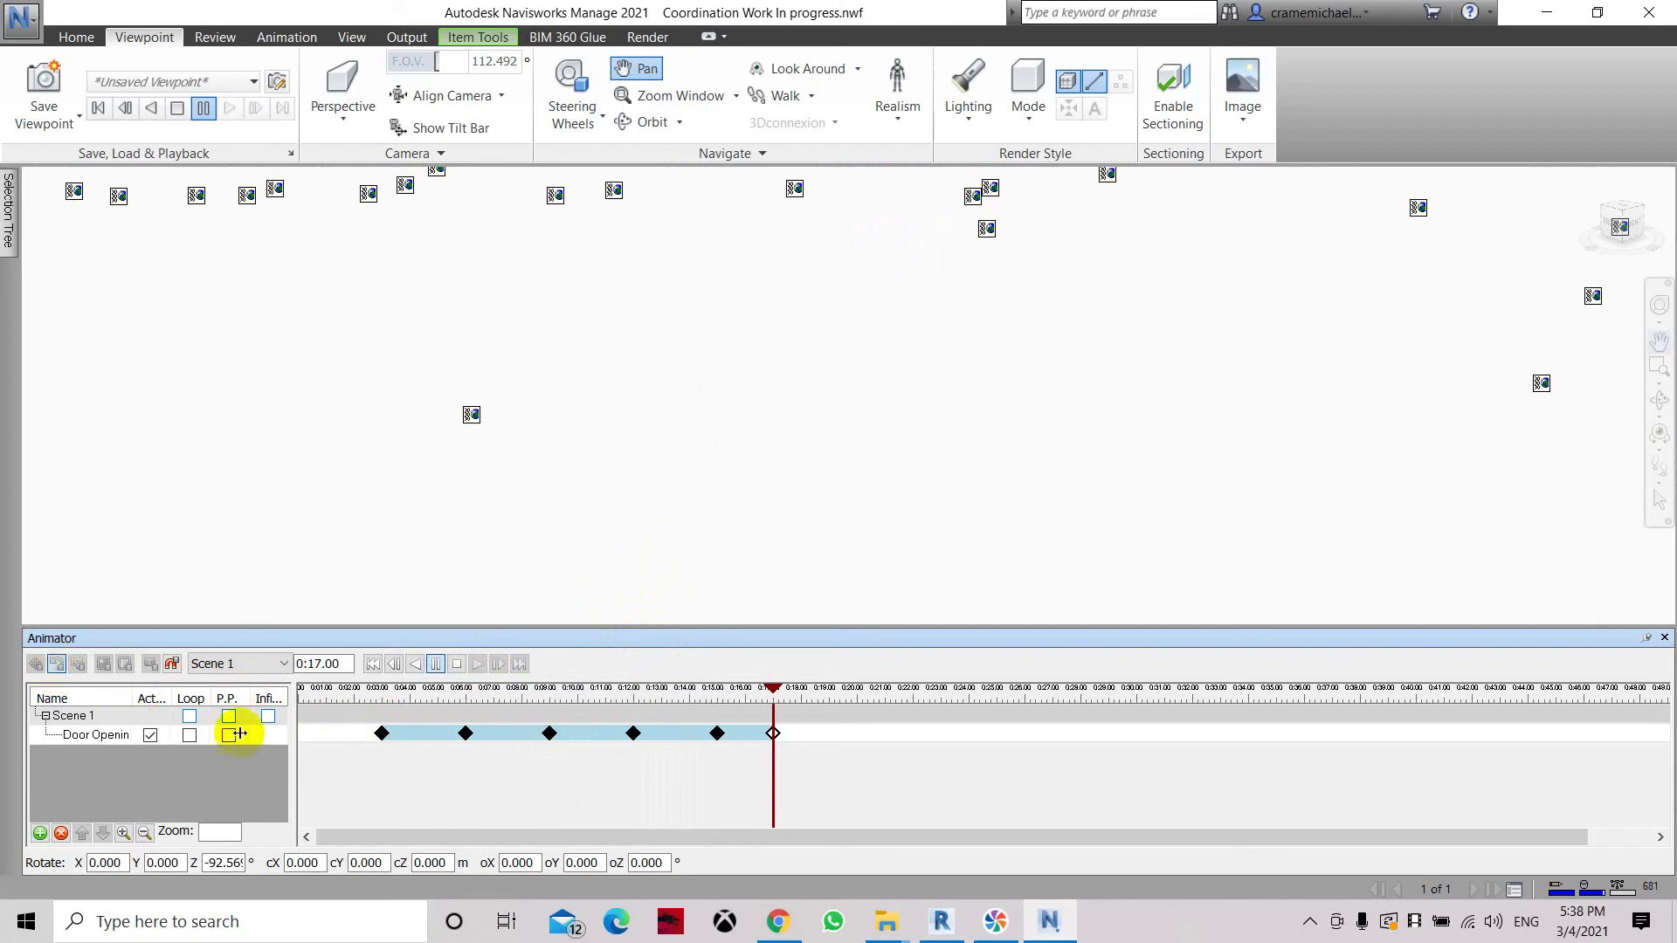
{"action": "left_click", "coordinate": [435, 665]}
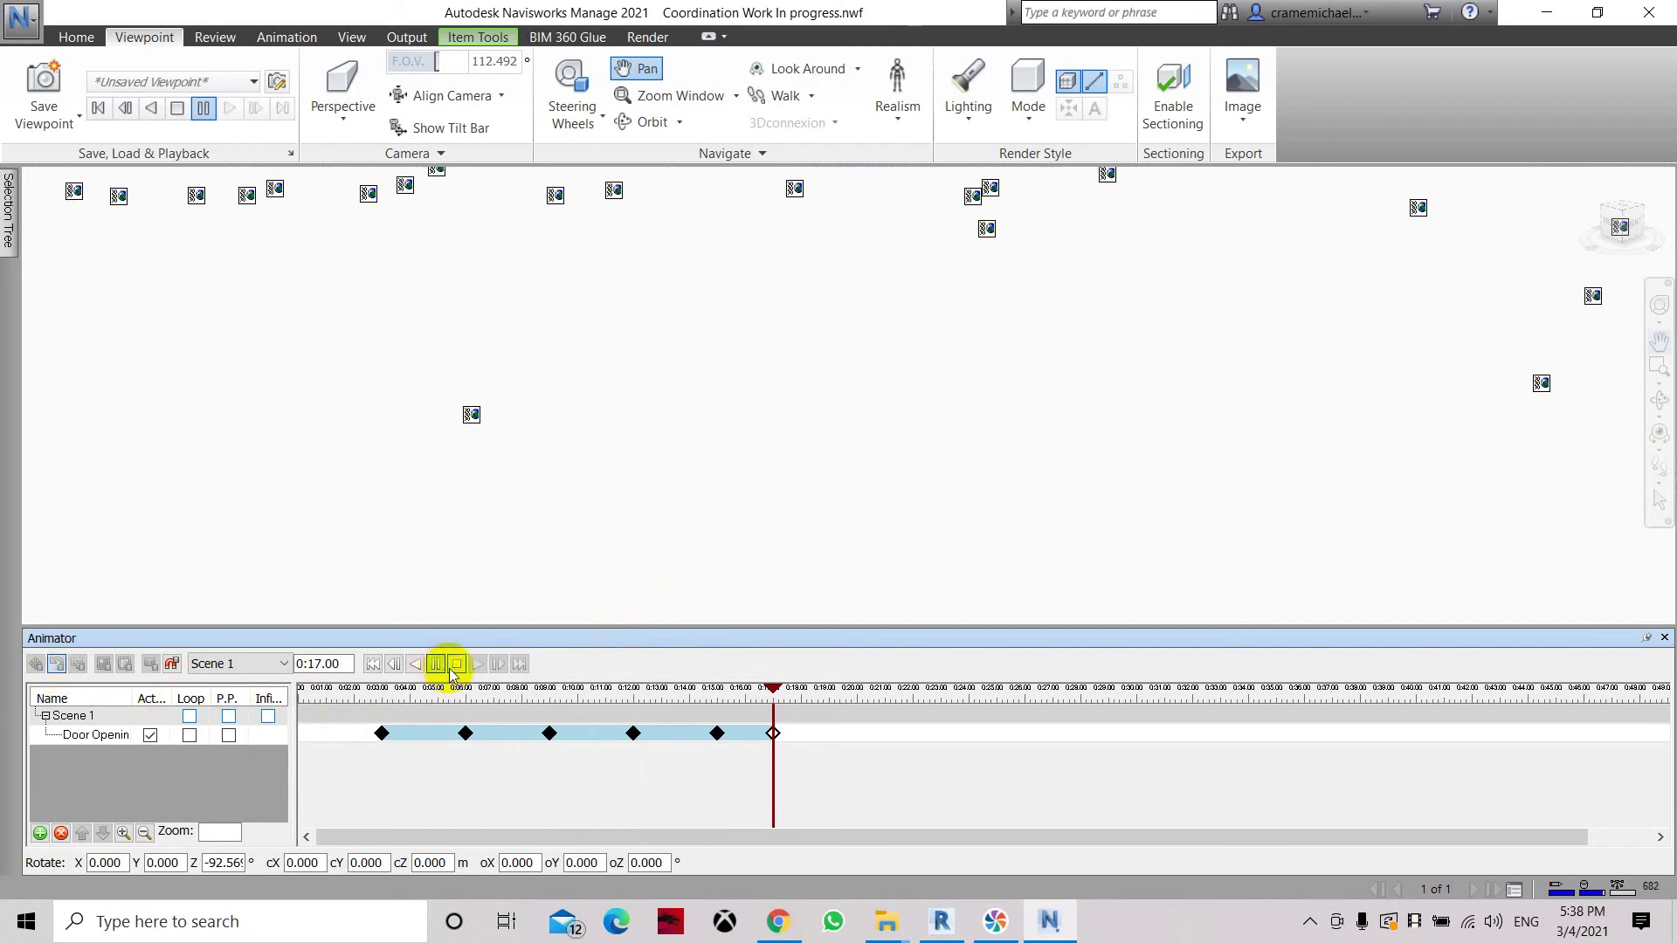
{"action": "left_click", "coordinate": [456, 666]}
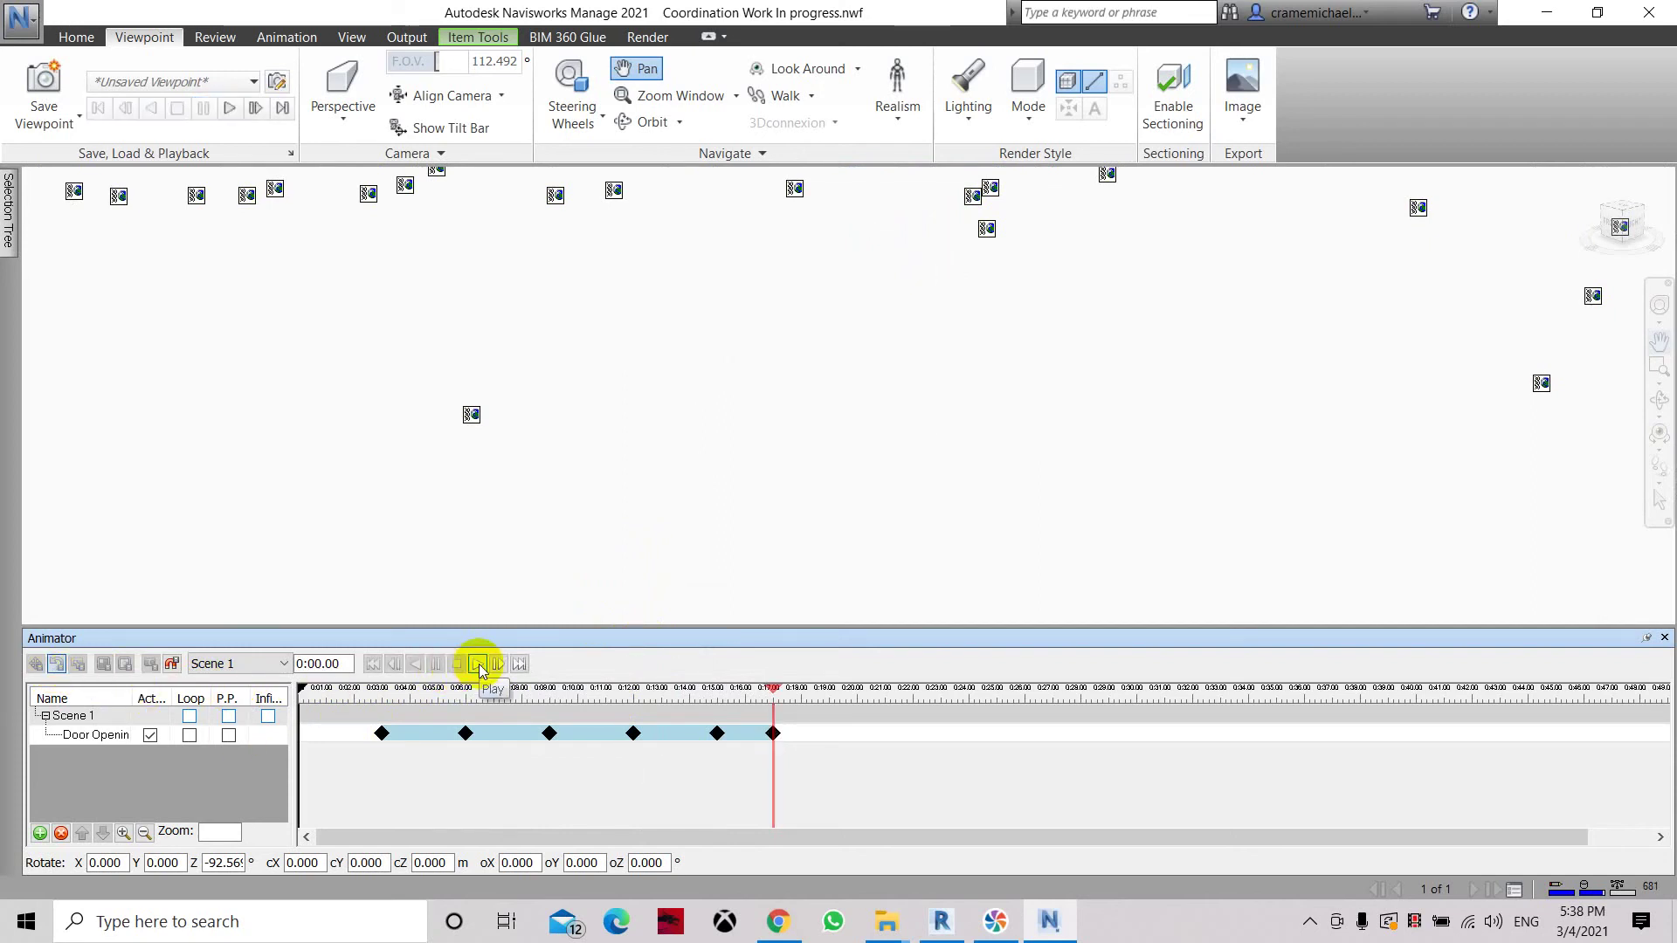
{"action": "left_click", "coordinate": [478, 666]}
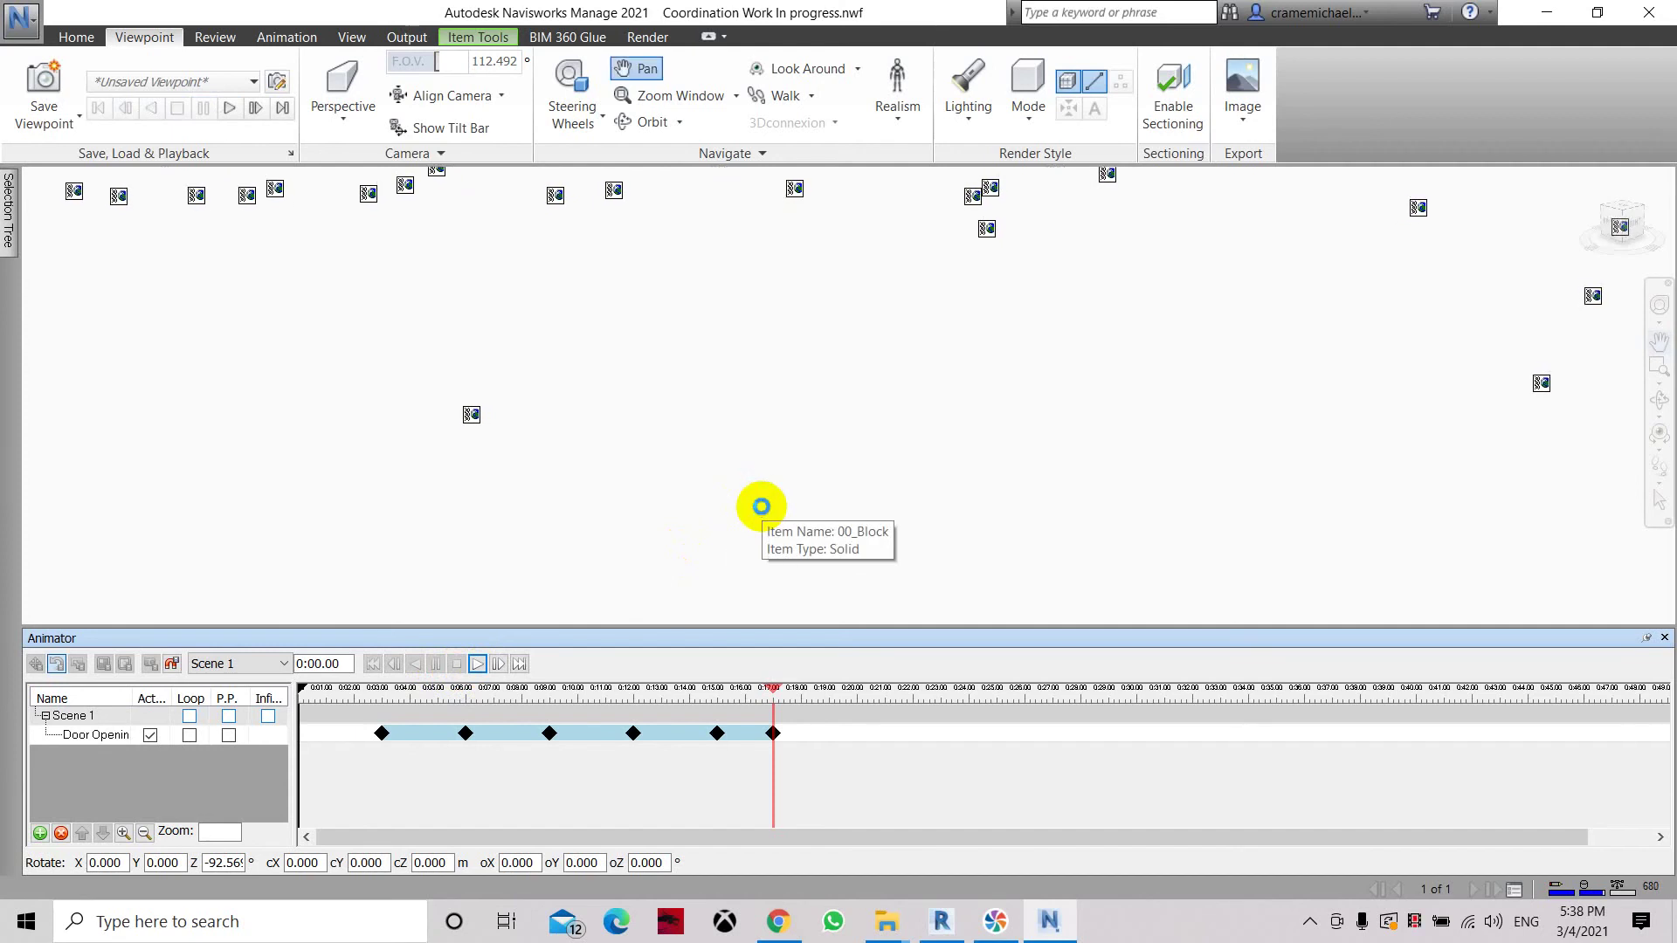
- Zoom in on the corridor and reorient the view toward the blue door with the ViewCube
{"action": "scroll", "coordinate": [761, 507], "scroll_direction": "up", "scroll_amount": 5}
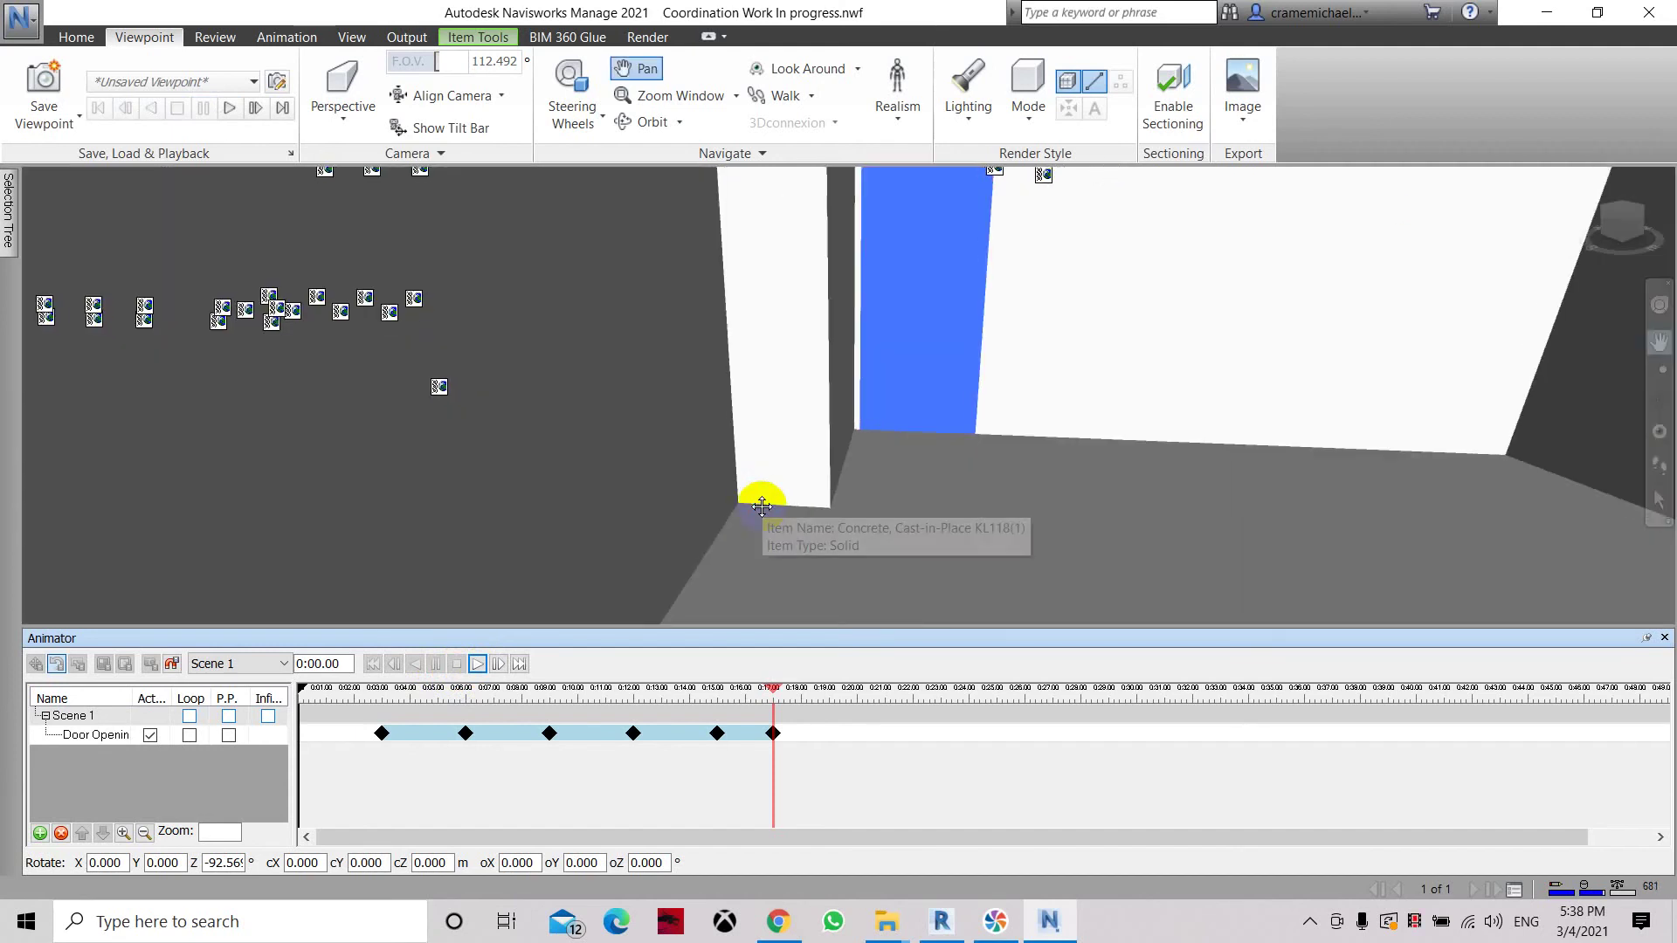
{"action": "scroll", "coordinate": [762, 507], "scroll_direction": "up", "scroll_amount": 3}
{"action": "scroll", "coordinate": [761, 506], "scroll_direction": "up", "scroll_amount": 2}
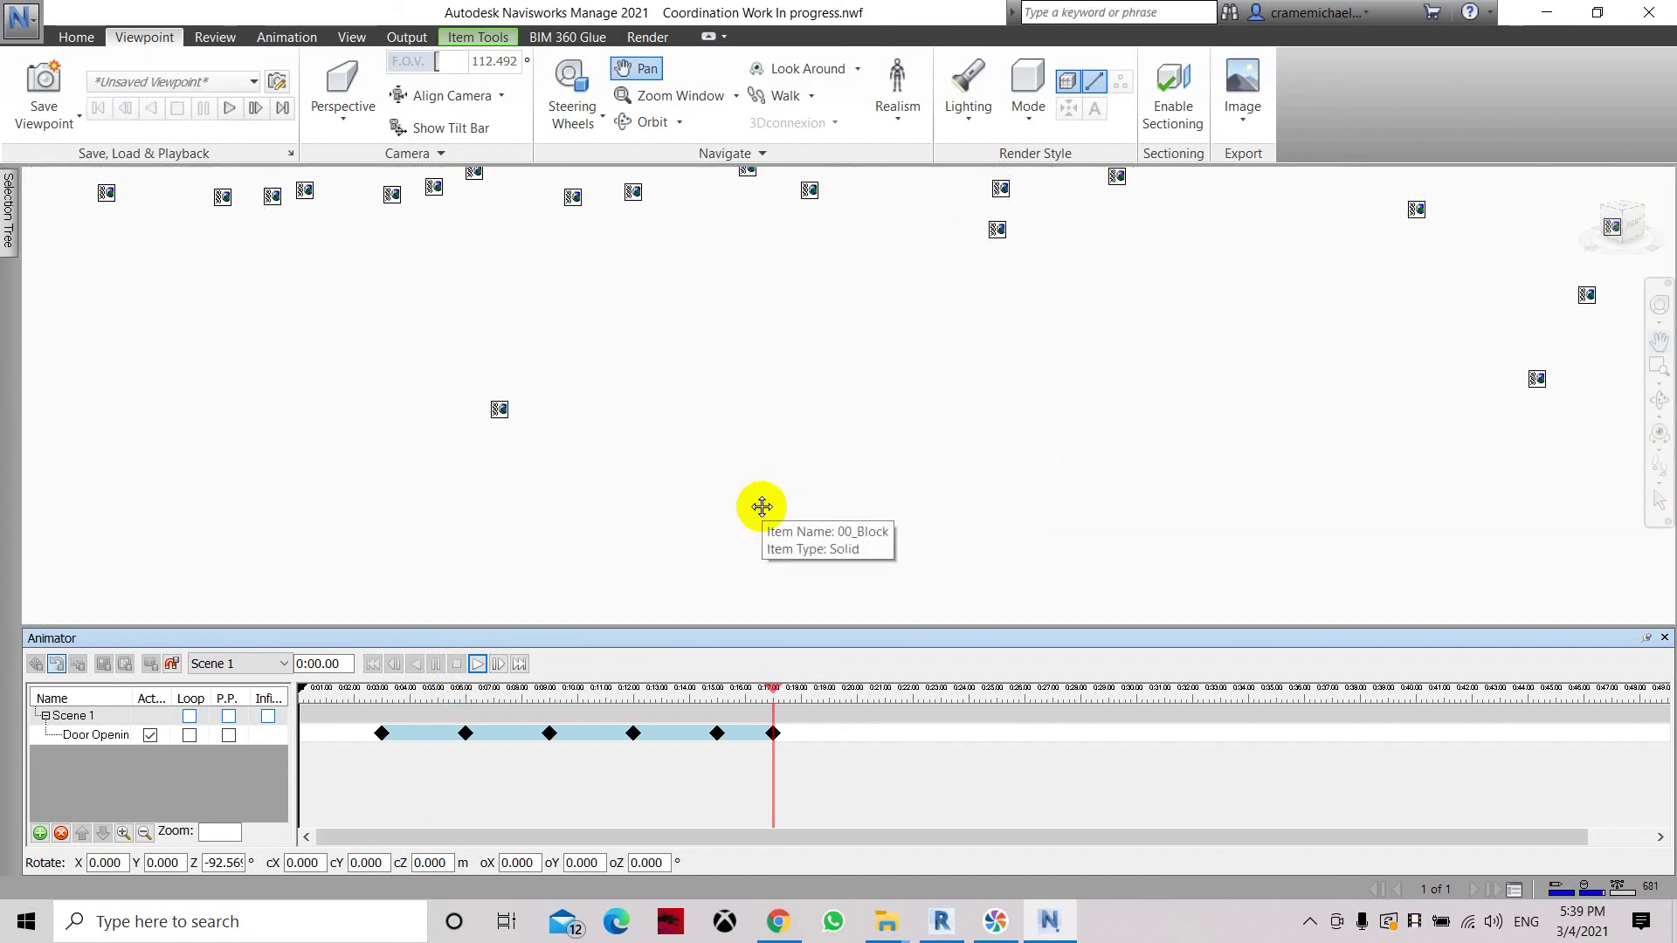
{"action": "scroll", "coordinate": [761, 506], "scroll_direction": "down", "scroll_amount": 3}
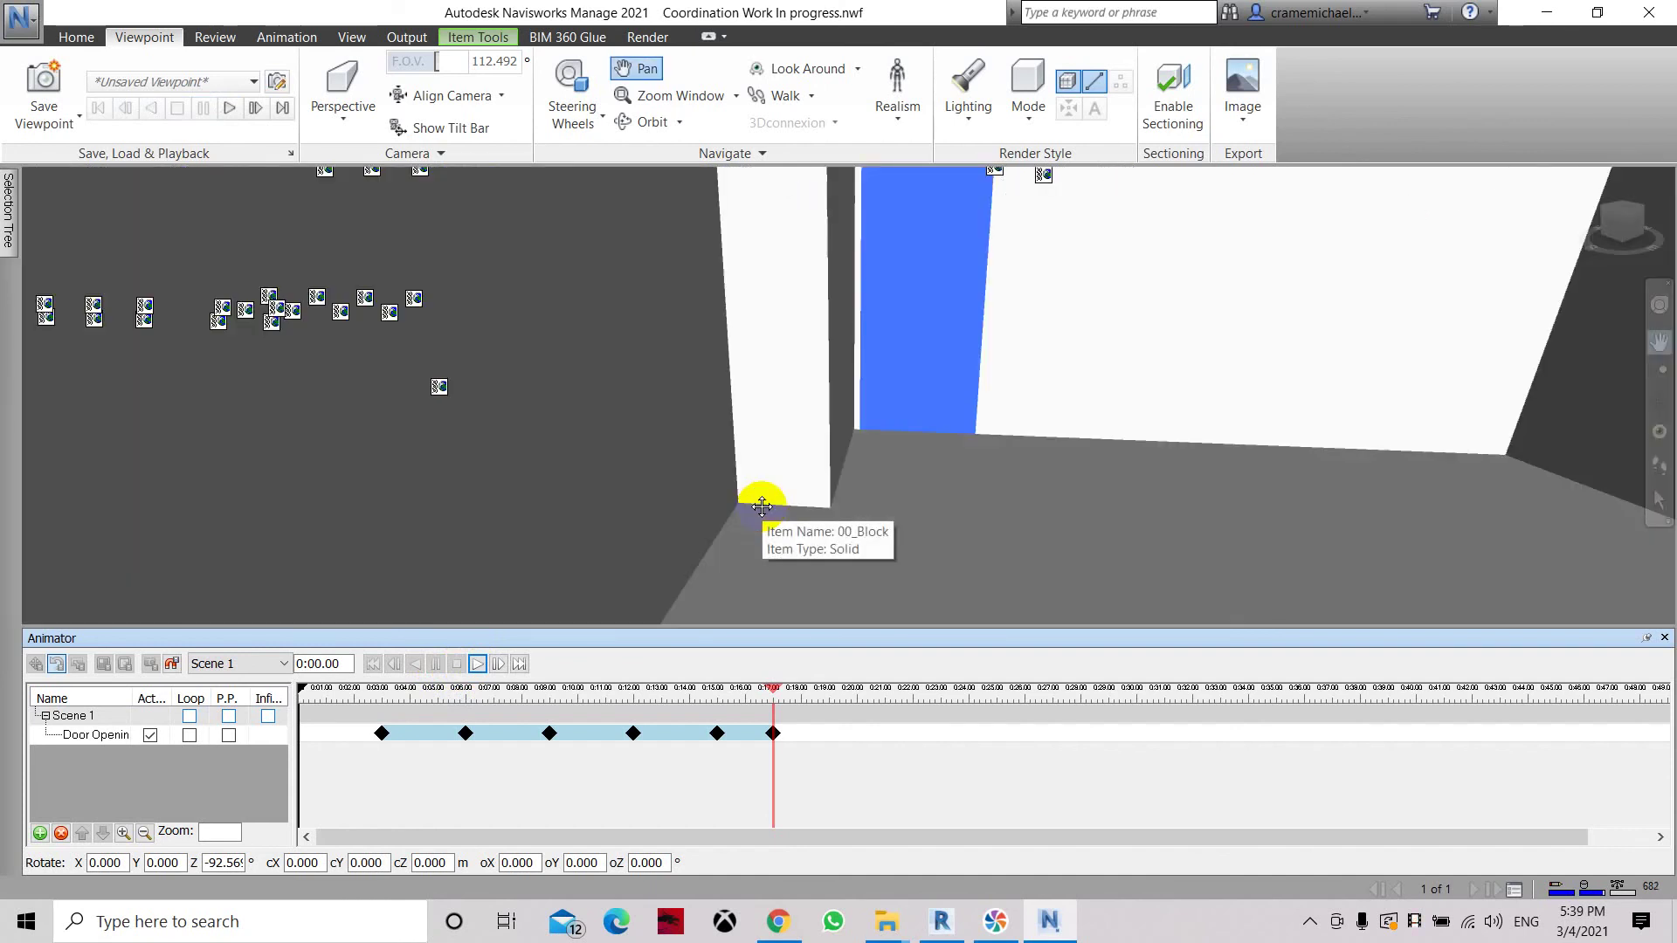
{"action": "left_click", "coordinate": [1629, 227]}
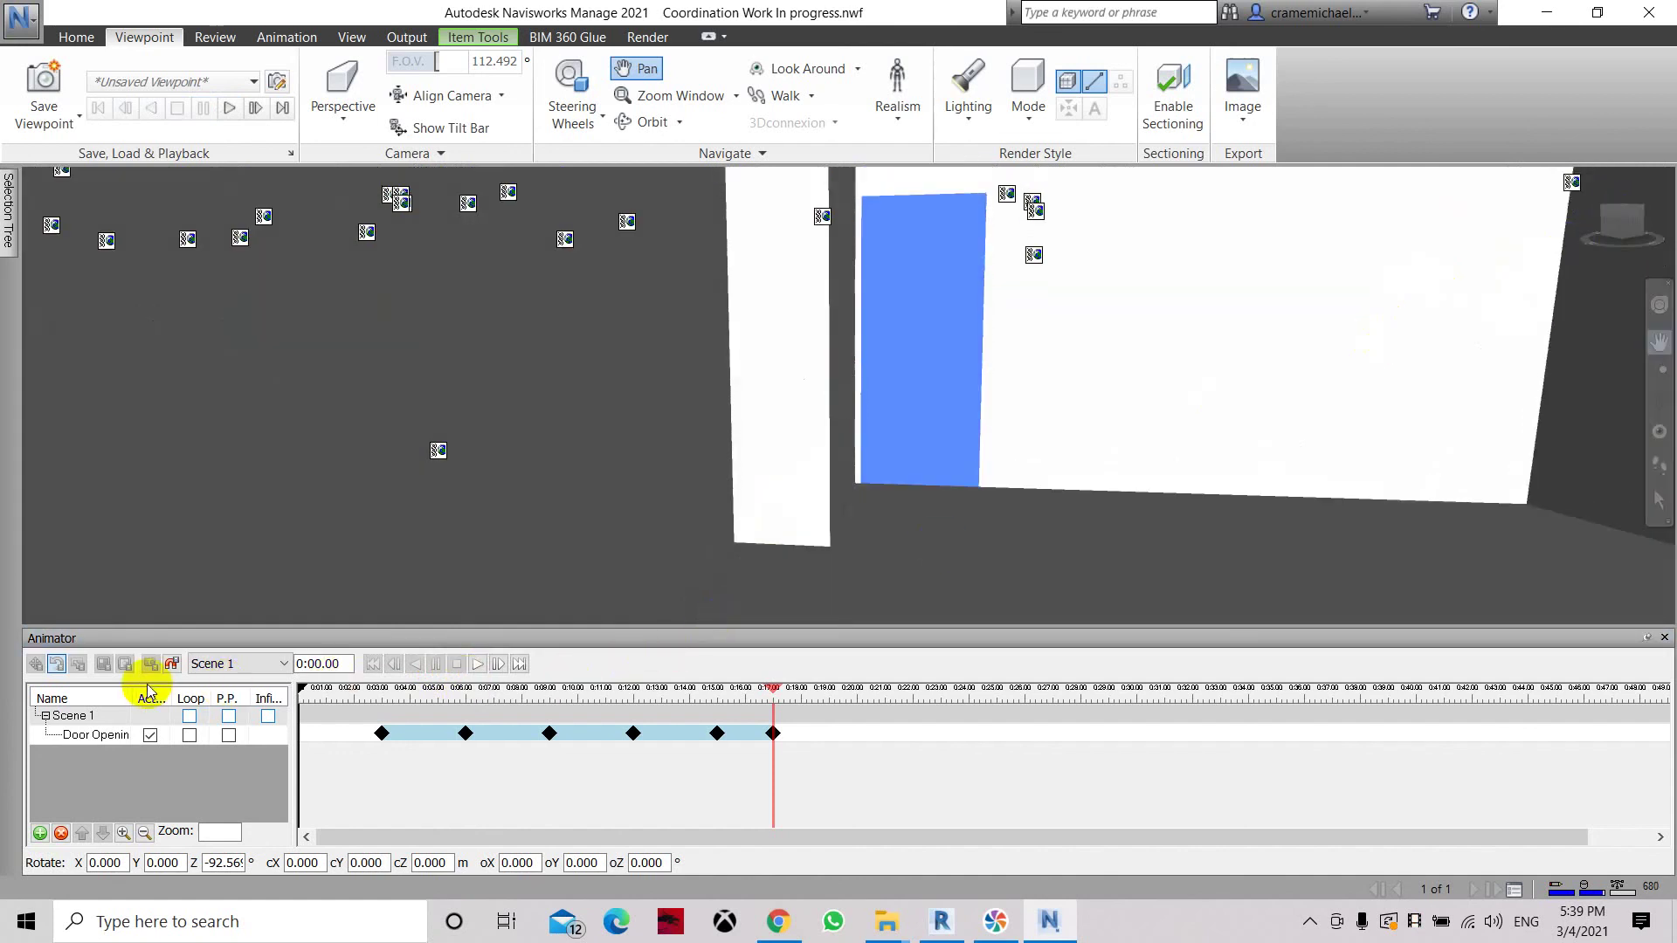
- Replay the six-keyframe door animation from time zero in the Animator
{"action": "left_click", "coordinate": [477, 664]}
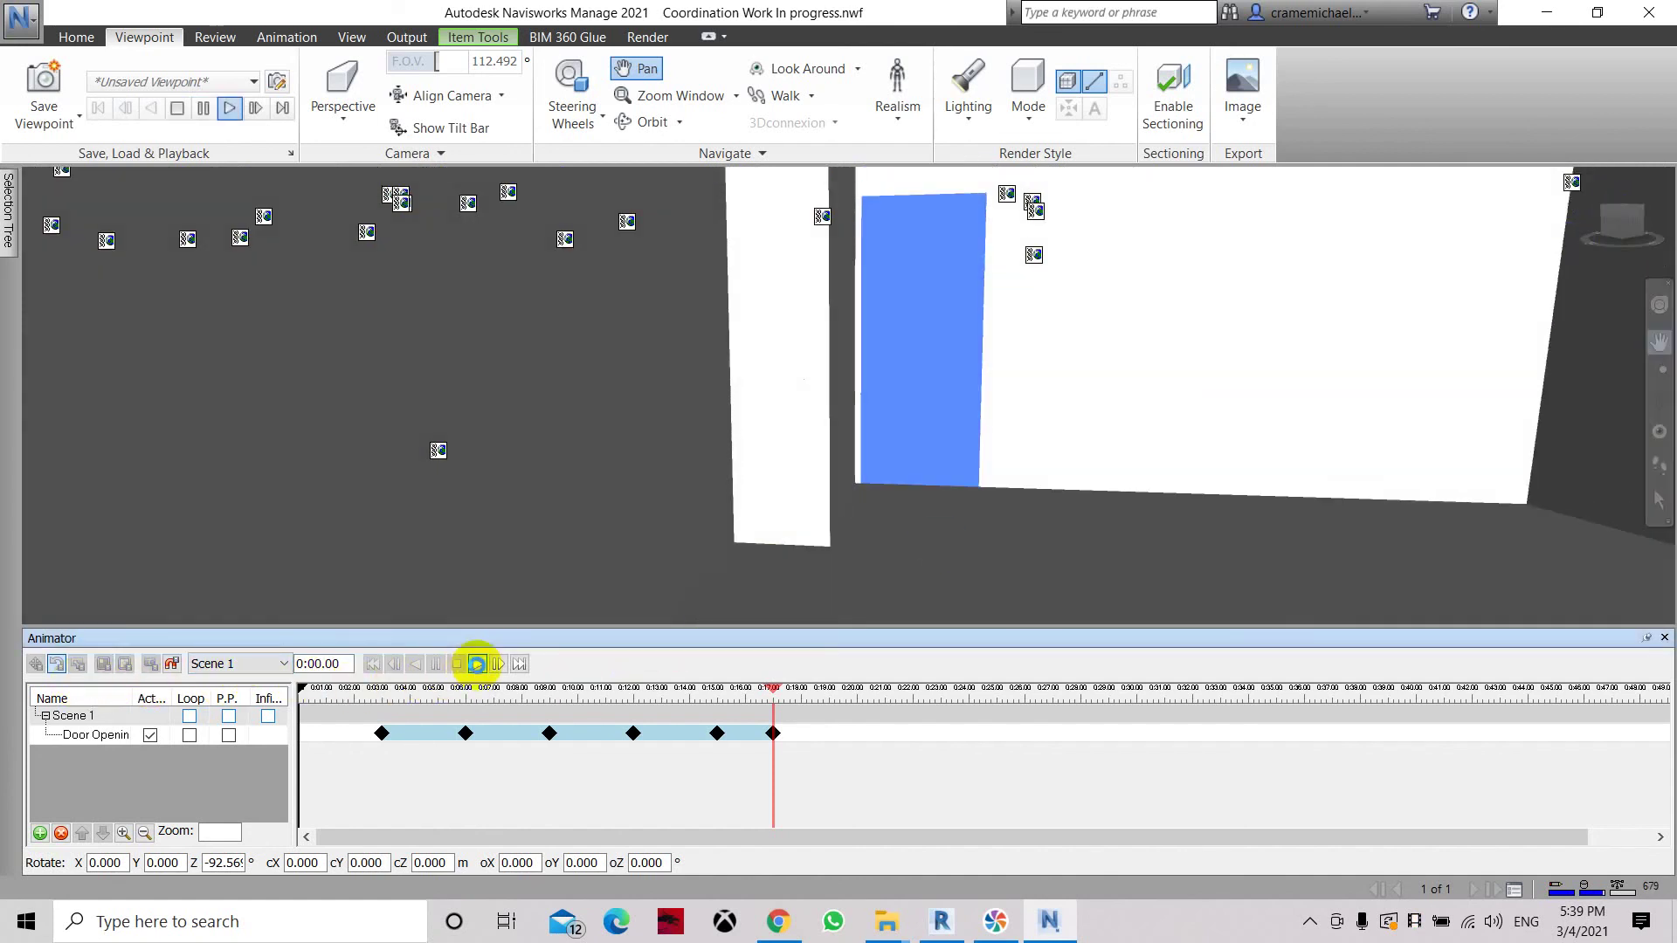